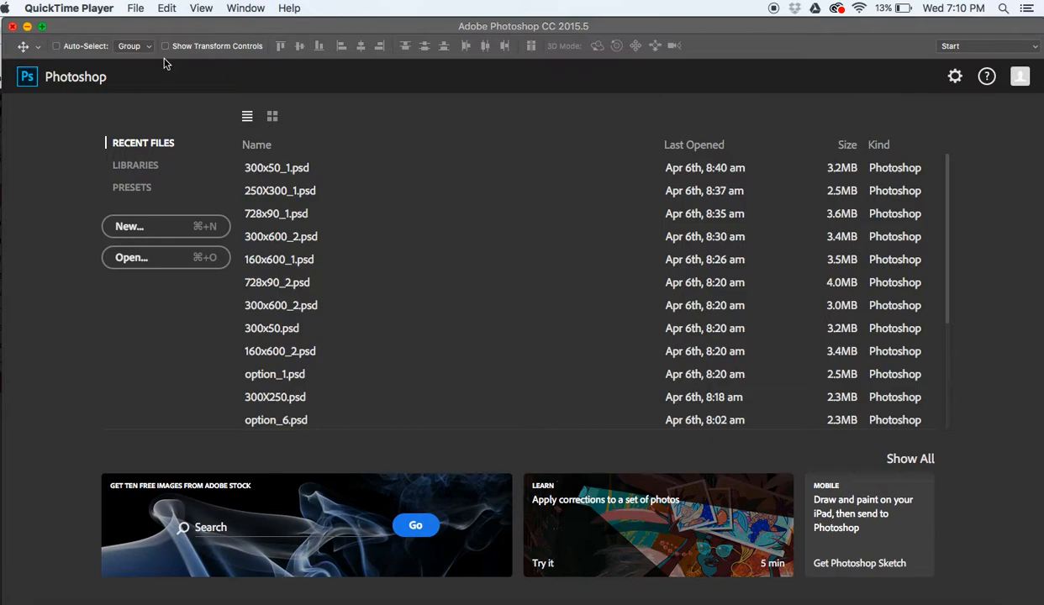
pyautogui.click(135, 10)
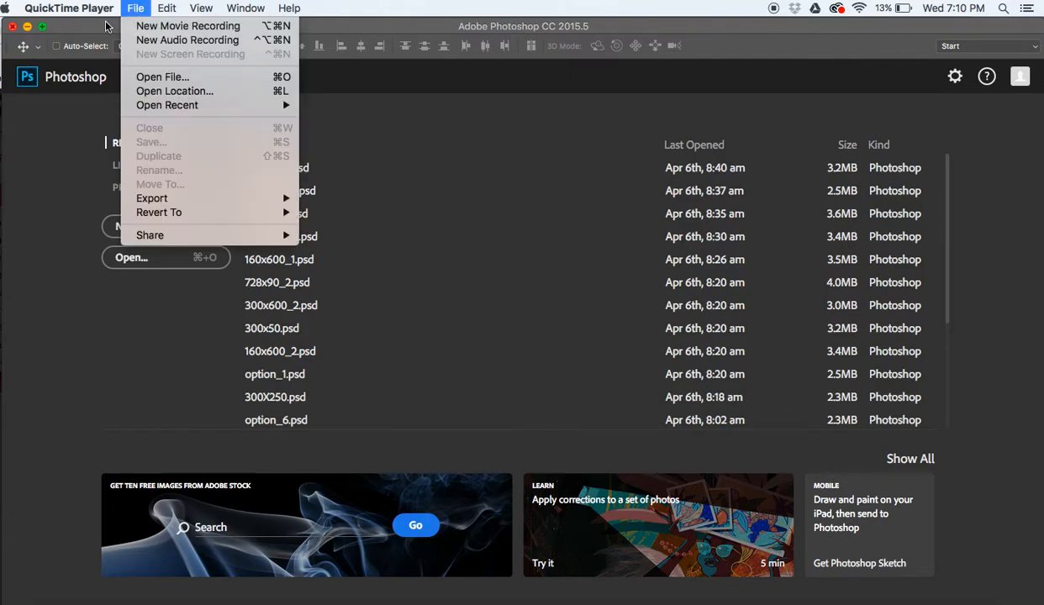
pyautogui.click(132, 12)
pyautogui.click(133, 11)
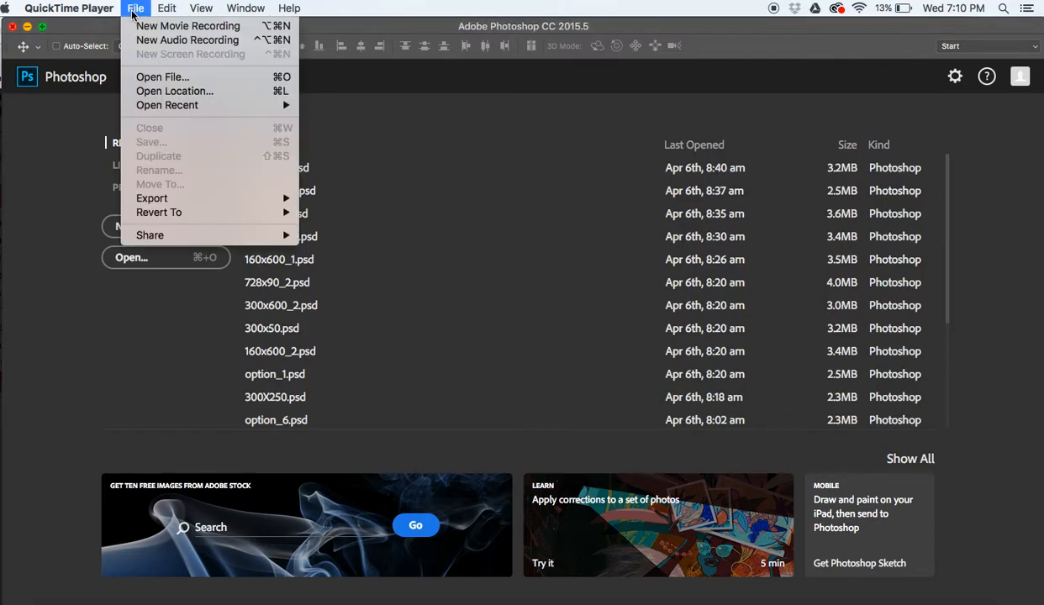
pyautogui.moveTo(69, 9)
pyautogui.click(92, 25)
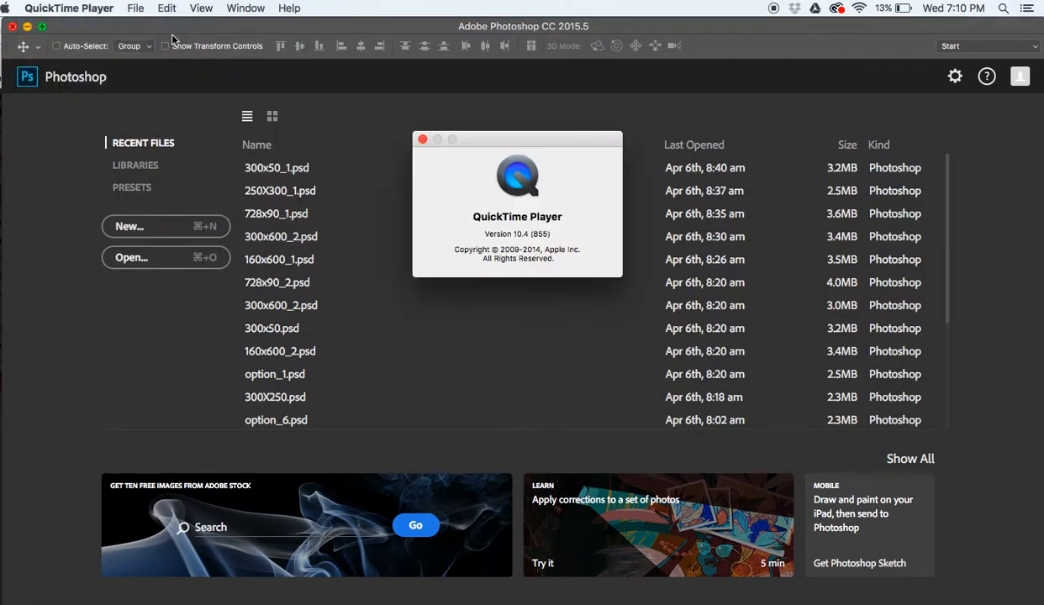
pyautogui.click(422, 140)
# Switch to Photoshop and open unnamed.jpg from the Desktop folder
pyautogui.click(304, 31)
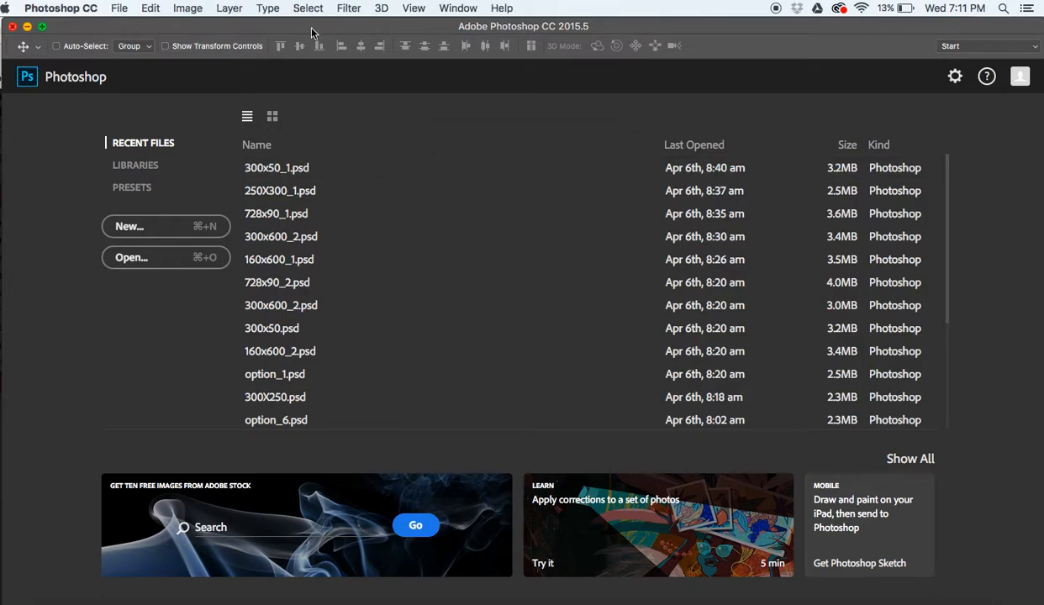
pyautogui.click(121, 10)
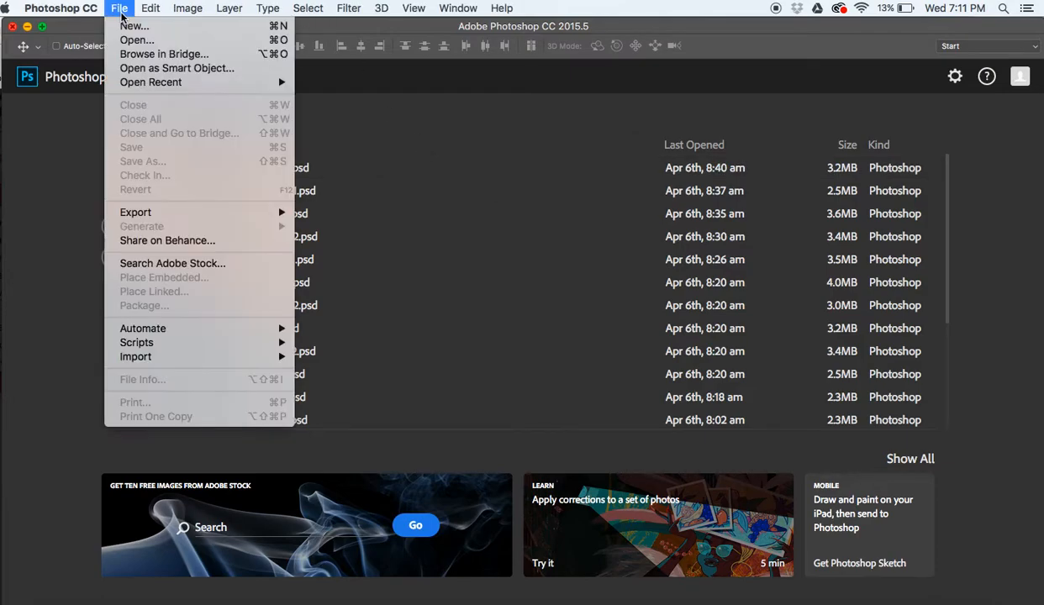
pyautogui.click(127, 40)
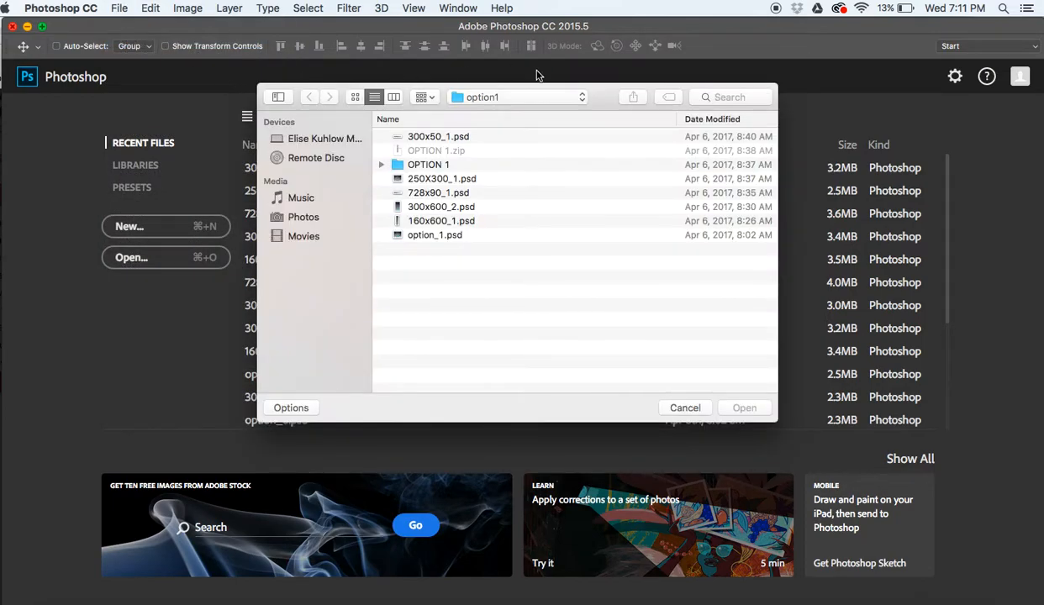
pyautogui.click(500, 97)
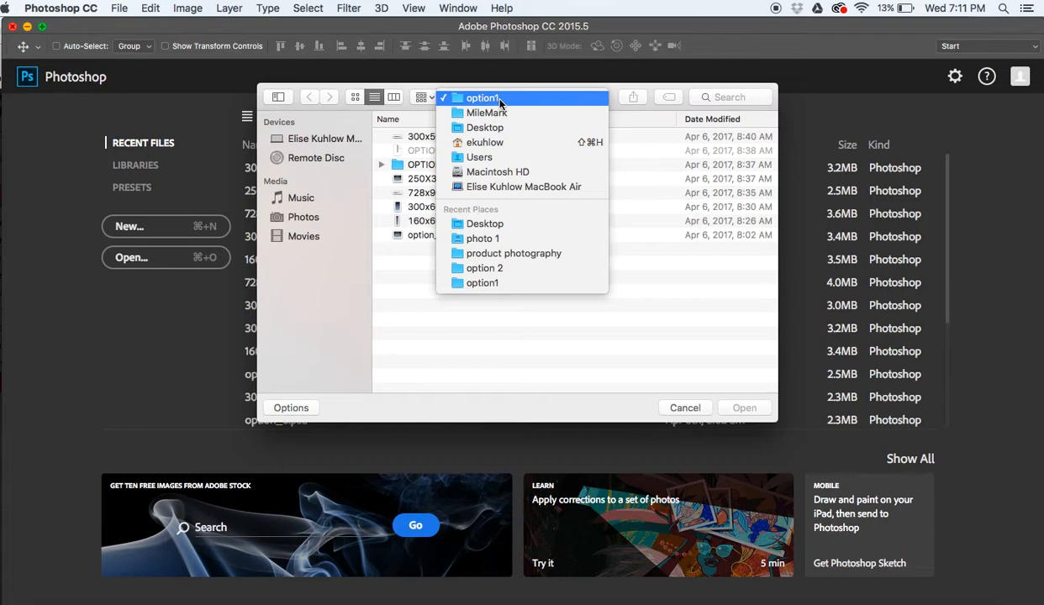
pyautogui.click(484, 127)
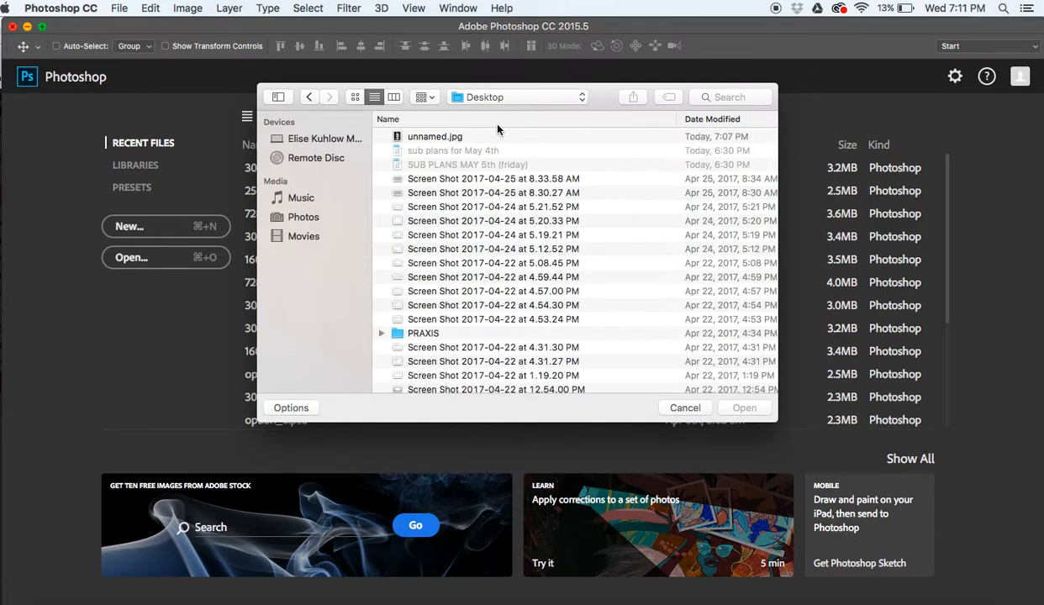
pyautogui.click(439, 137)
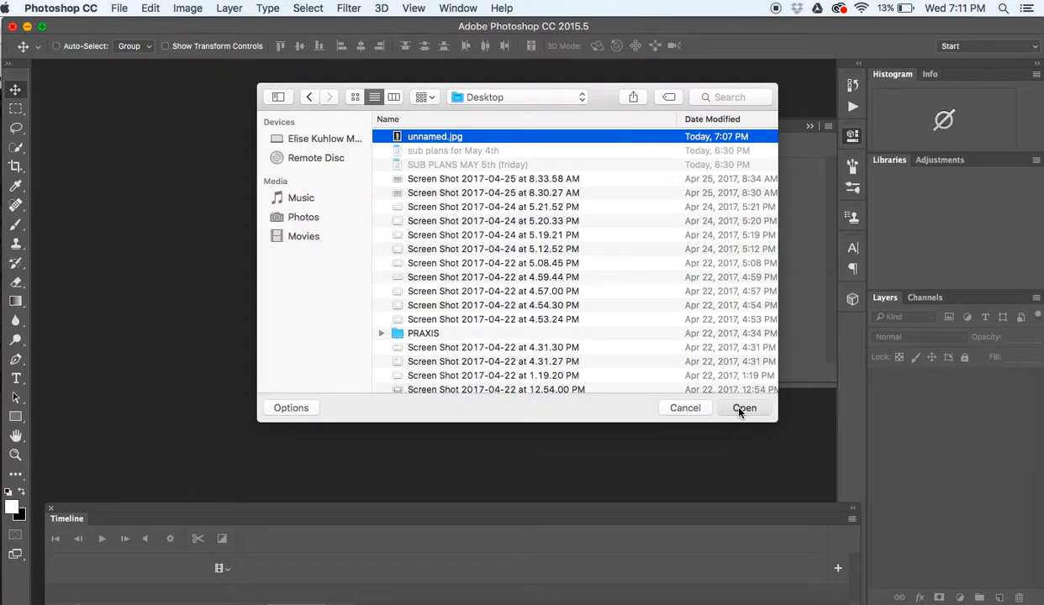
pyautogui.click(742, 408)
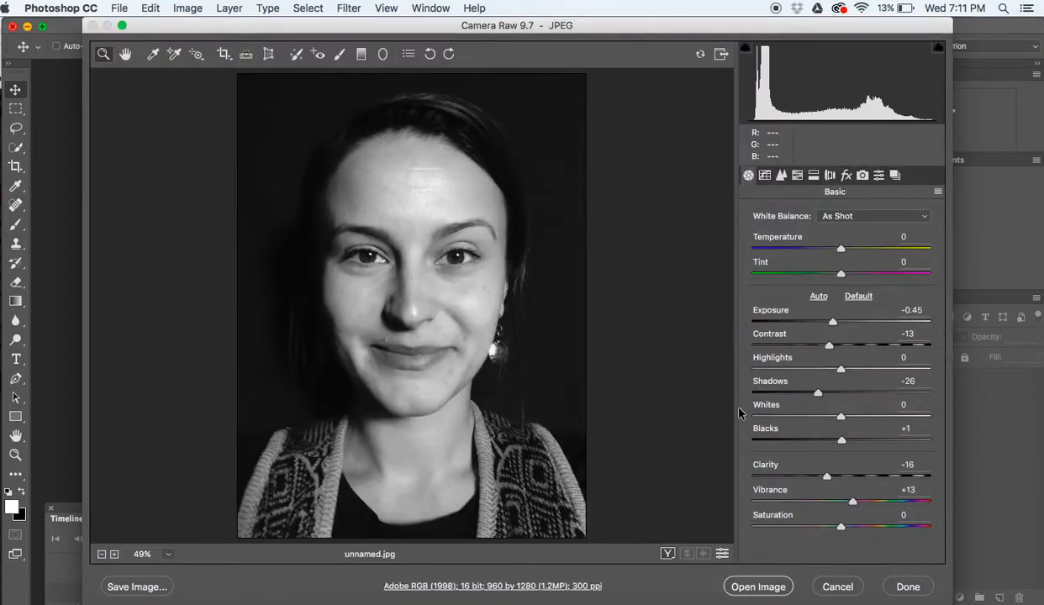
# Open the portrait from Camera Raw as an image document and collapse the Properties panel
pyautogui.press('Return')
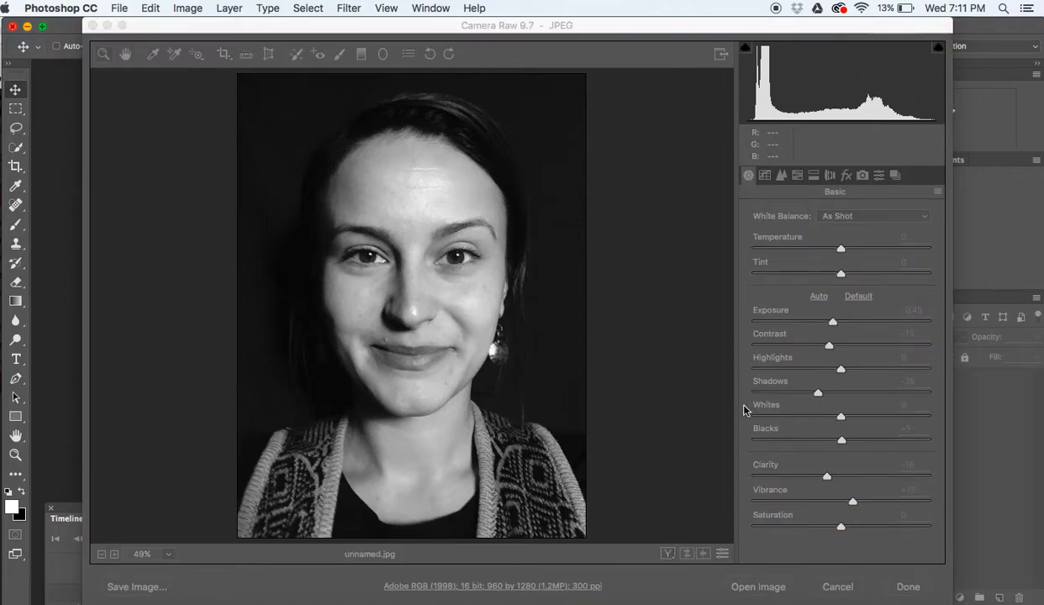
pyautogui.click(740, 379)
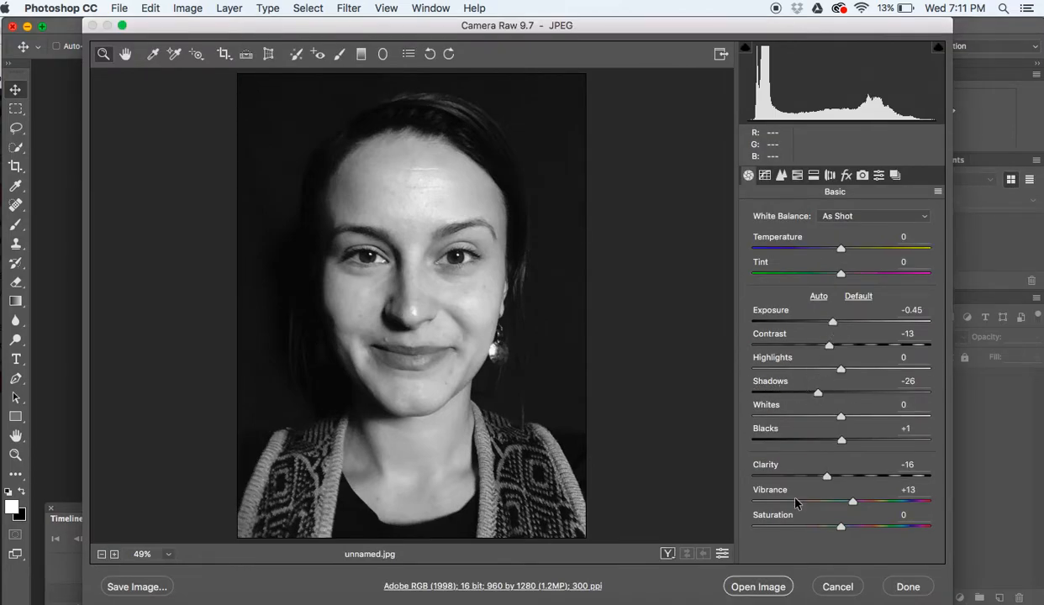
pyautogui.click(760, 588)
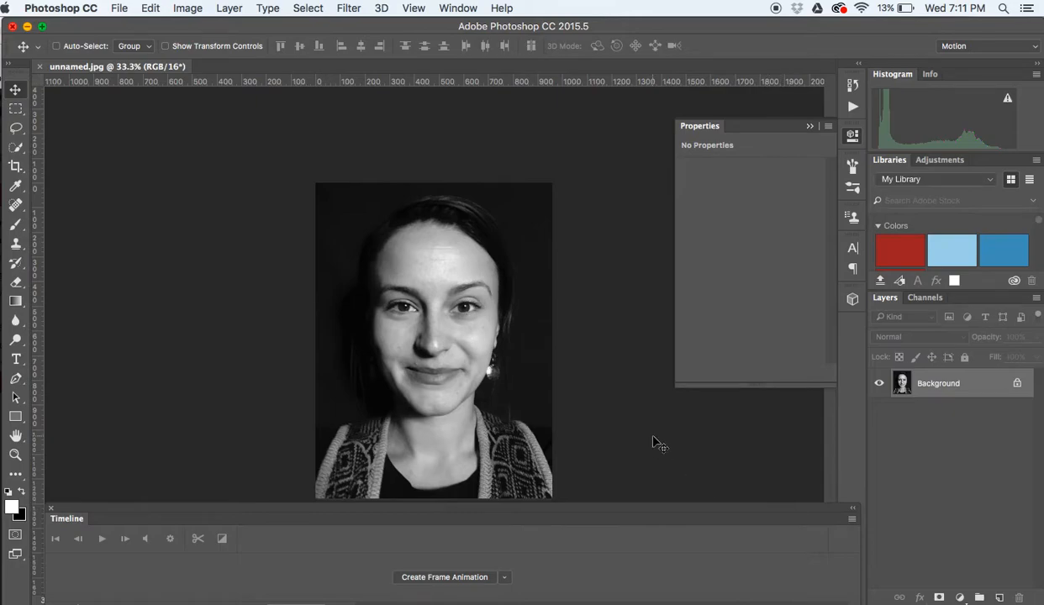
pyautogui.click(810, 127)
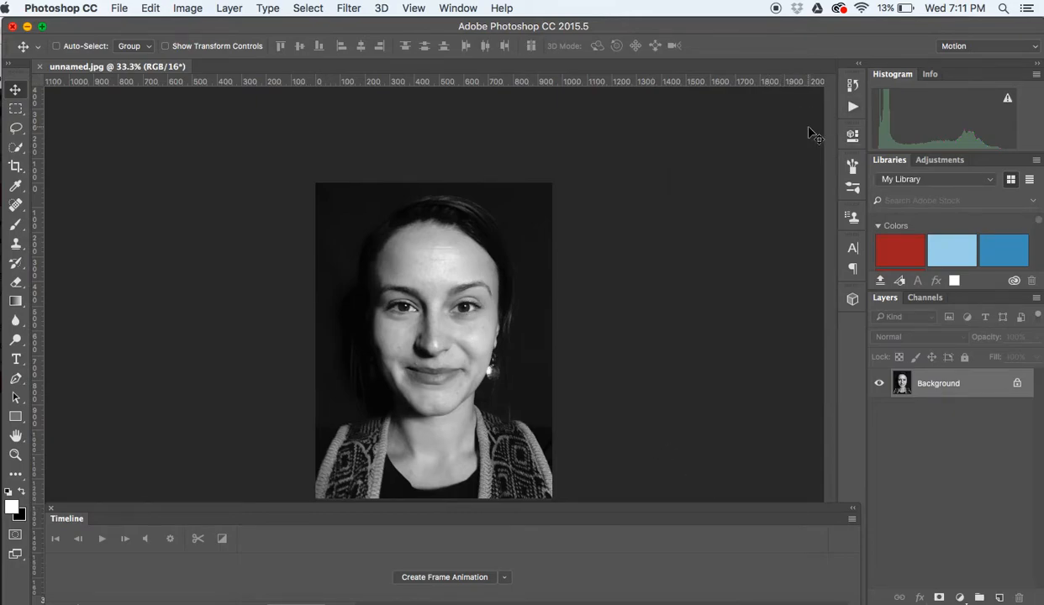
# Start a new document and name it poster
pyautogui.click(118, 9)
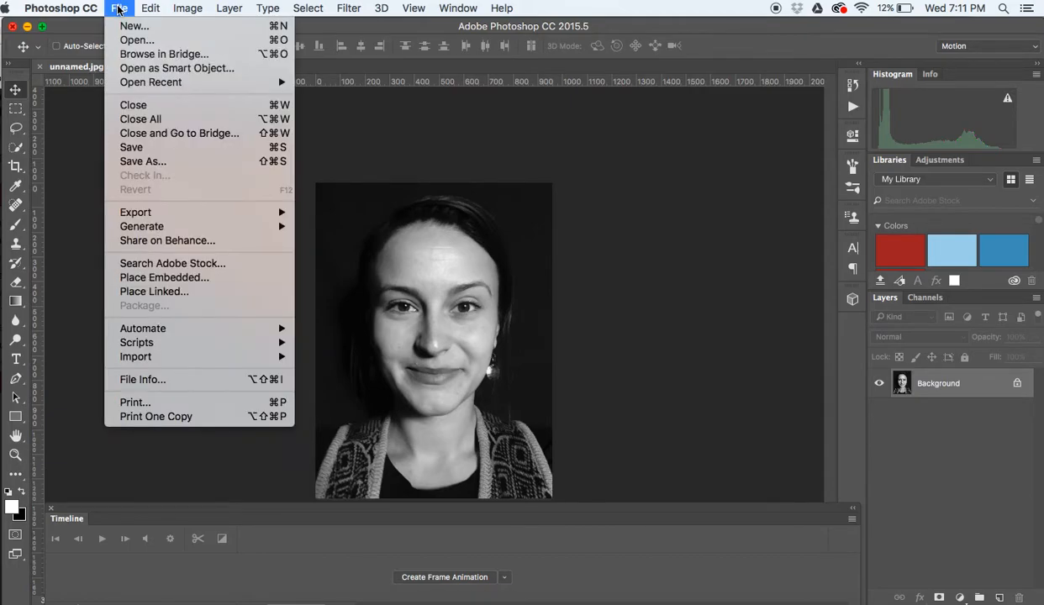
pyautogui.click(131, 26)
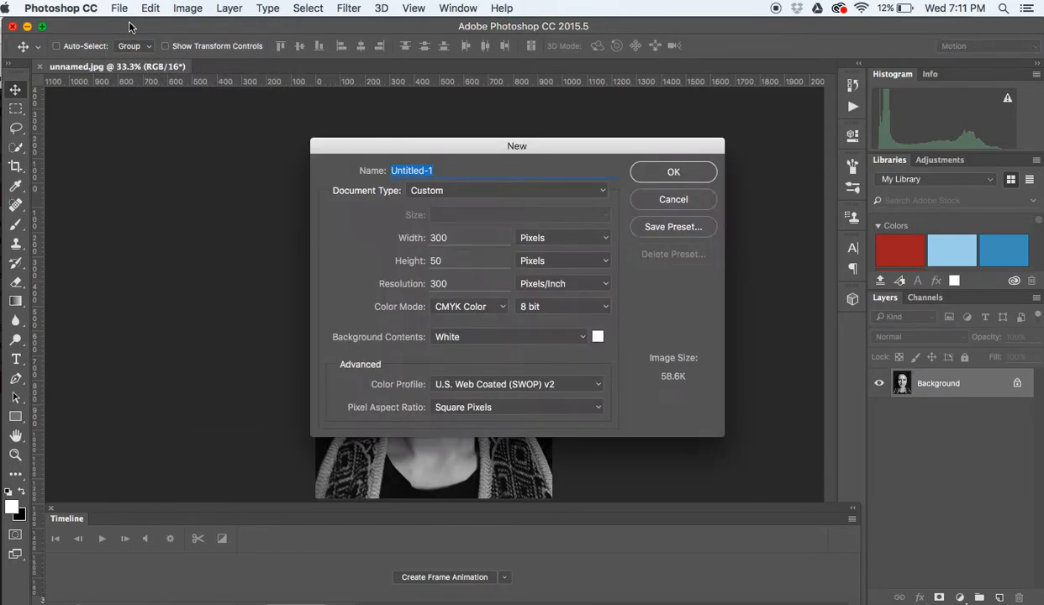
pyautogui.press('BackSpace')
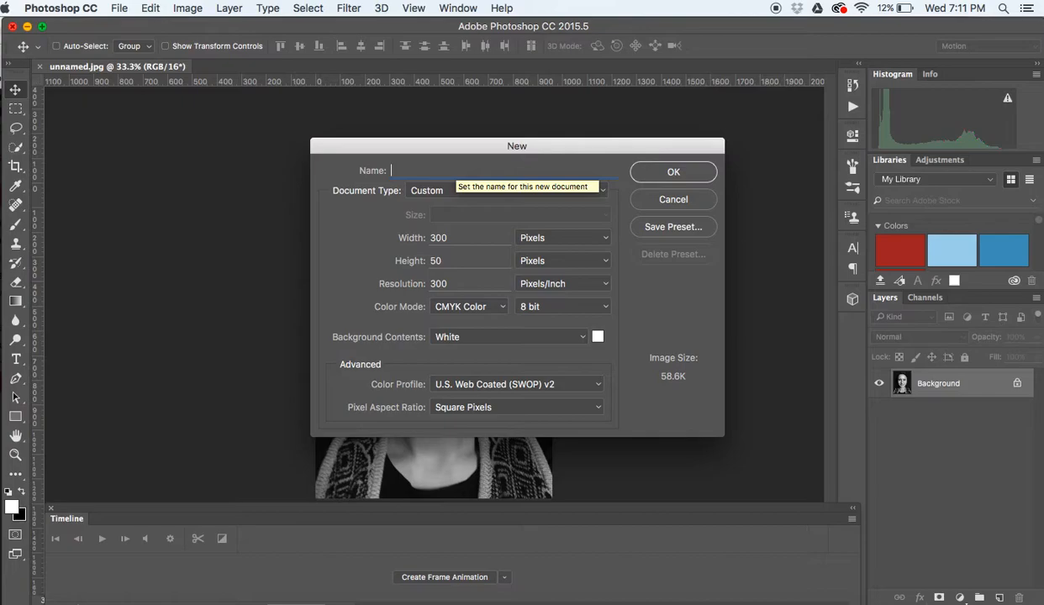
pyautogui.write('poster')
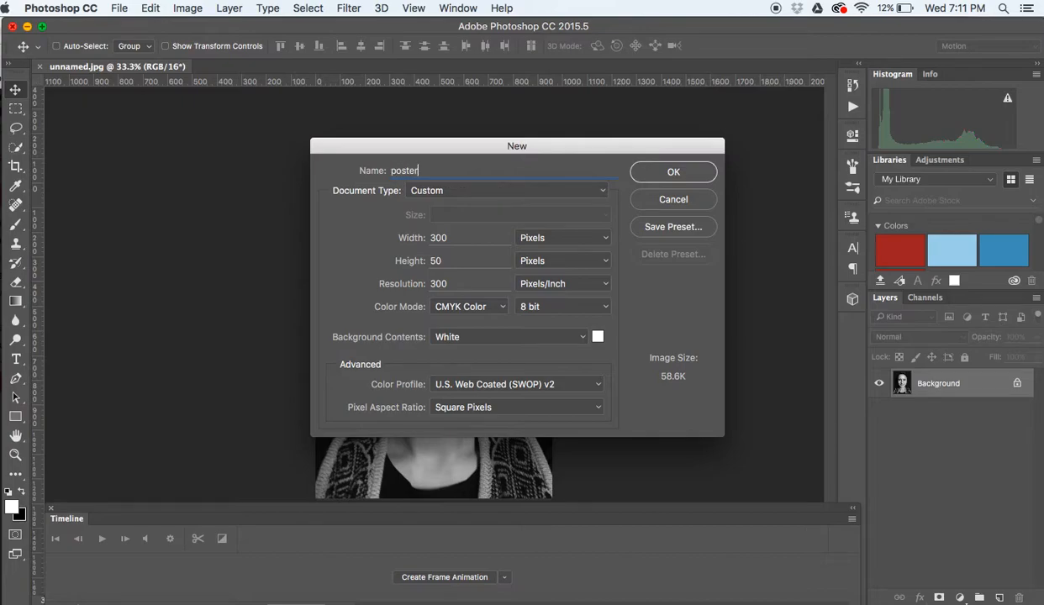
# Set the new document's width to 8.5 inches and its height to 11 inches
pyautogui.click(460, 236)
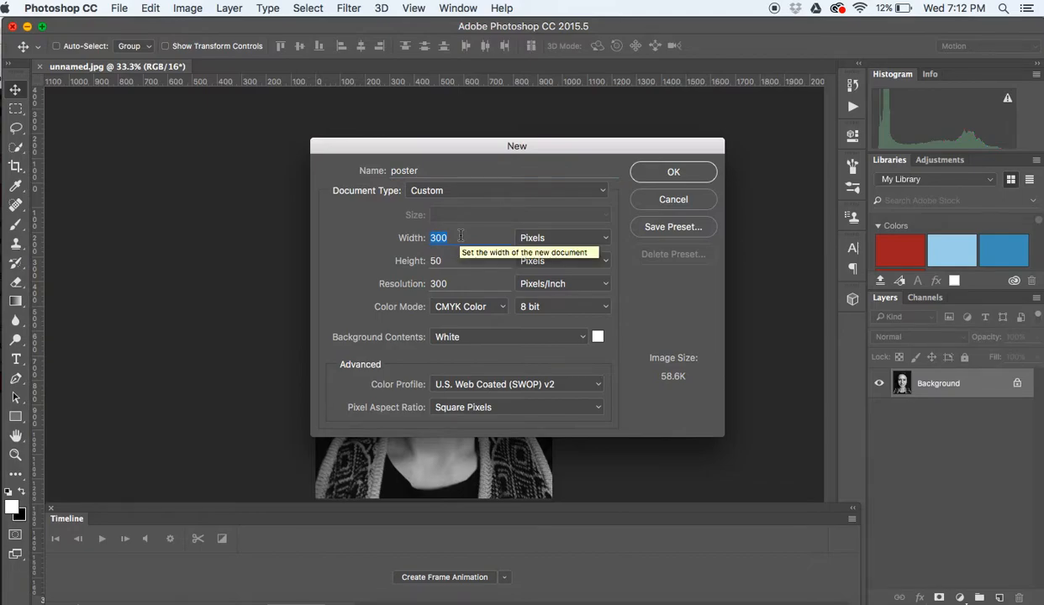
pyautogui.write('8')
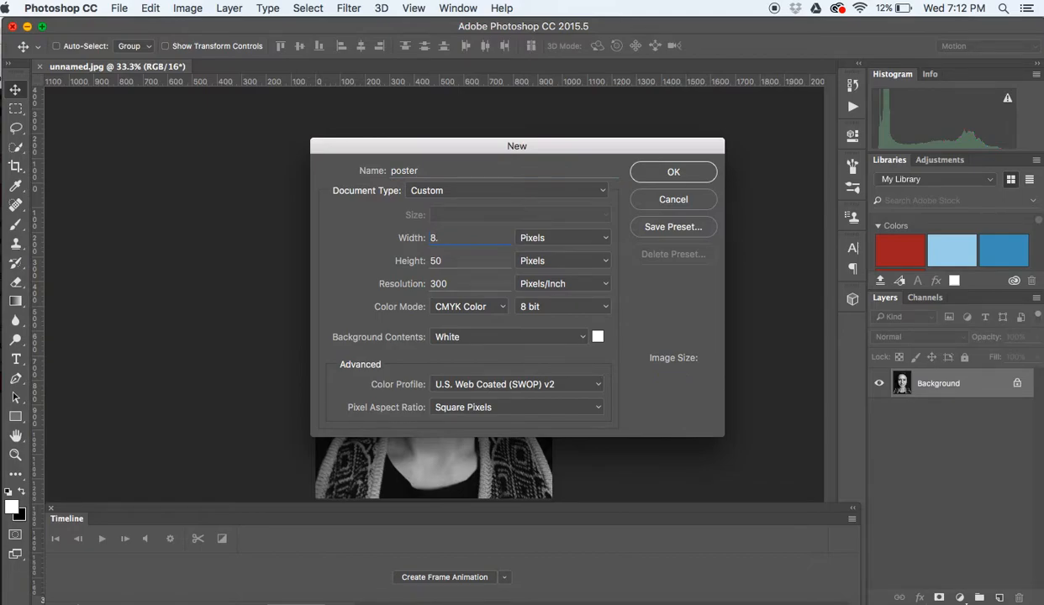
pyautogui.write('.5')
pyautogui.click(603, 239)
pyautogui.click(595, 248)
pyautogui.click(474, 261)
pyautogui.write('11')
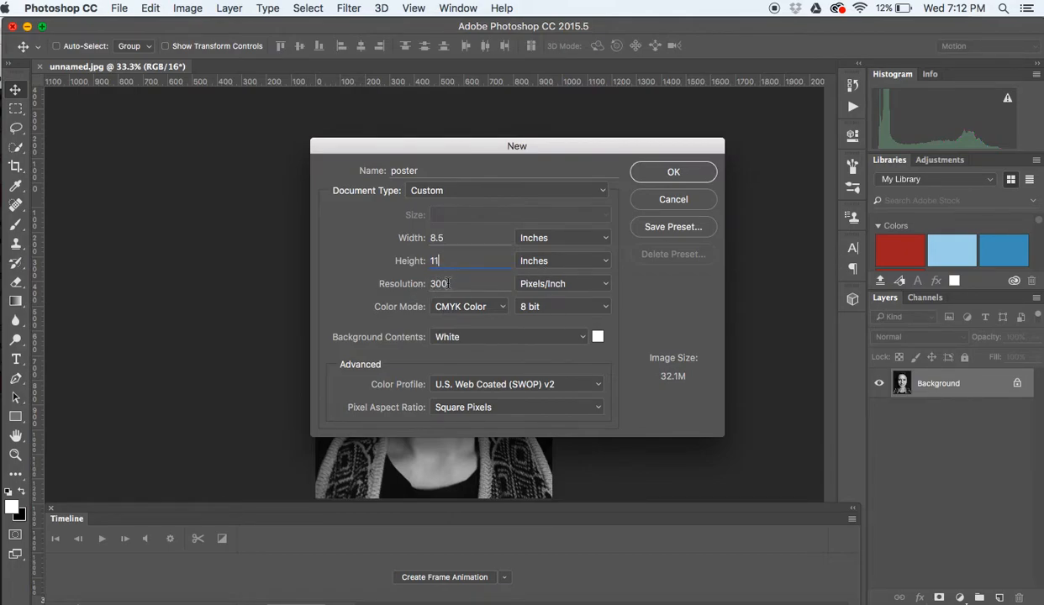
# Set the new document's background color to black (000000) and create the document
pyautogui.click(599, 337)
pyautogui.click(604, 376)
pyautogui.moveTo(604, 376); pyautogui.dragTo(540, 414)
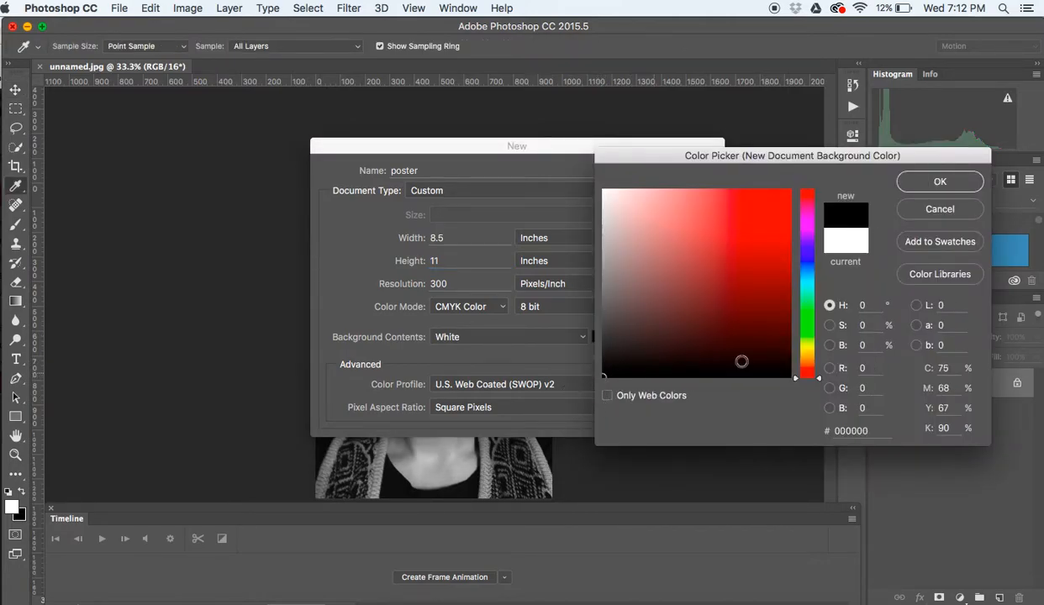
pyautogui.click(940, 183)
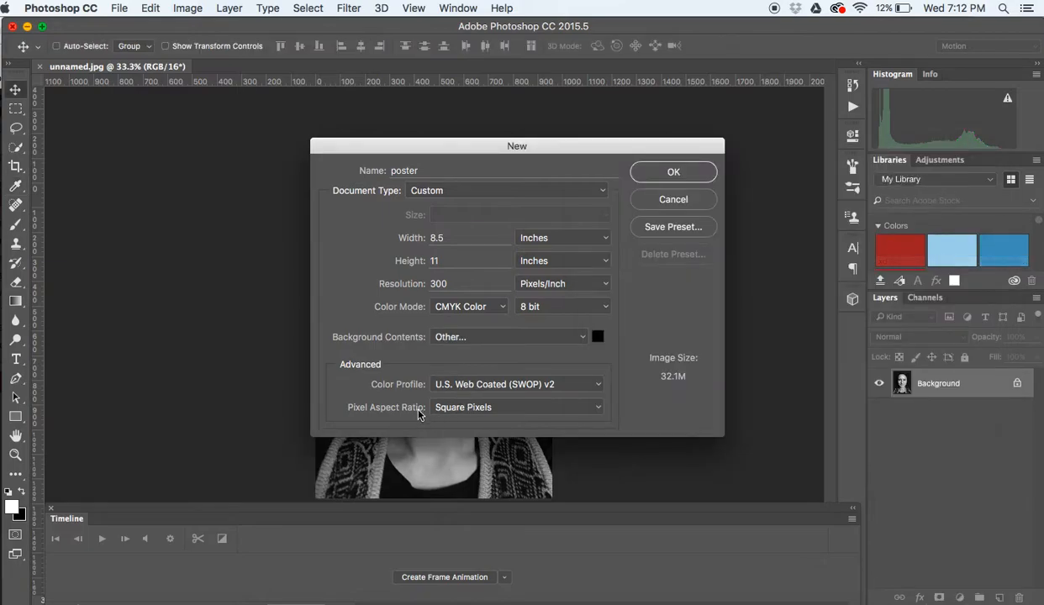
pyautogui.click(666, 179)
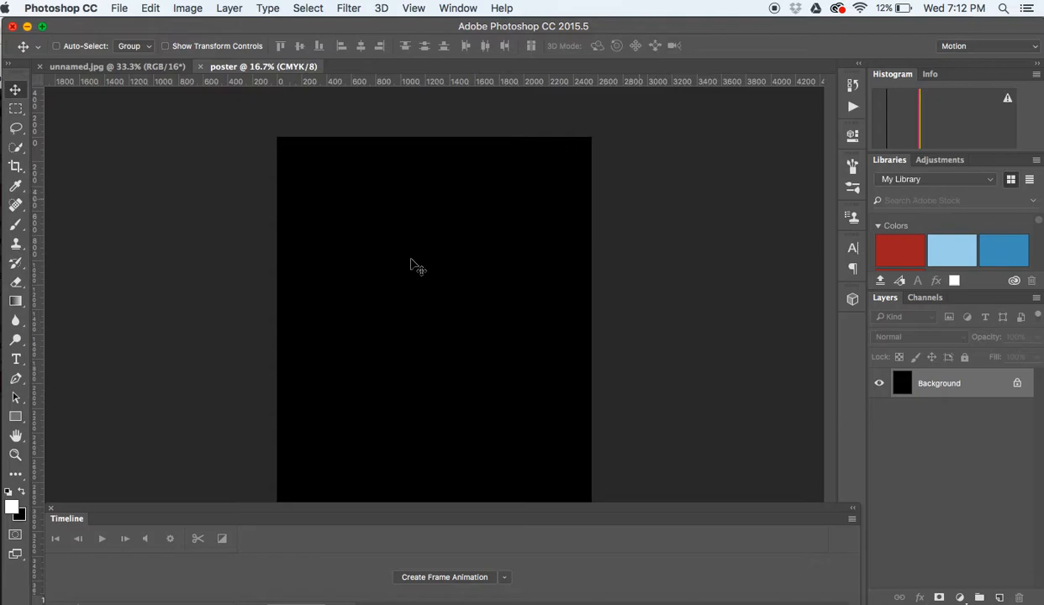
# Collapse the Timeline panel and switch to the Photography workspace
pyautogui.click(856, 510)
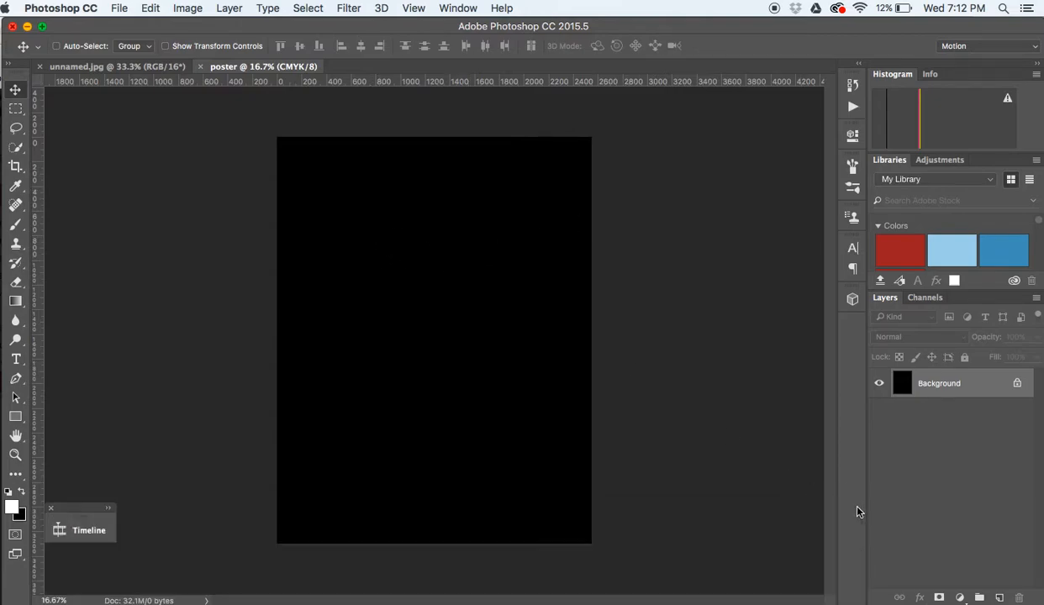
pyautogui.click(1036, 50)
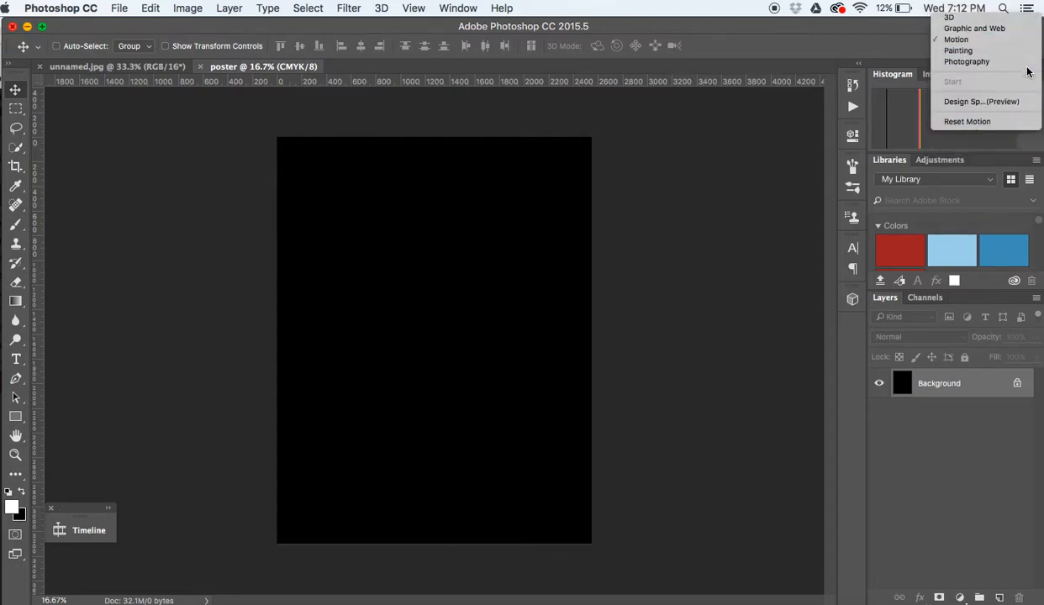
pyautogui.click(1009, 62)
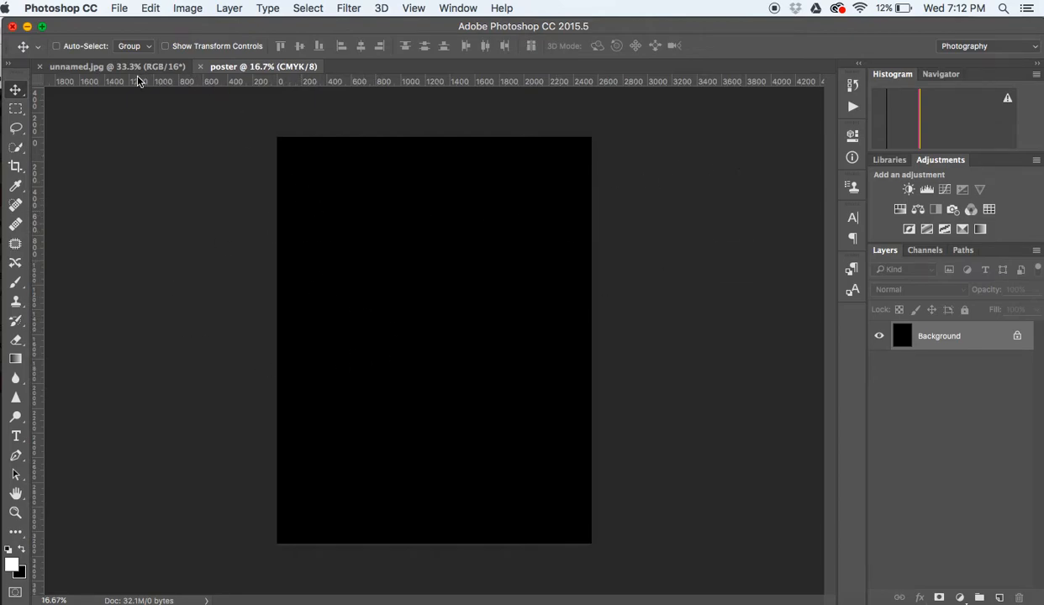
# Duplicate the Background layer of unnamed.jpg into the poster document as Background copy, and display the poster document
pyautogui.click(92, 67)
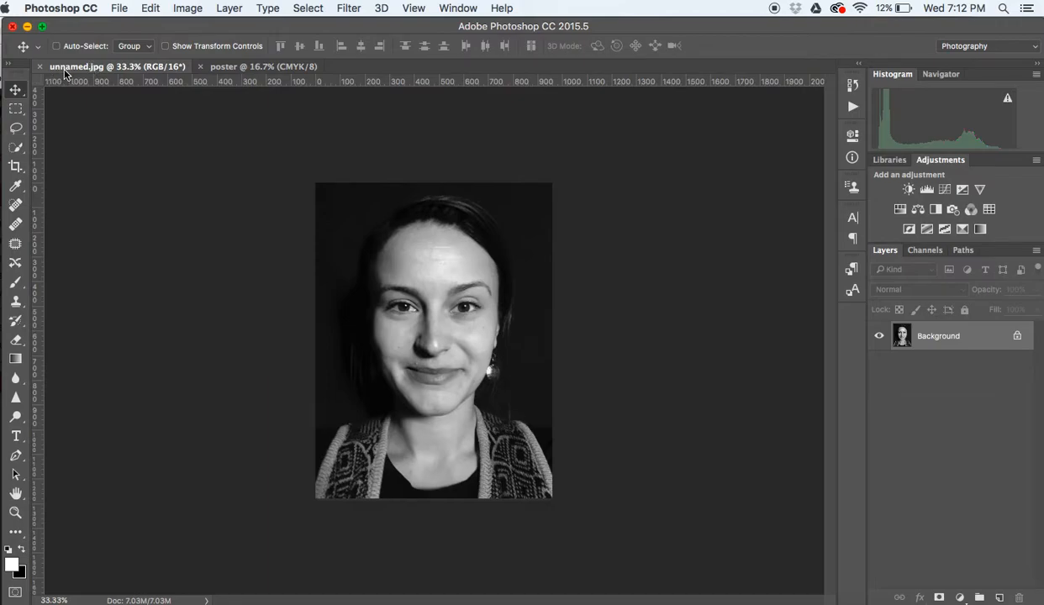
pyautogui.rightClick(939, 344)
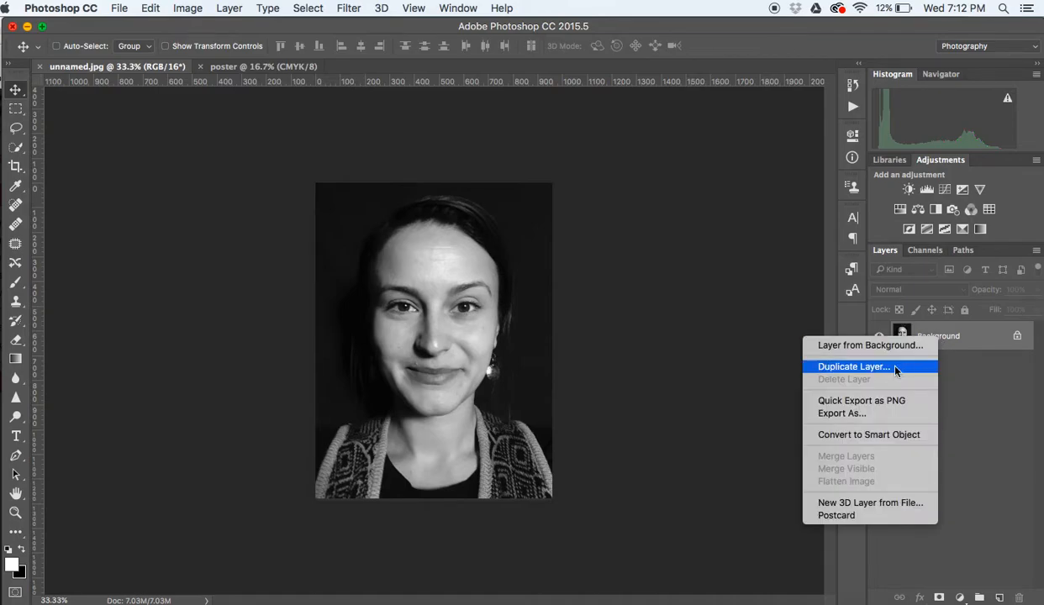
pyautogui.click(851, 366)
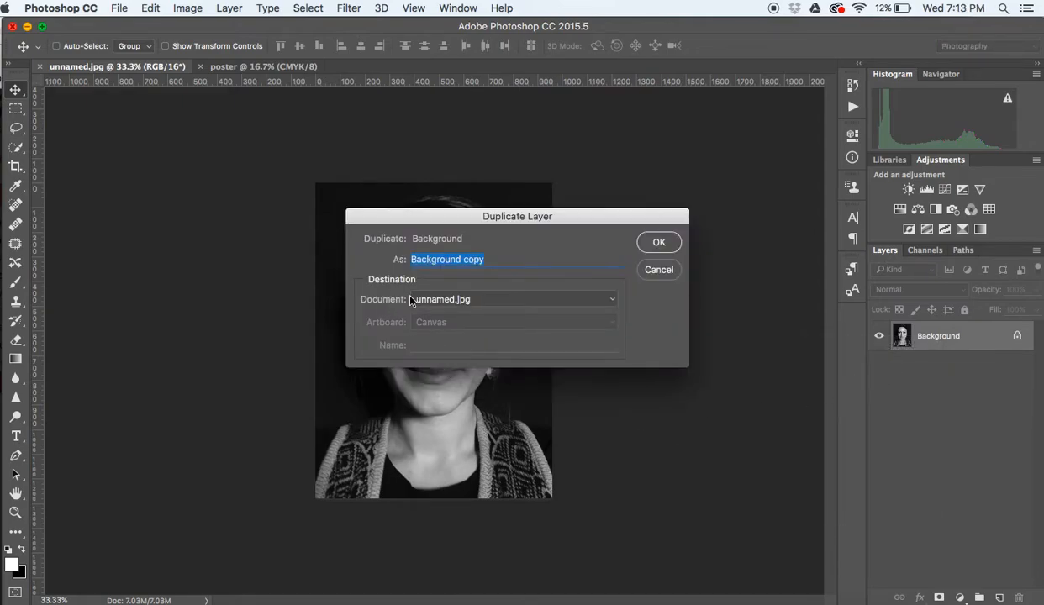
pyautogui.click(440, 303)
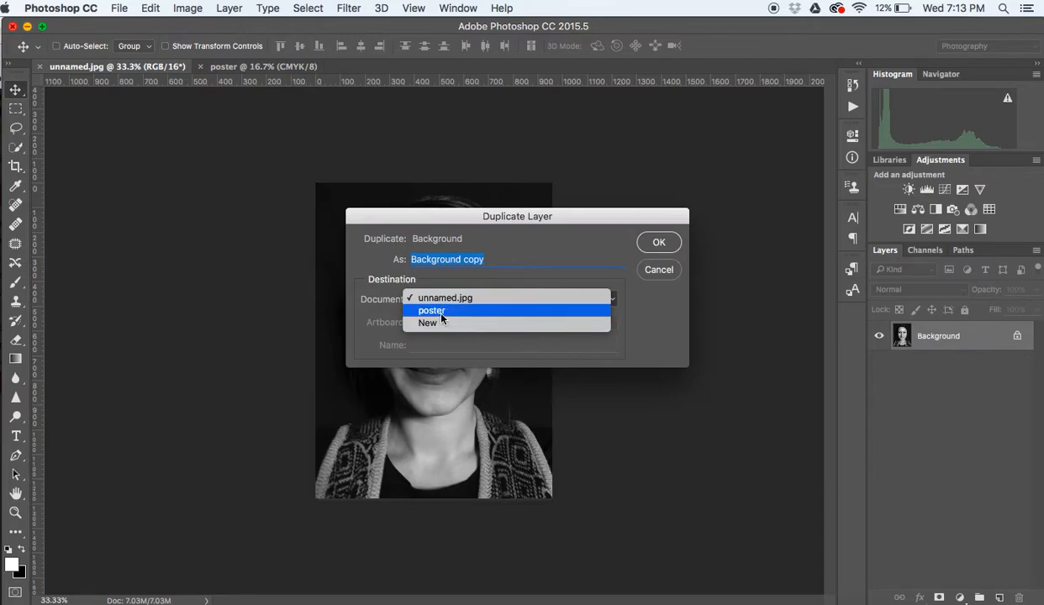
pyautogui.click(441, 313)
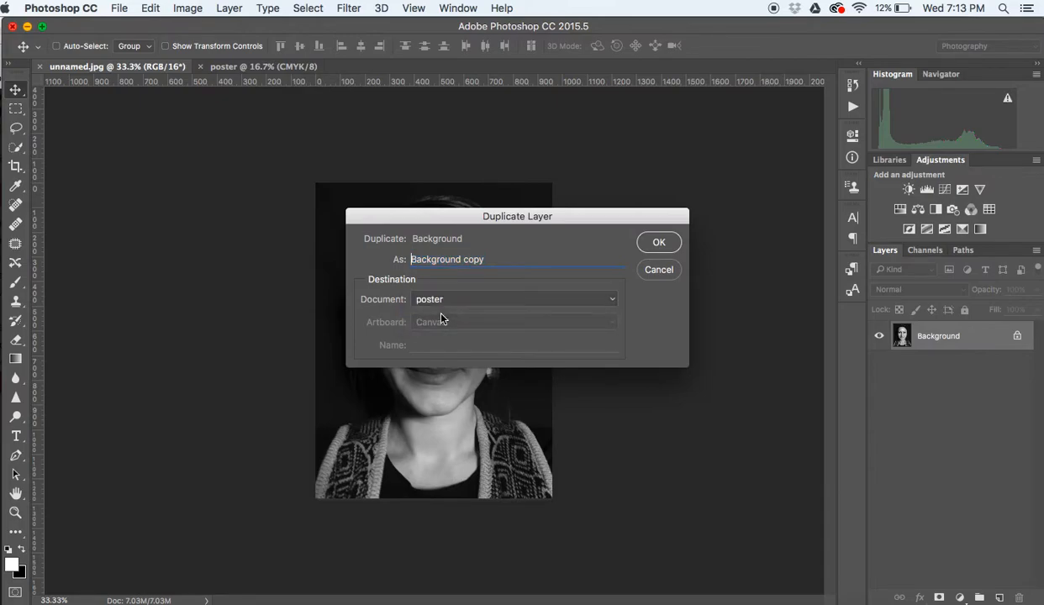
pyautogui.click(659, 242)
pyautogui.click(221, 67)
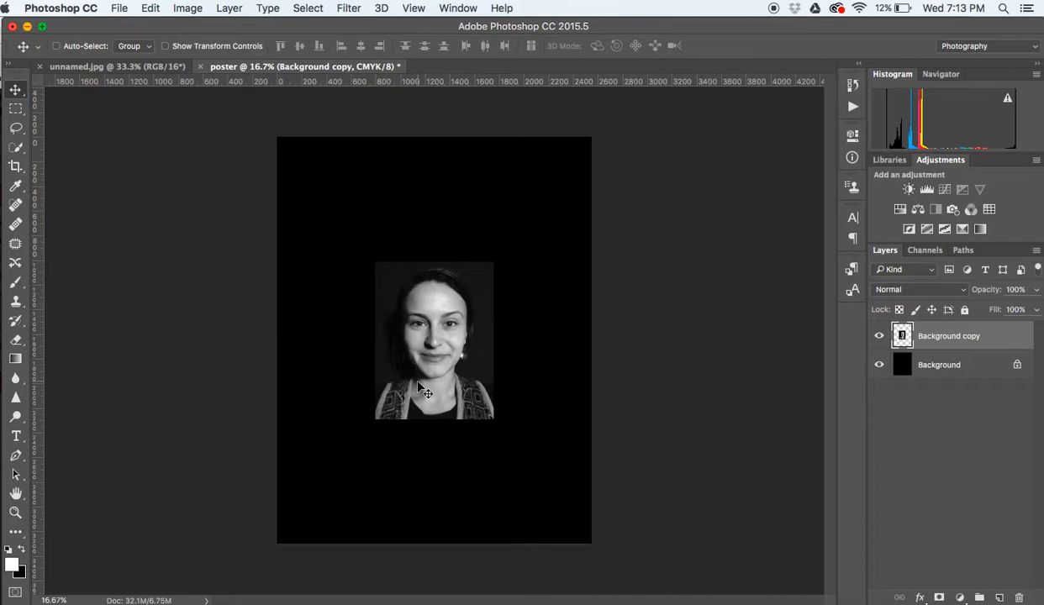
# Scale the portrait layer up proportionally to about 335% with Free Transform so it covers the whole poster
pyautogui.press('super')
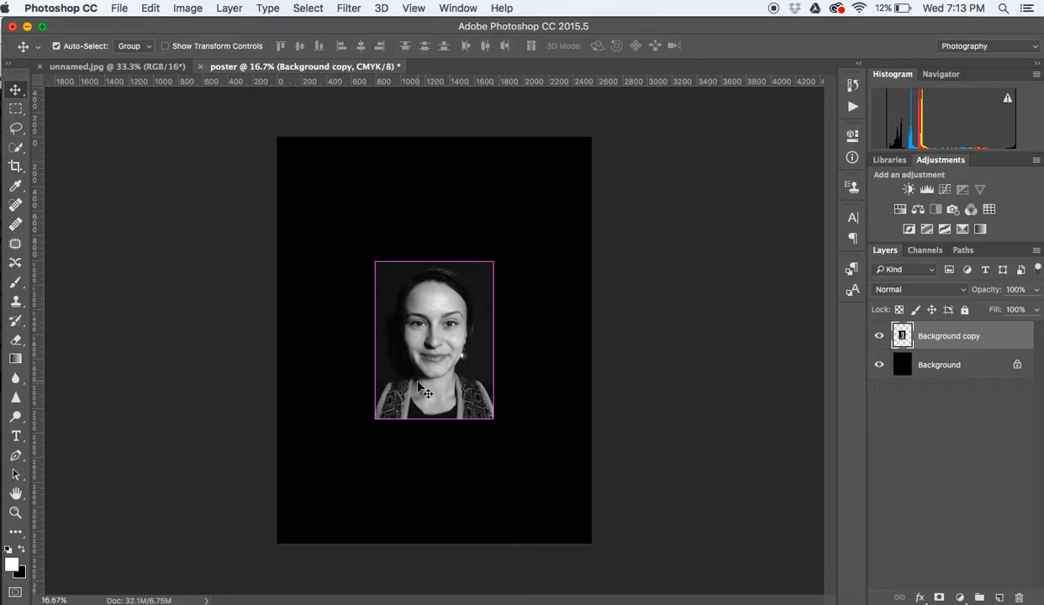
pyautogui.press('super+t')
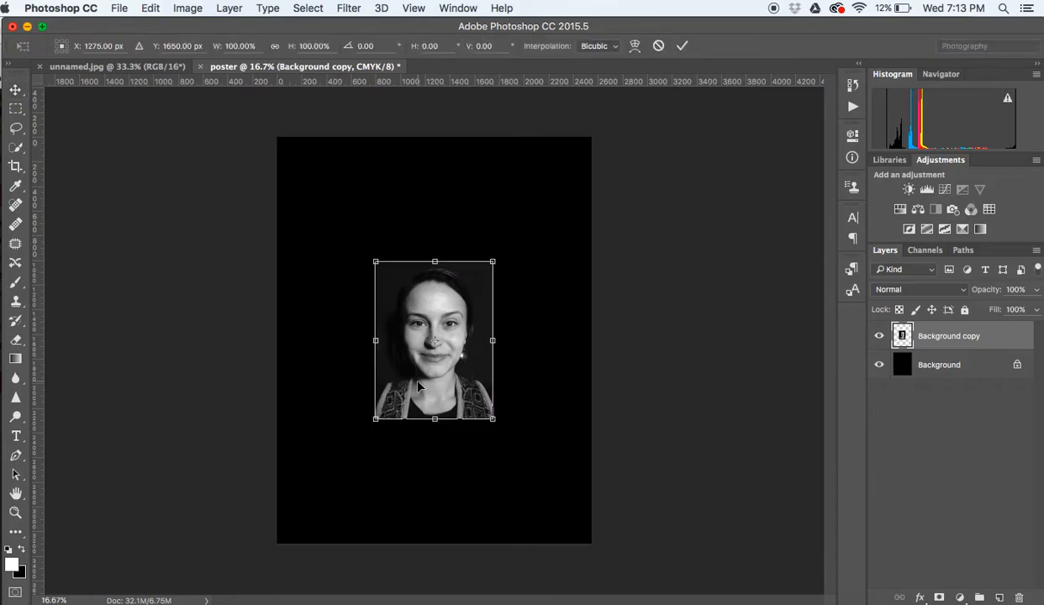
pyautogui.click(492, 418)
pyautogui.moveTo(492, 418); pyautogui.dragTo(636, 434)
pyautogui.moveTo(589, 501); pyautogui.dragTo(662, 598)
pyautogui.press('shift')
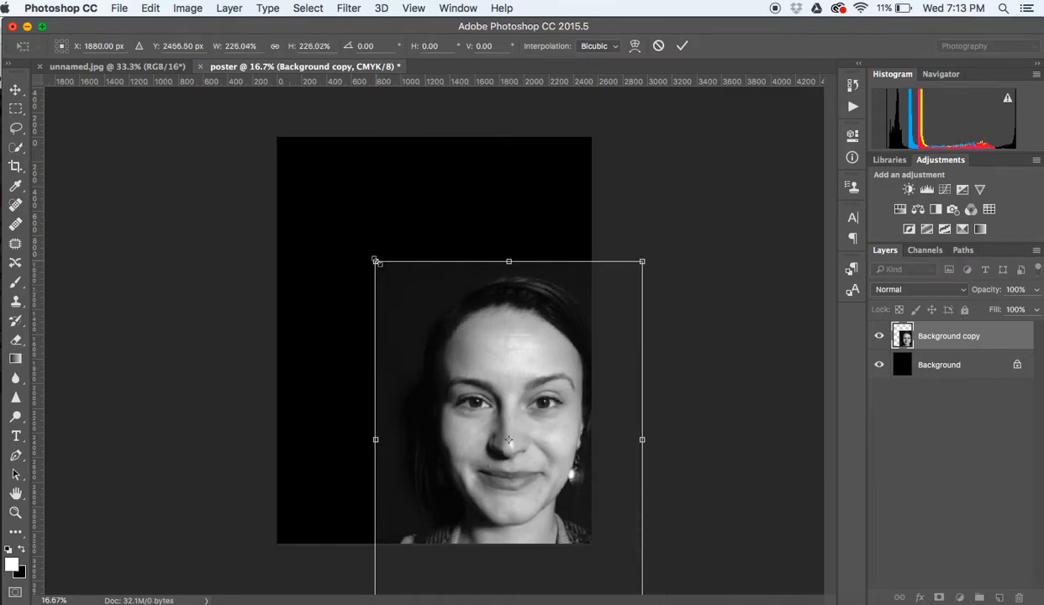
pyautogui.moveTo(376, 261); pyautogui.dragTo(230, 133)
pyautogui.moveTo(511, 261); pyautogui.dragTo(511, 299)
pyautogui.moveTo(500, 299); pyautogui.dragTo(513, 302)
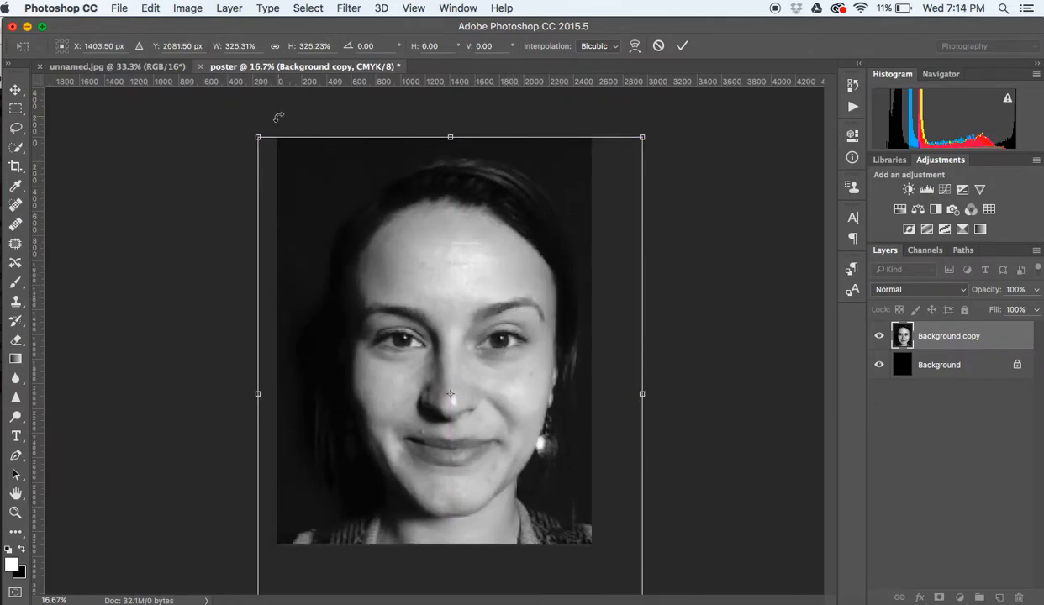
pyautogui.moveTo(258, 137); pyautogui.dragTo(238, 130)
# Nudge the portrait left and down to X 1289.50 px, Y 2065.50 px to center the face, and apply the transform
pyautogui.press('Left')
pyautogui.press('Left')
pyautogui.press('Left')
pyautogui.press('Left')
pyautogui.press('Left')
pyautogui.press('Left')
pyautogui.press('Left')
pyautogui.press('Left')
pyautogui.press('Left')
pyautogui.press('Left')
pyautogui.press('Left')
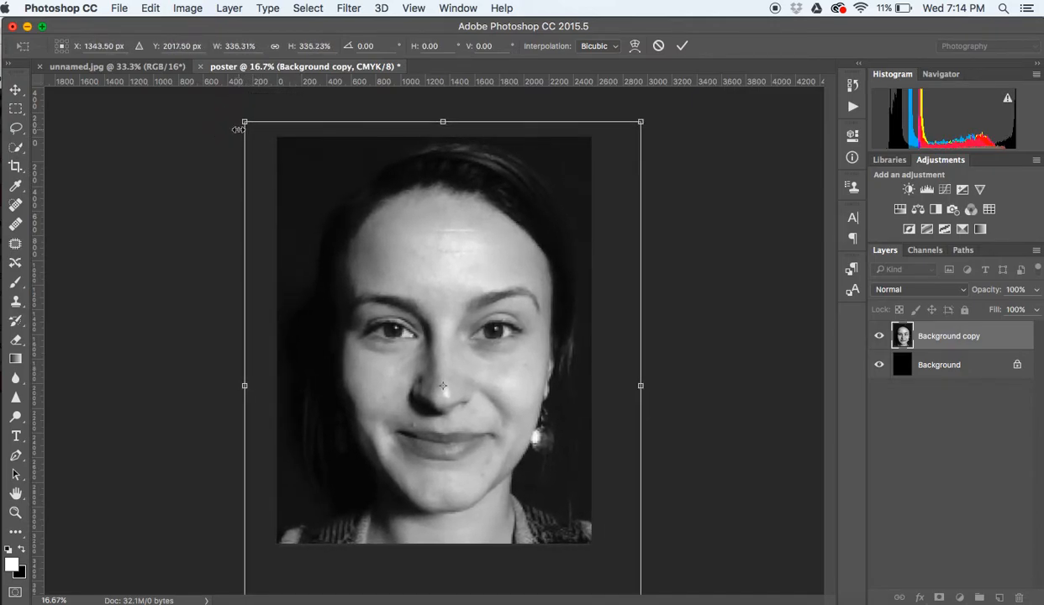
pyautogui.press('Down')
pyautogui.press('Down')
pyautogui.press('Down')
pyautogui.press('Down')
pyautogui.press('Down')
pyautogui.press('Down')
pyautogui.press('Down')
pyautogui.press('Down')
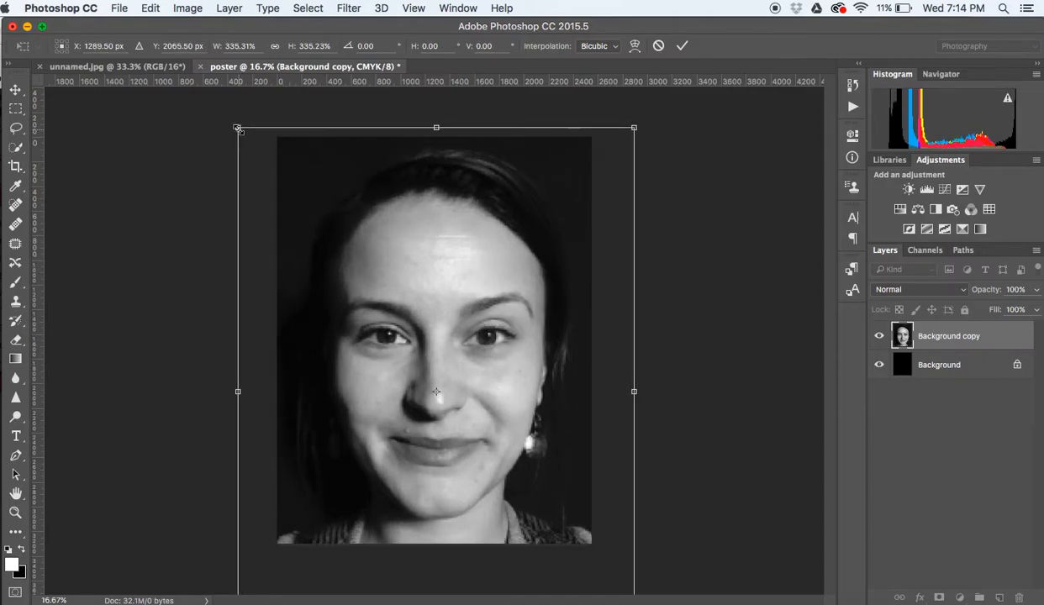
pyautogui.press('Return')
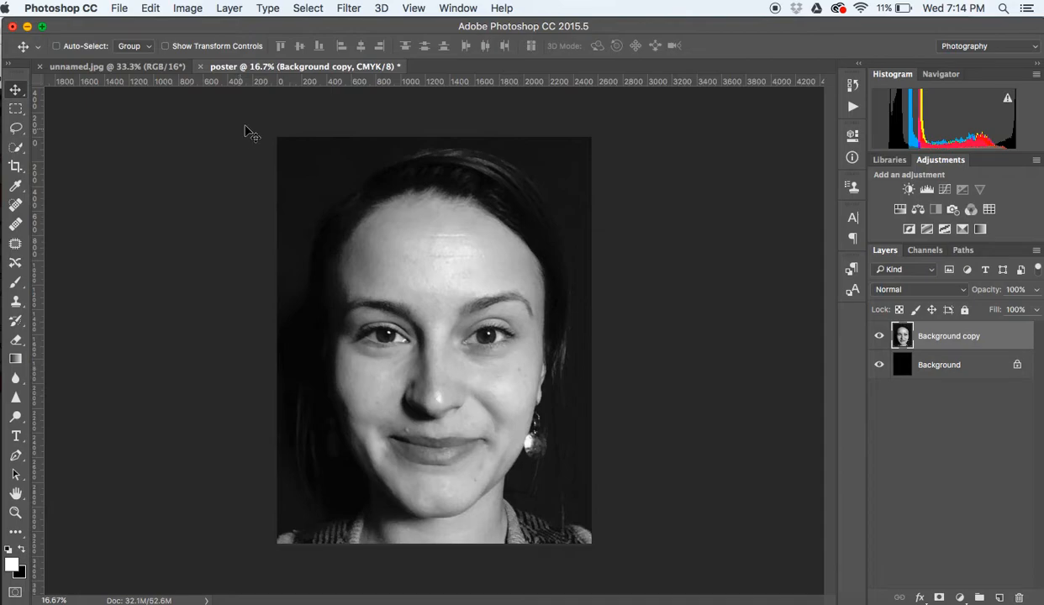
# Add a Levels adjustment layer above the portrait with a black input level of 12 and a white input level of 252
pyautogui.click(927, 191)
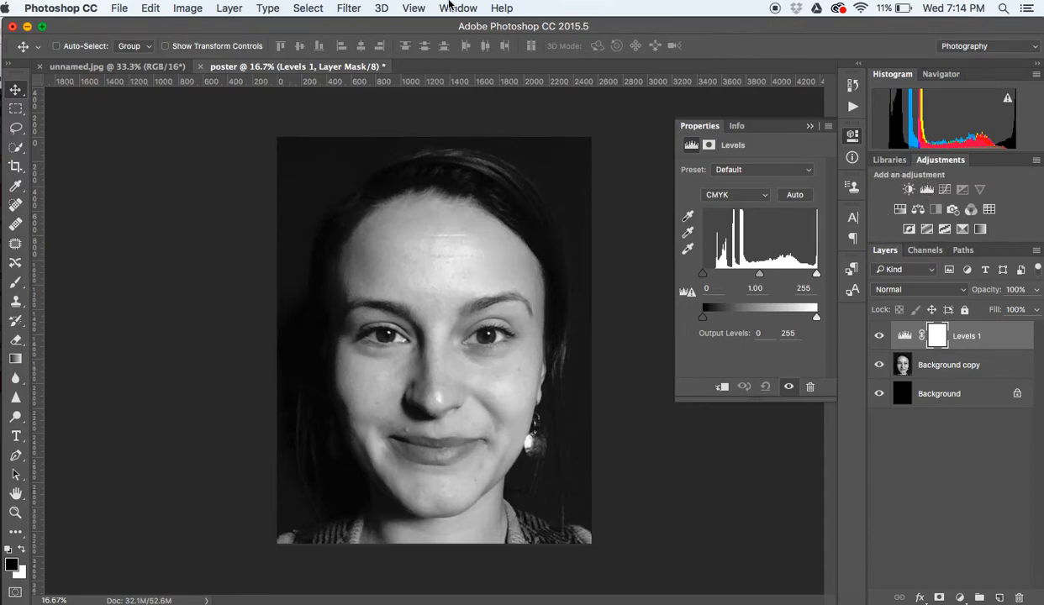
pyautogui.click(454, 9)
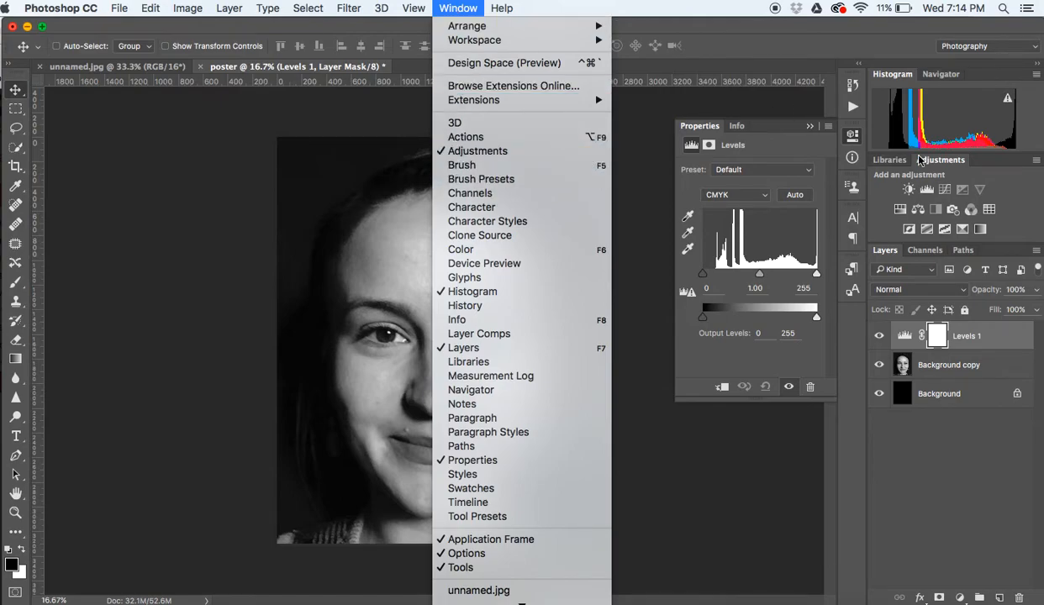
pyautogui.click(981, 174)
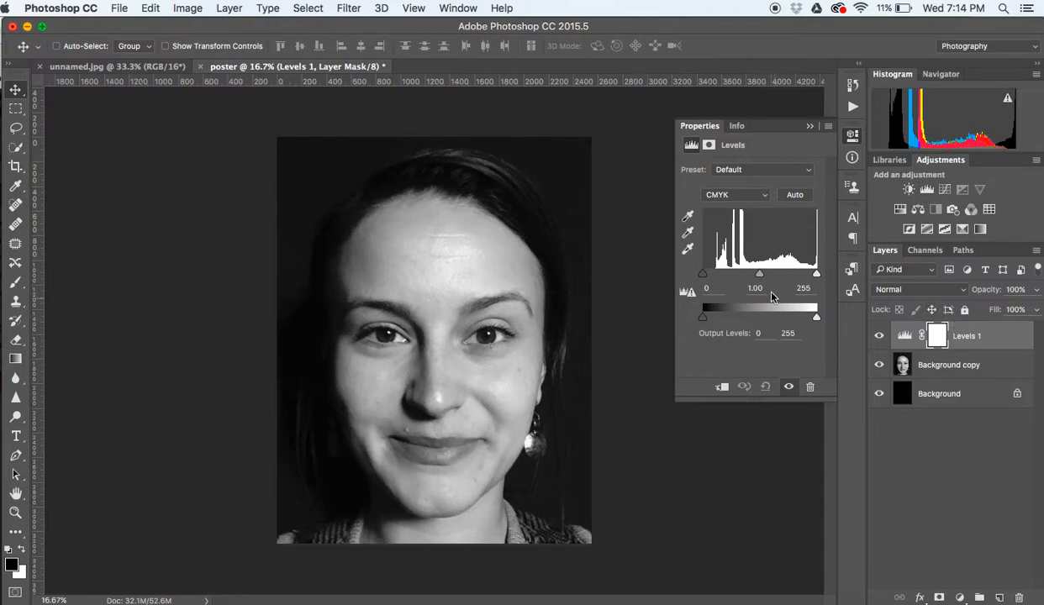
pyautogui.moveTo(703, 274); pyautogui.dragTo(708, 274)
pyautogui.moveTo(813, 279); pyautogui.dragTo(761, 276)
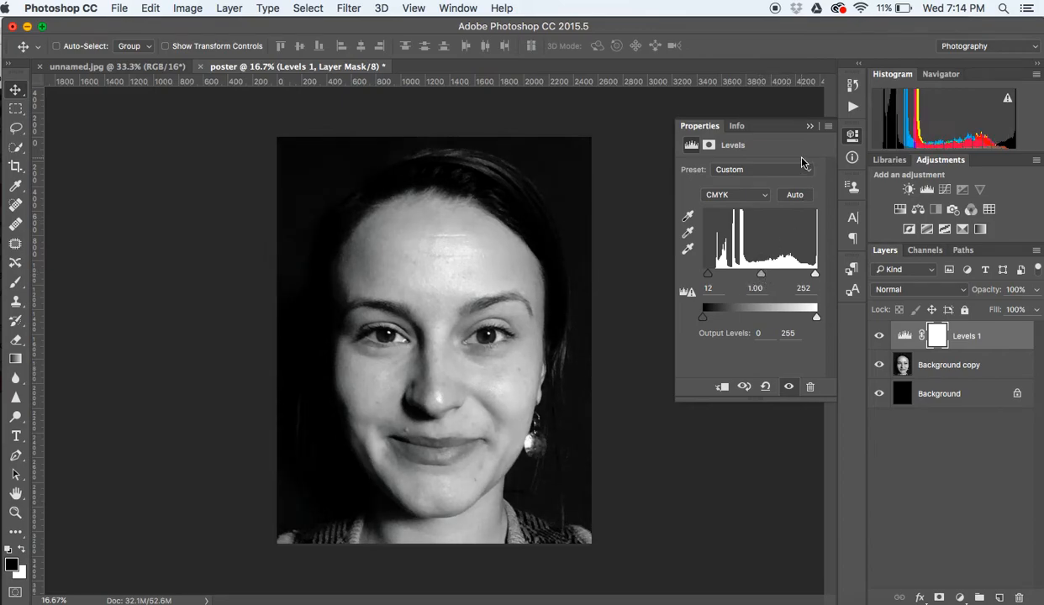
pyautogui.click(809, 126)
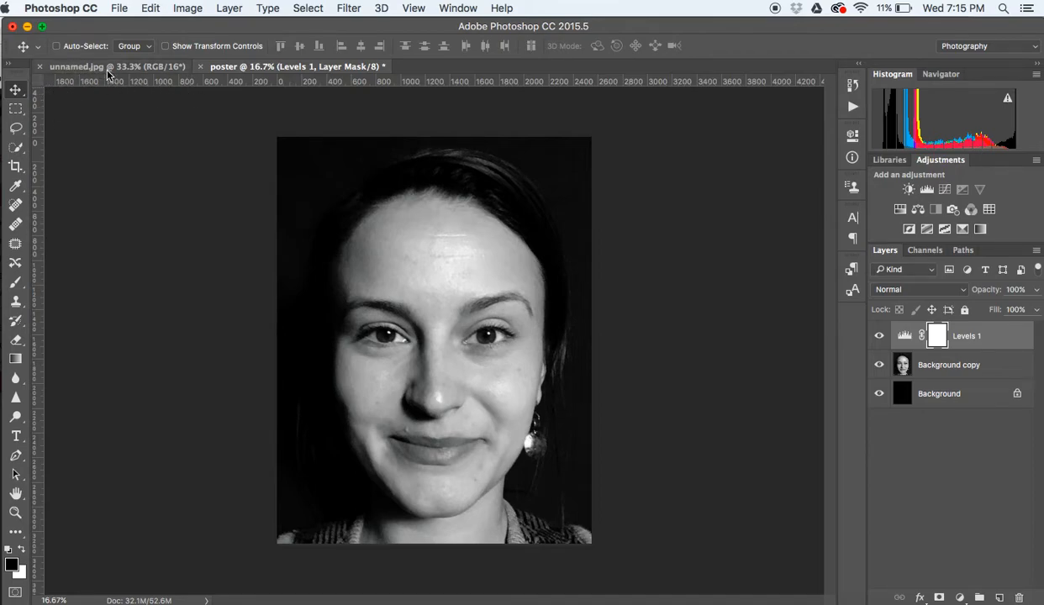
# Place a vertical guide at the horizontal center of the poster, down the middle of the face
pyautogui.click(416, 9)
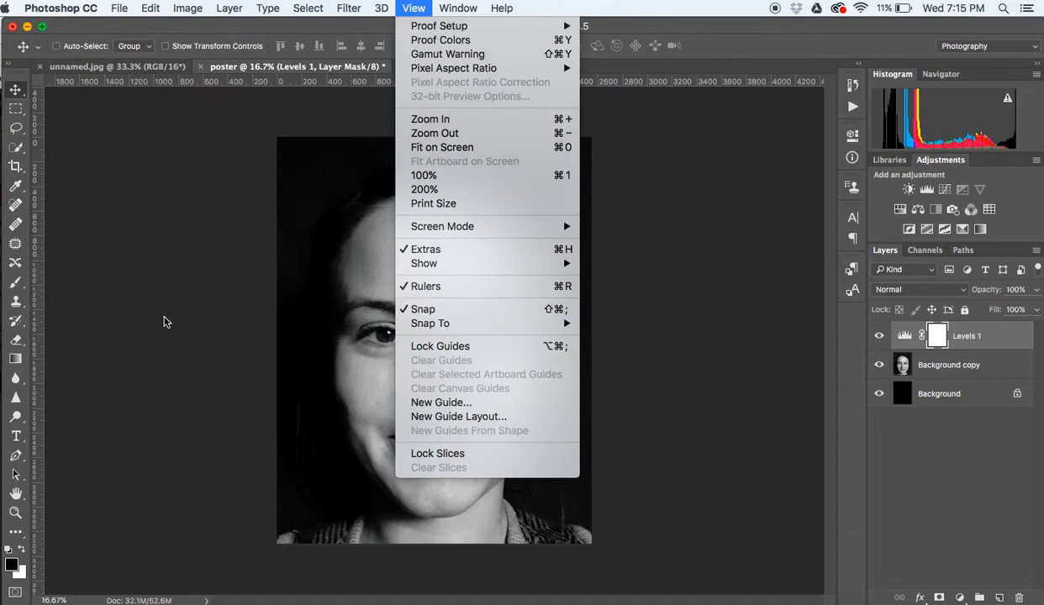
pyautogui.click(166, 322)
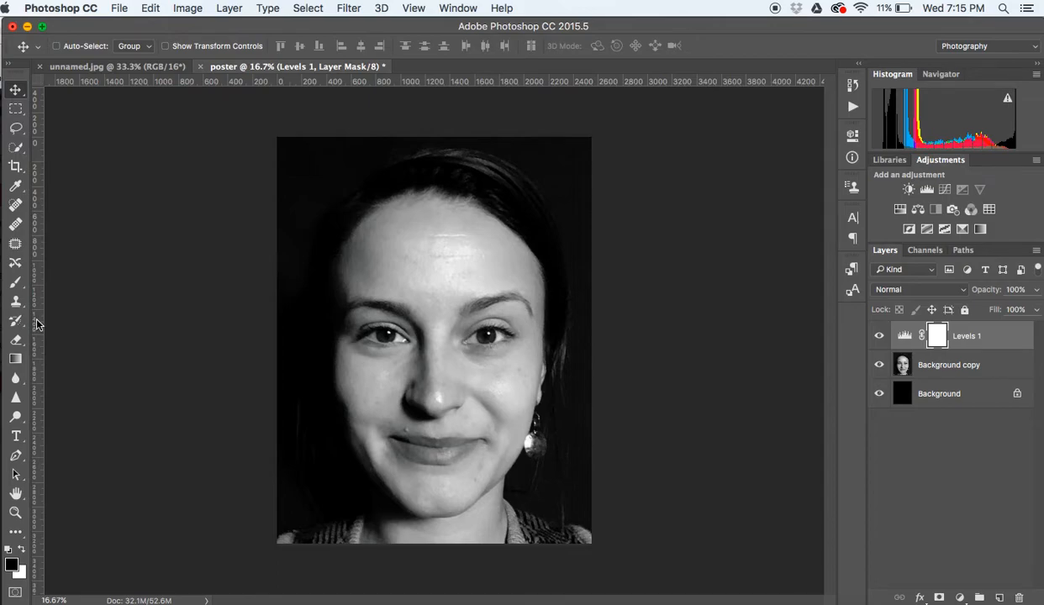
pyautogui.moveTo(37, 322); pyautogui.dragTo(433, 375)
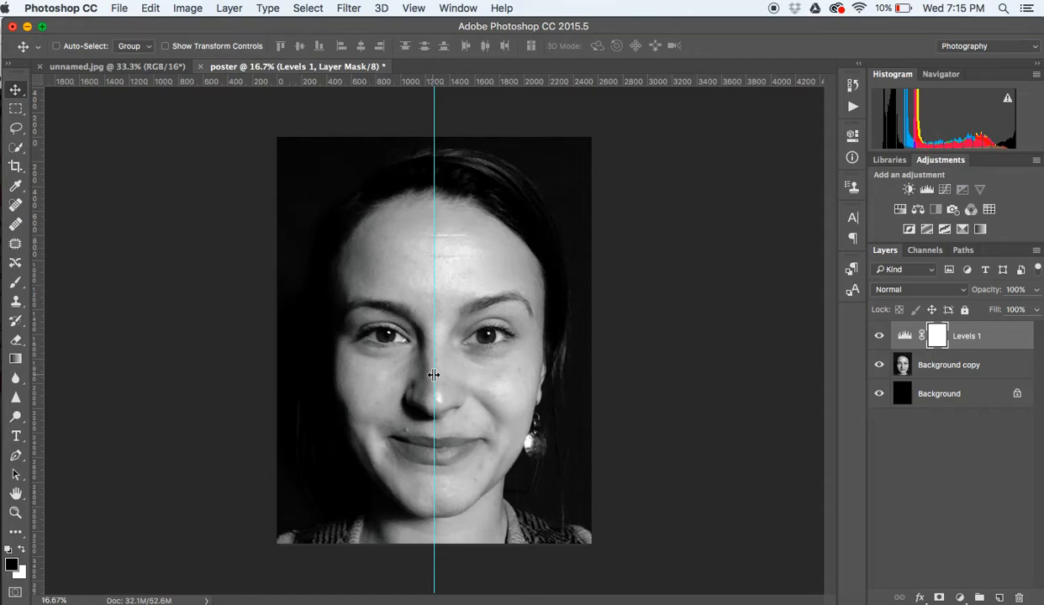
# Select the left half of the poster up to the center guide with the Rectangular Marquee, 1275 by 3300 px
pyautogui.click(19, 111)
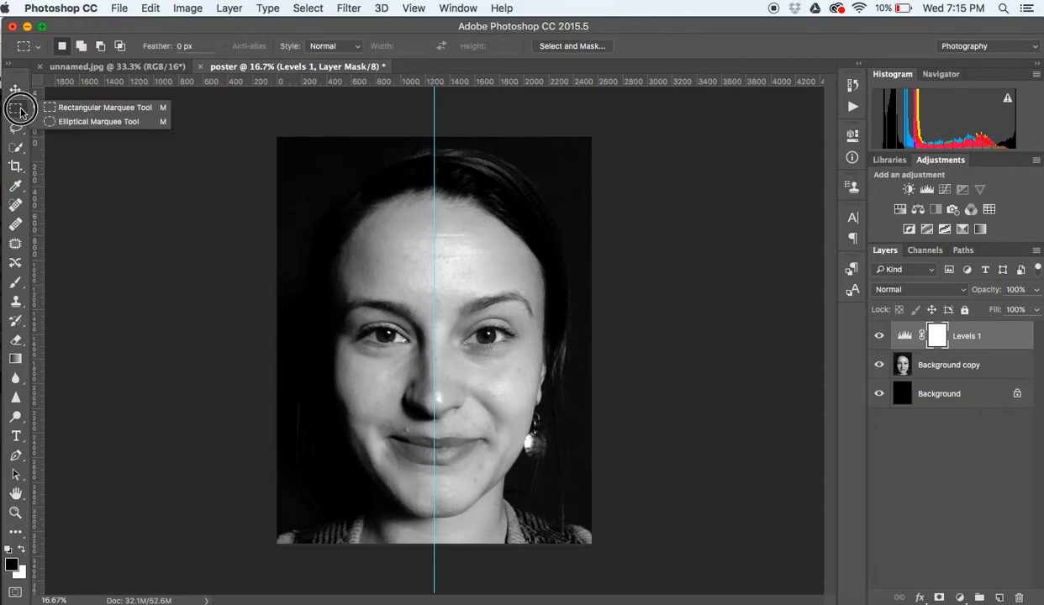
pyautogui.click(101, 108)
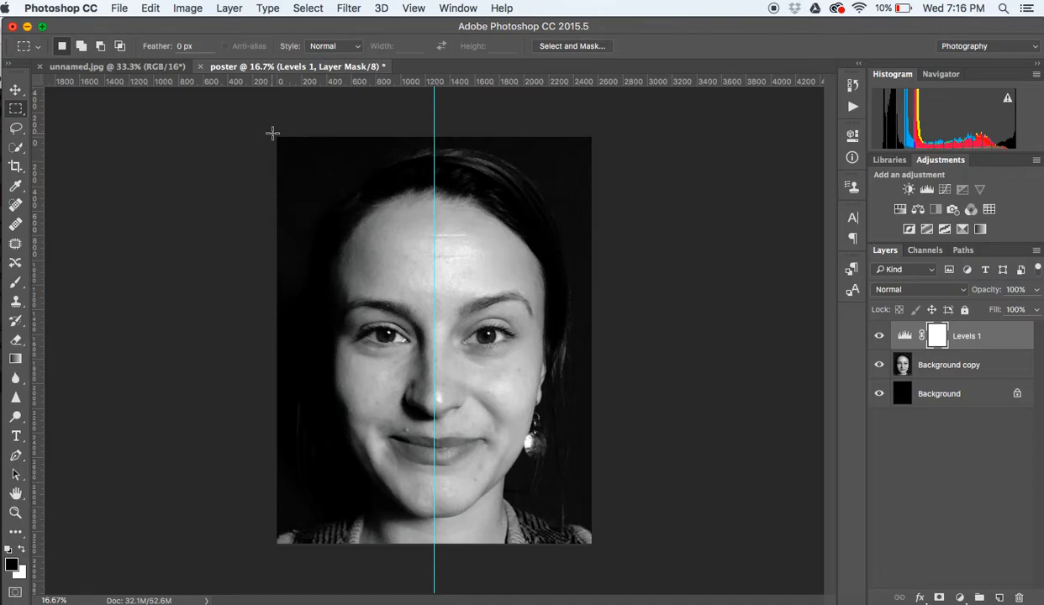
pyautogui.moveTo(275, 135); pyautogui.dragTo(430, 566)
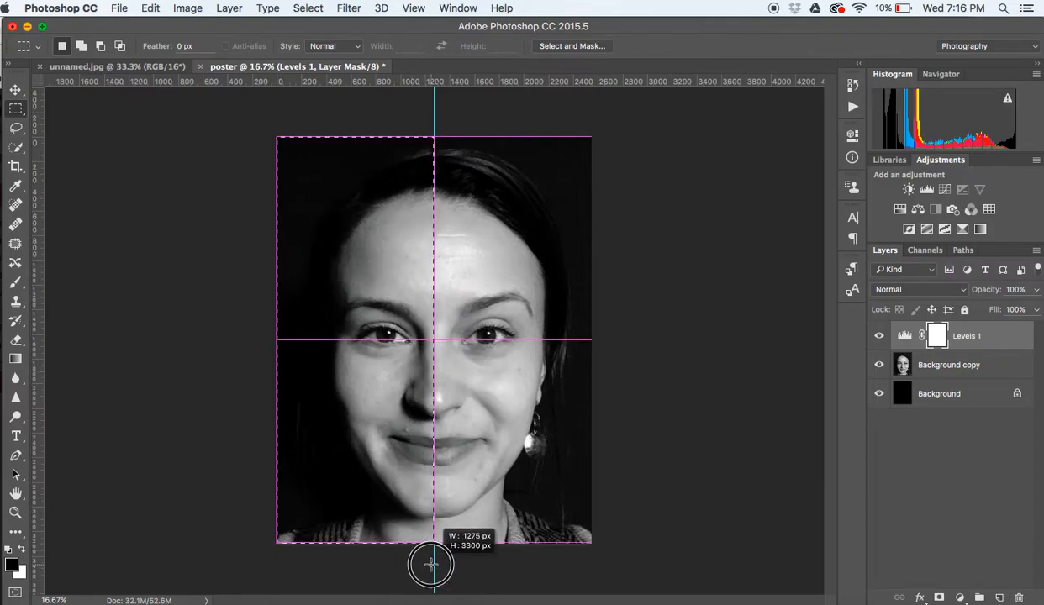
pyautogui.moveTo(430, 565); pyautogui.dragTo(430, 565)
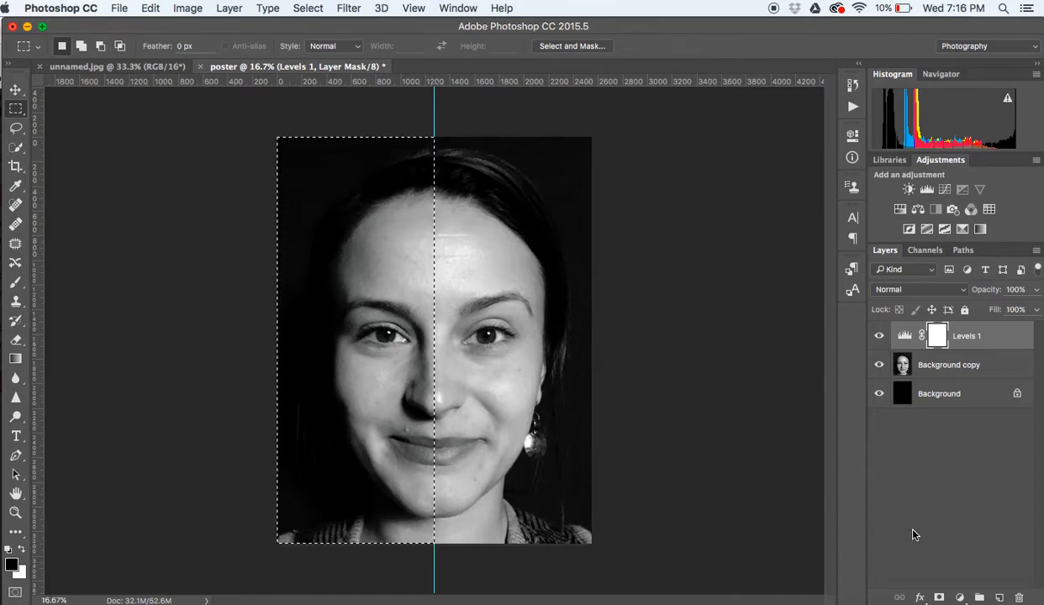
# Fill the selected half with black at 100% opacity on a new layer and deselect
pyautogui.click(1000, 598)
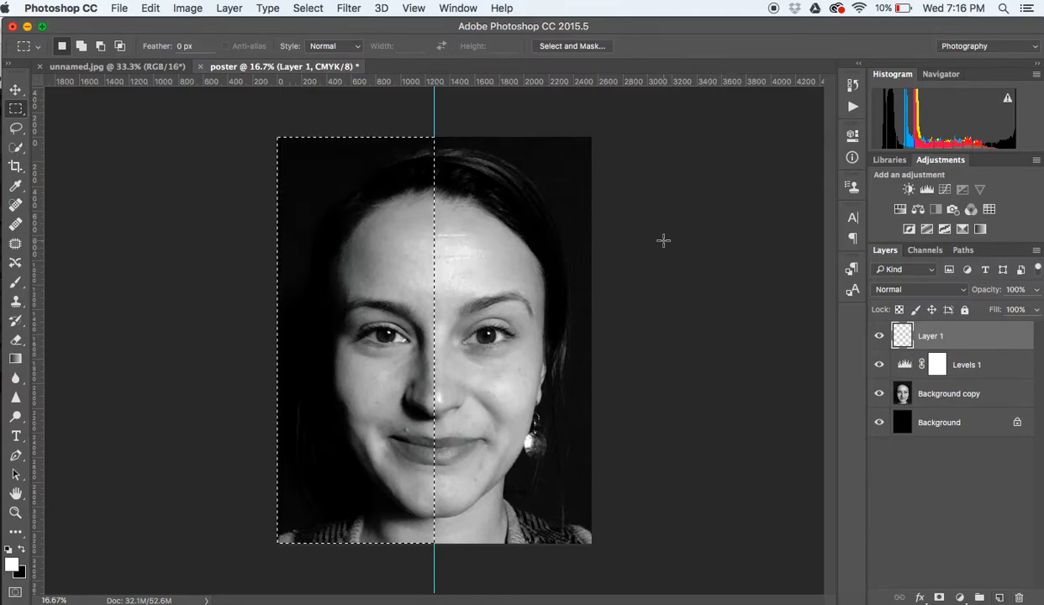
pyautogui.click(151, 10)
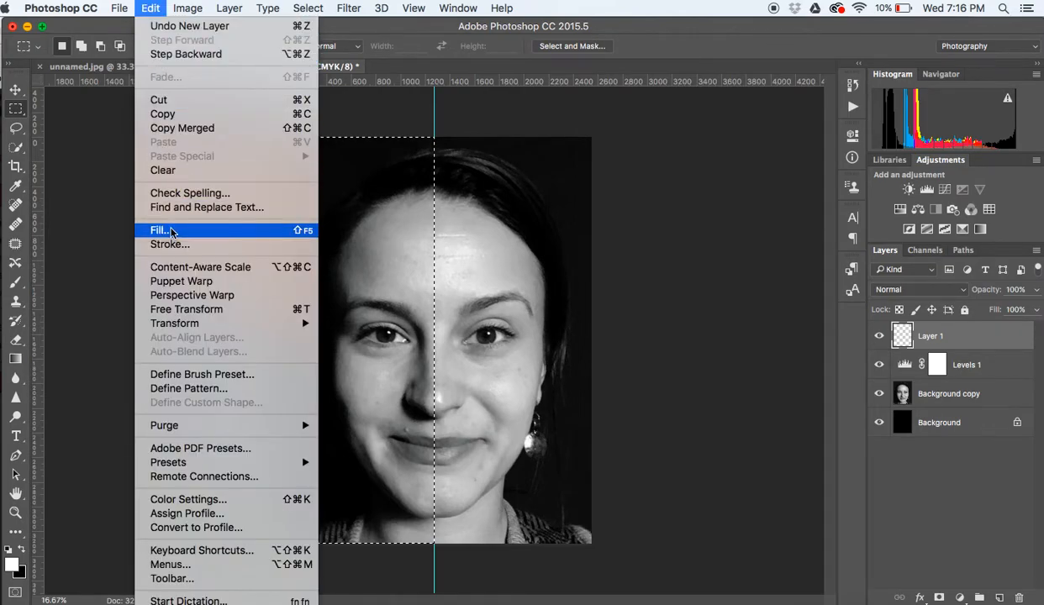
pyautogui.click(162, 230)
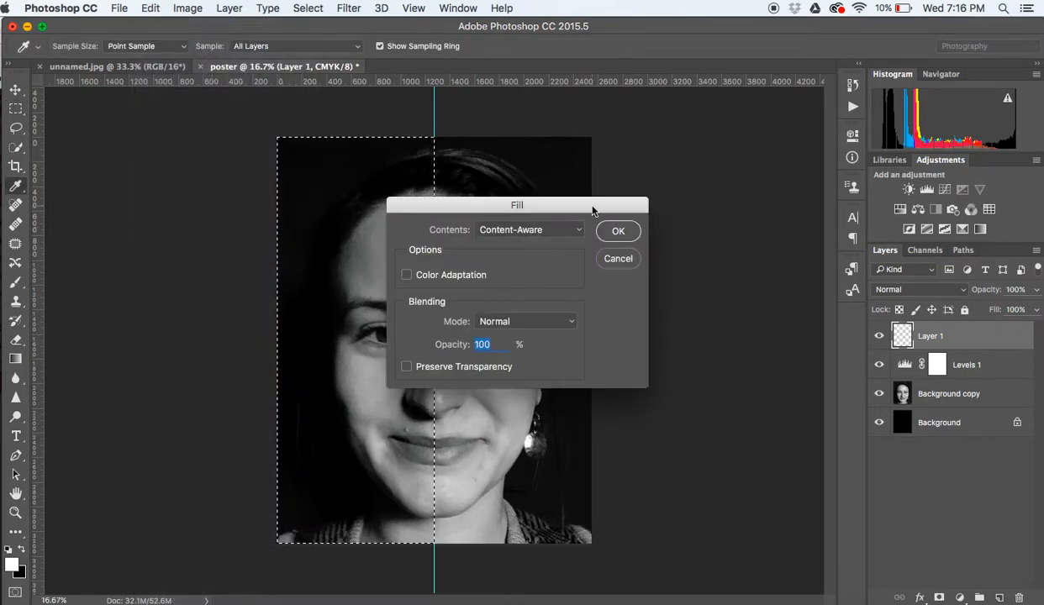
pyautogui.click(507, 232)
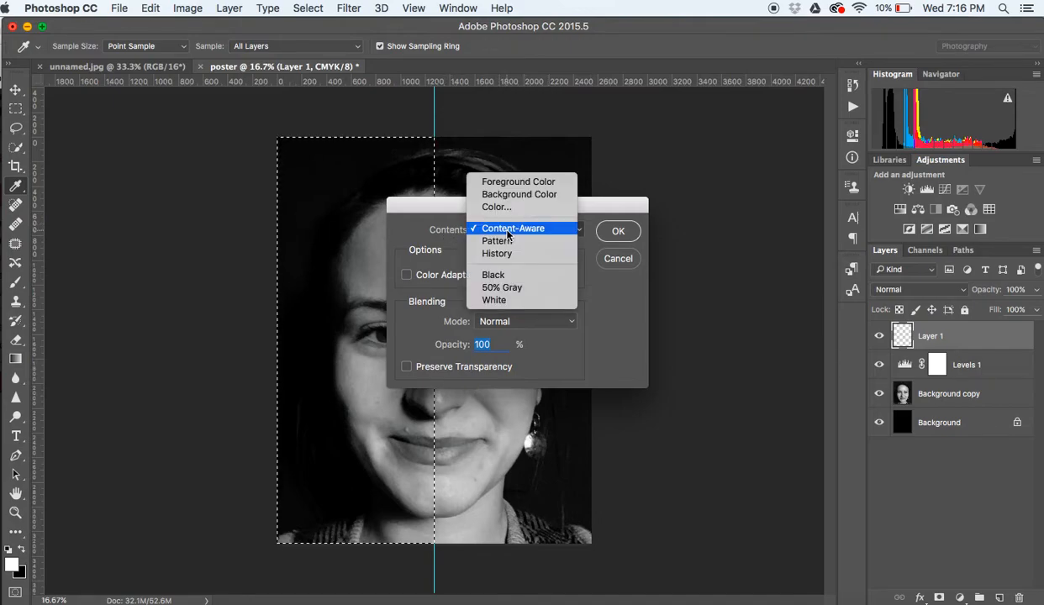
pyautogui.click(500, 281)
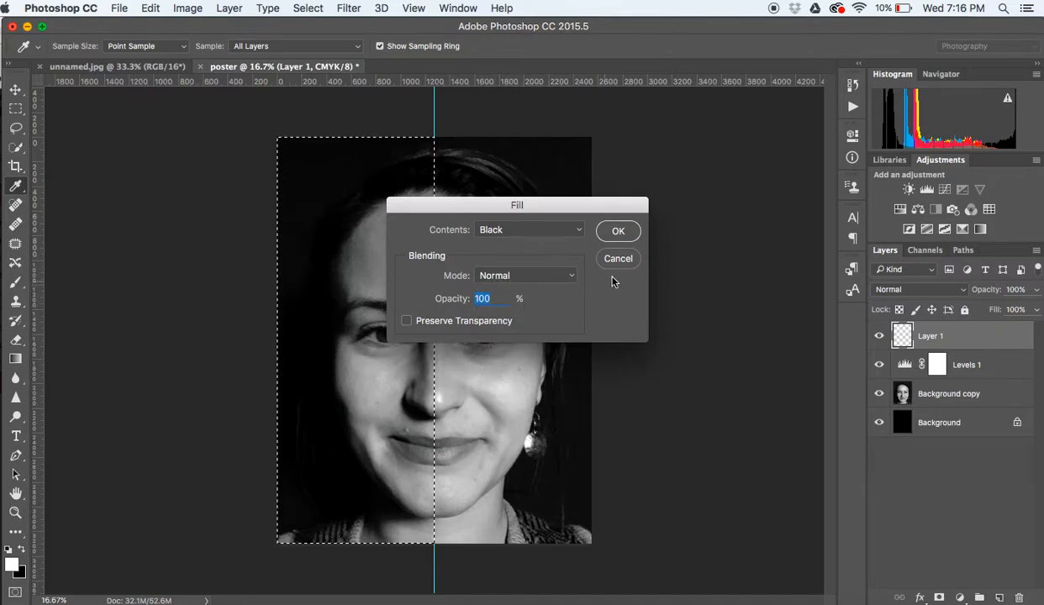
pyautogui.click(619, 232)
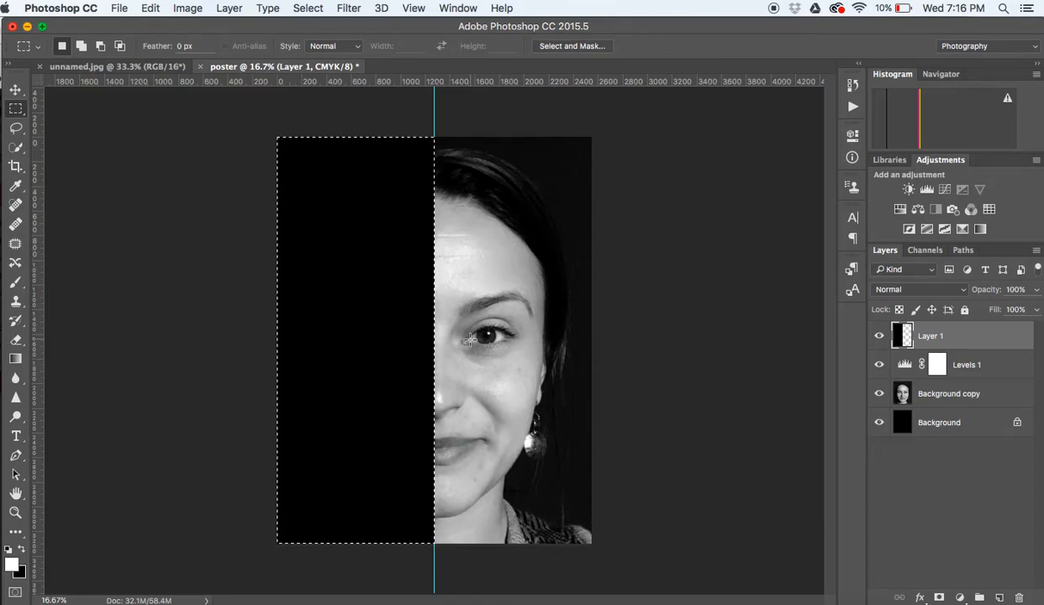
pyautogui.click(283, 149)
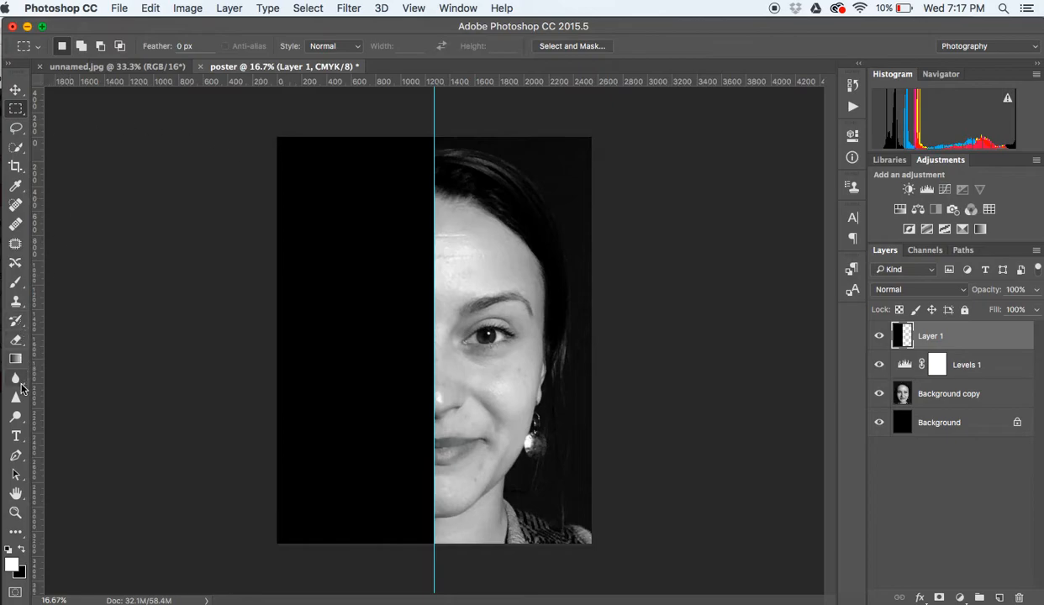
# Draw a text box on the black half, reaching to the center guide, and set its font size to 12.6 pt
pyautogui.click(16, 442)
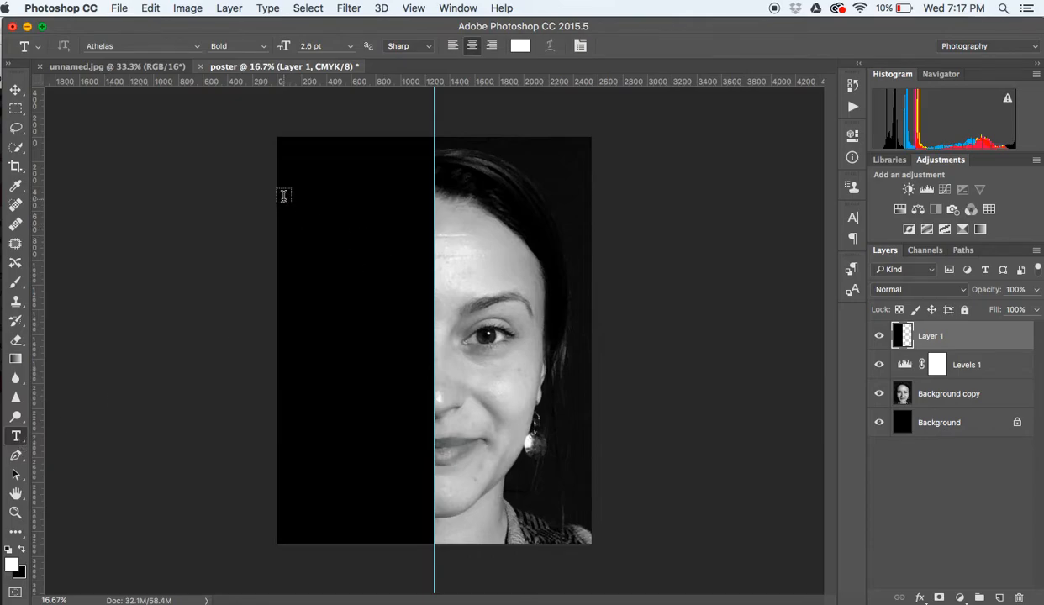
pyautogui.moveTo(292, 188); pyautogui.dragTo(433, 451)
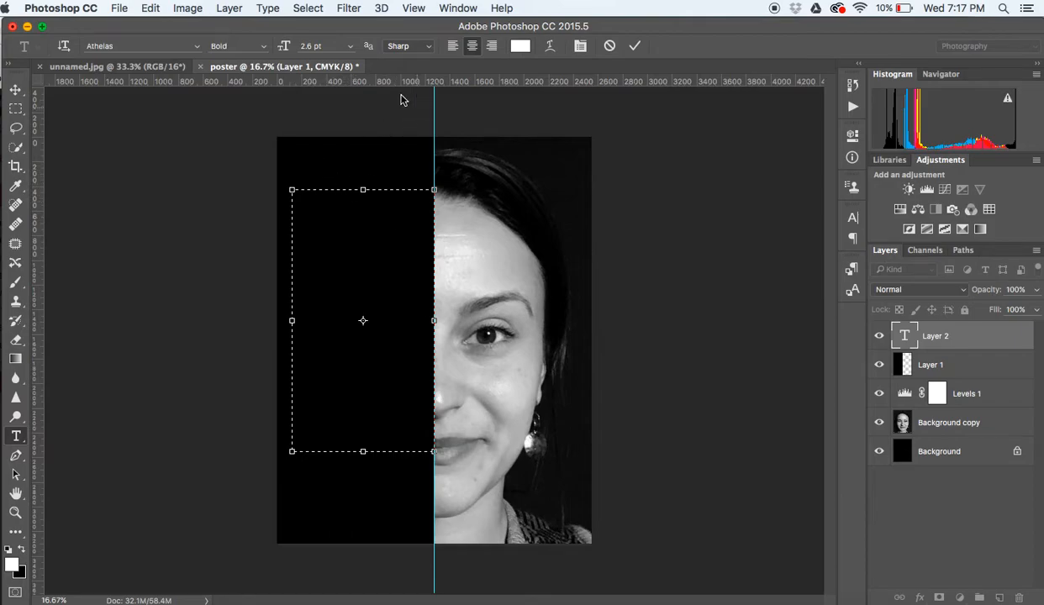
pyautogui.moveTo(288, 48)
pyautogui.mouseDown()
pyautogui.moveTo(312, 46)
pyautogui.moveTo(244, 46)
pyautogui.moveTo(267, 46)
pyautogui.mouseUp()
# Enter the quote that begins "GO CONFIDENTLY" and ends "THE LIFE YOU HAVE IMAGINED" in the text box
pyautogui.write('GO CONFIDENTLY')
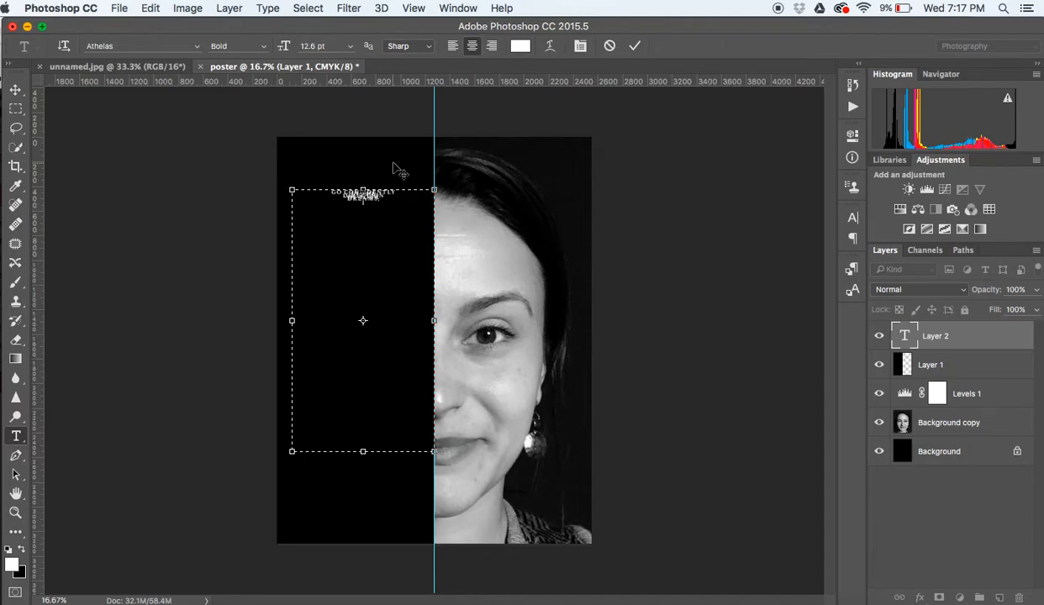
pyautogui.write('THE')
pyautogui.write(' LIFE YOU HAVE I')
pyautogui.write('MAGINED')
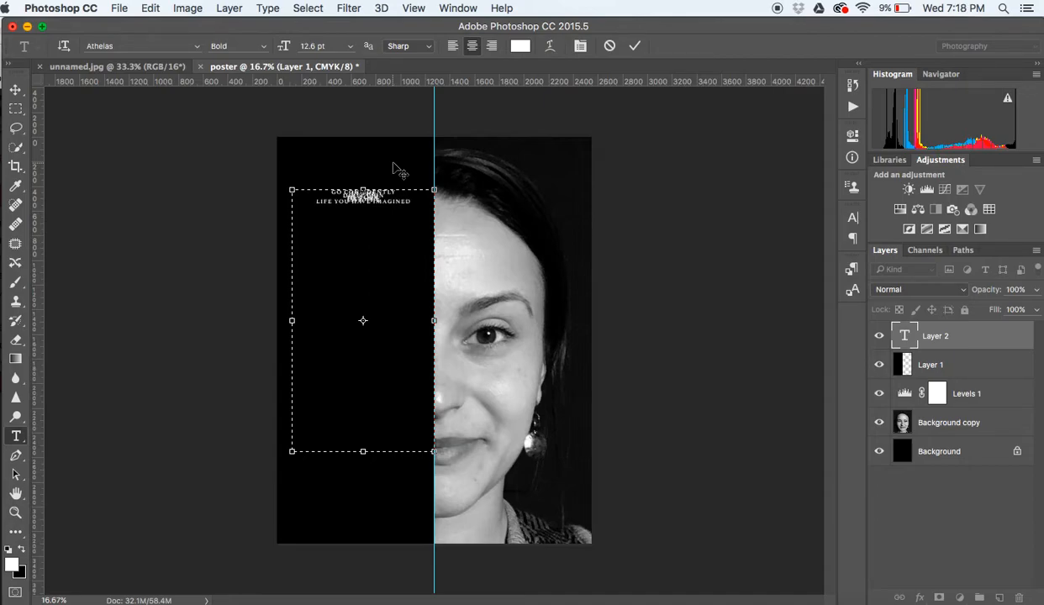
# Select the whole quote and set it in the Oswald font at 26.6 pt
pyautogui.moveTo(411, 203); pyautogui.dragTo(266, 136)
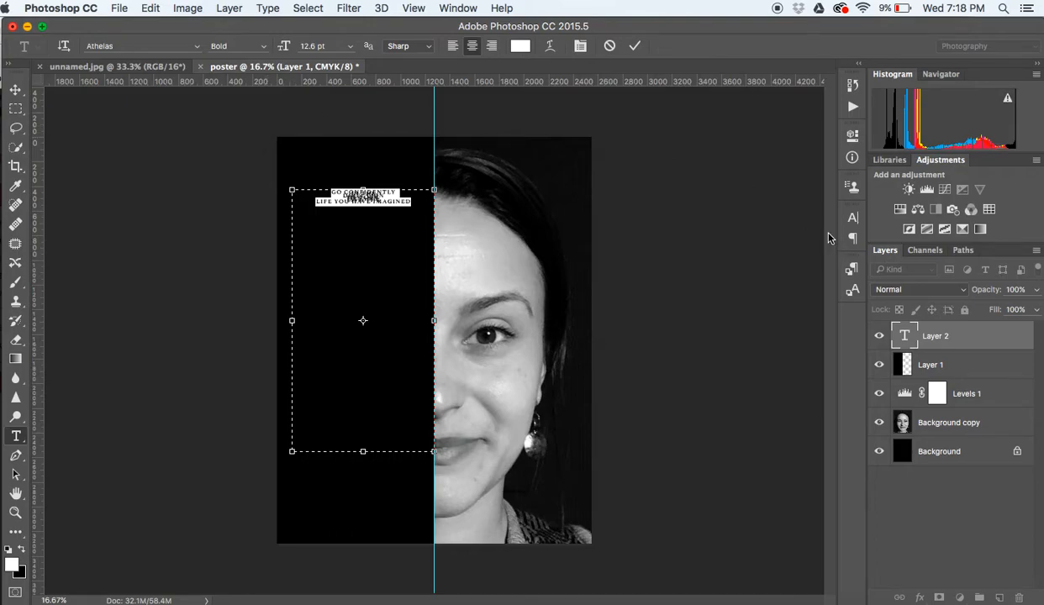
pyautogui.click(852, 242)
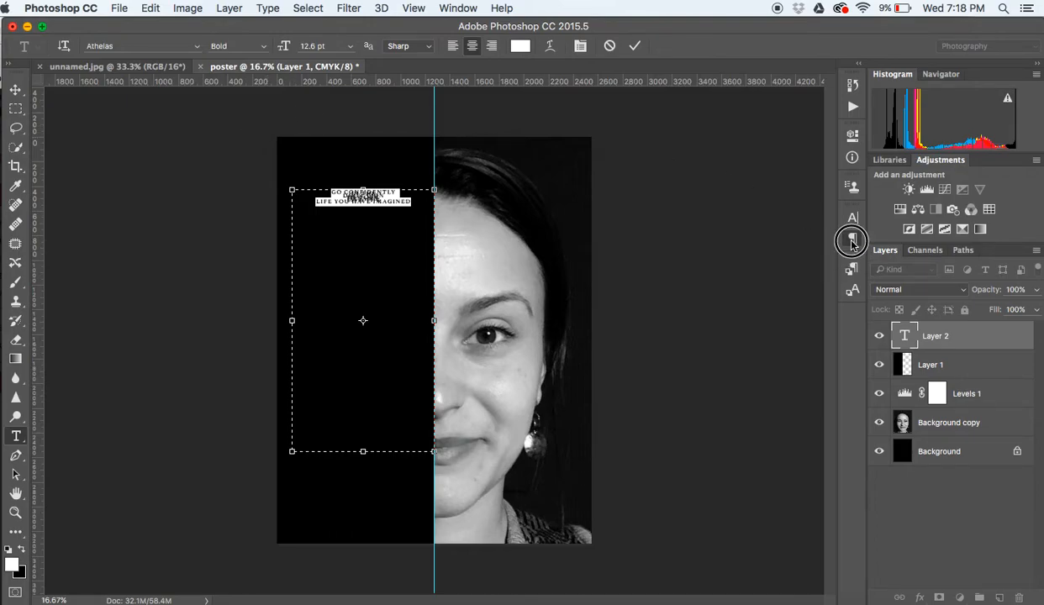
pyautogui.click(687, 210)
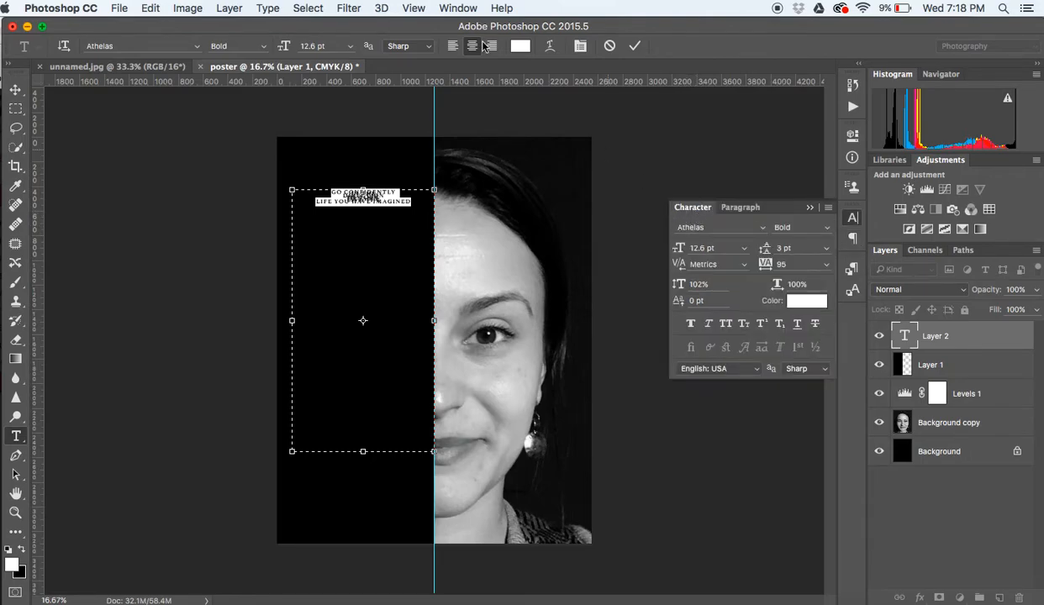
pyautogui.click(461, 9)
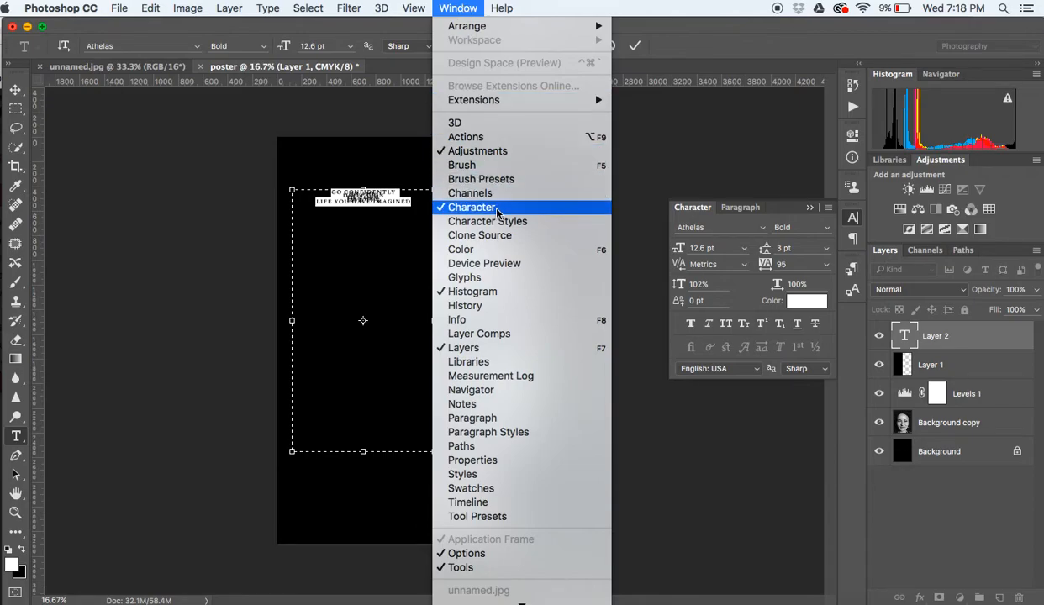
pyautogui.click(720, 225)
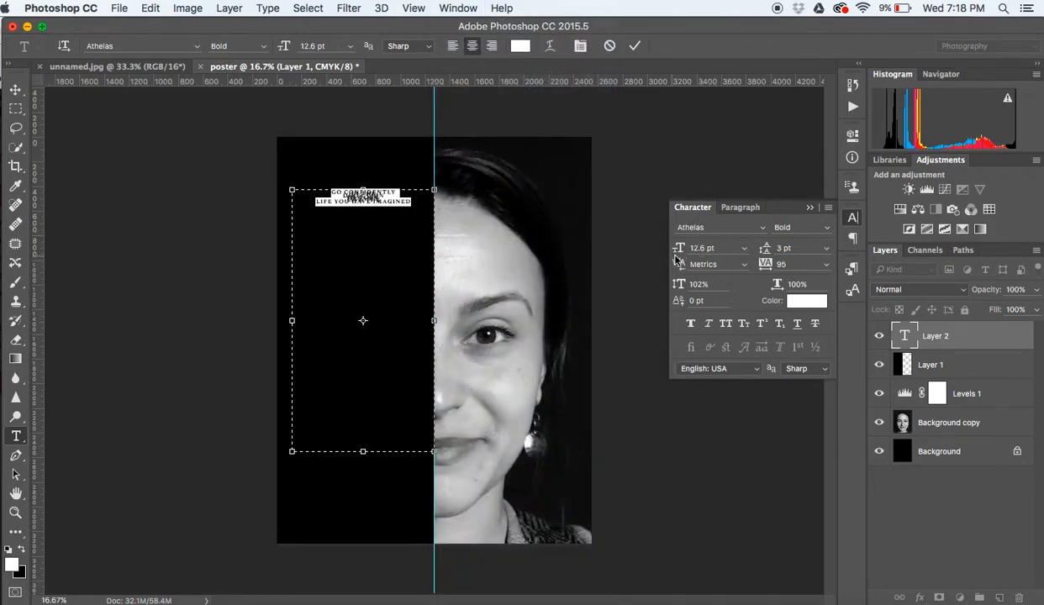
pyautogui.moveTo(678, 251); pyautogui.dragTo(690, 251)
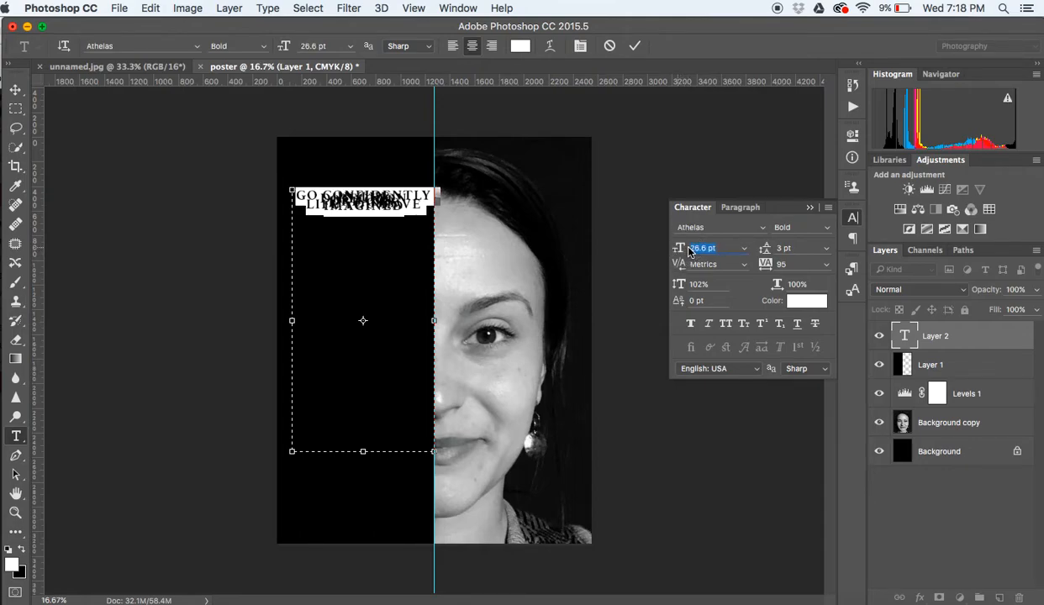
pyautogui.click(762, 228)
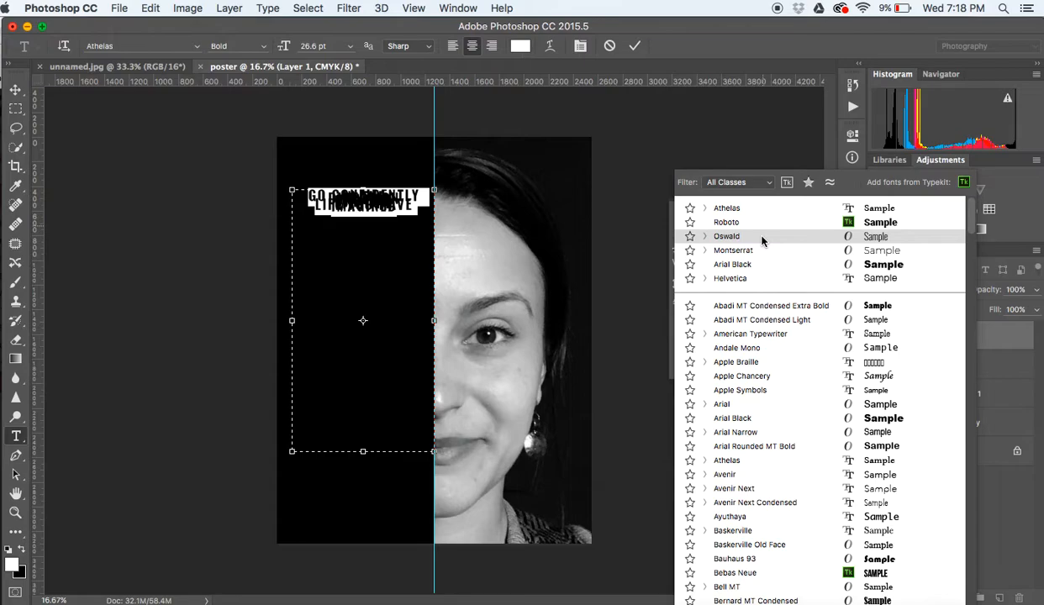
pyautogui.click(761, 238)
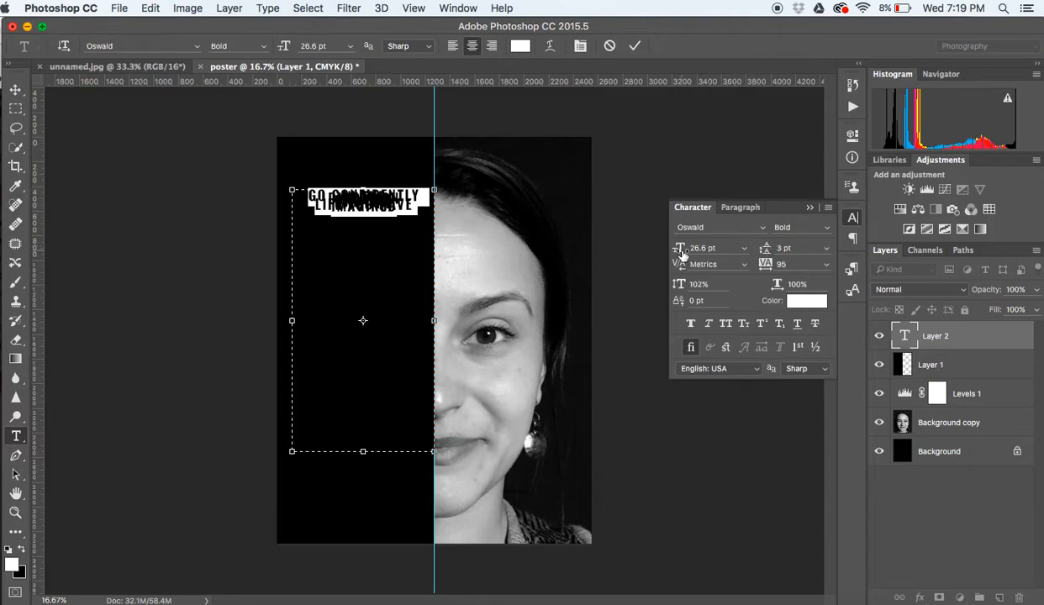
# Set the quote's leading to 62 pt and its font size to 52.6 pt
pyautogui.click(768, 254)
pyautogui.moveTo(768, 254); pyautogui.dragTo(787, 252)
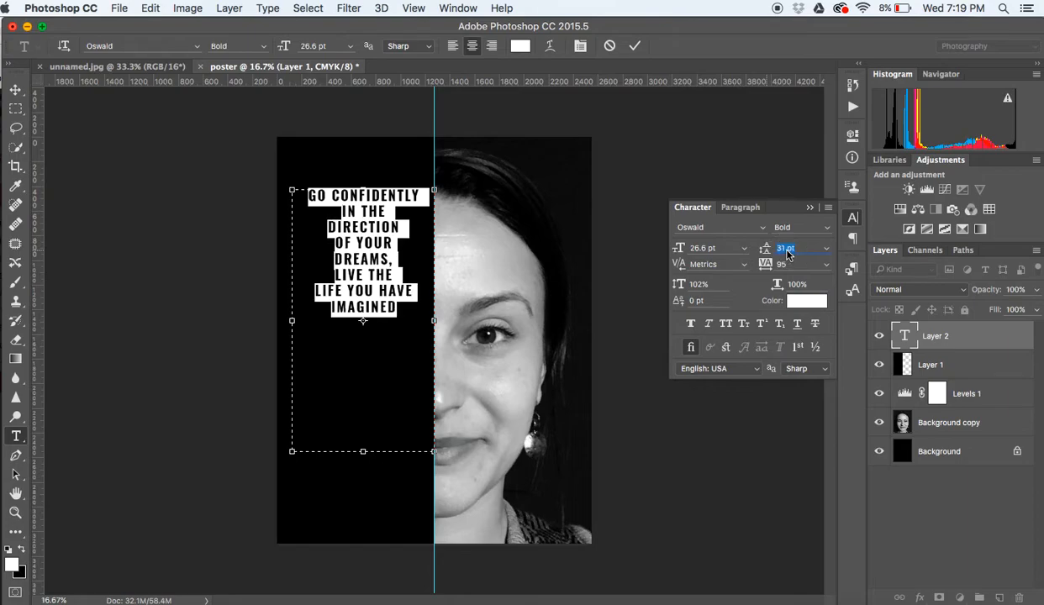
pyautogui.click(679, 250)
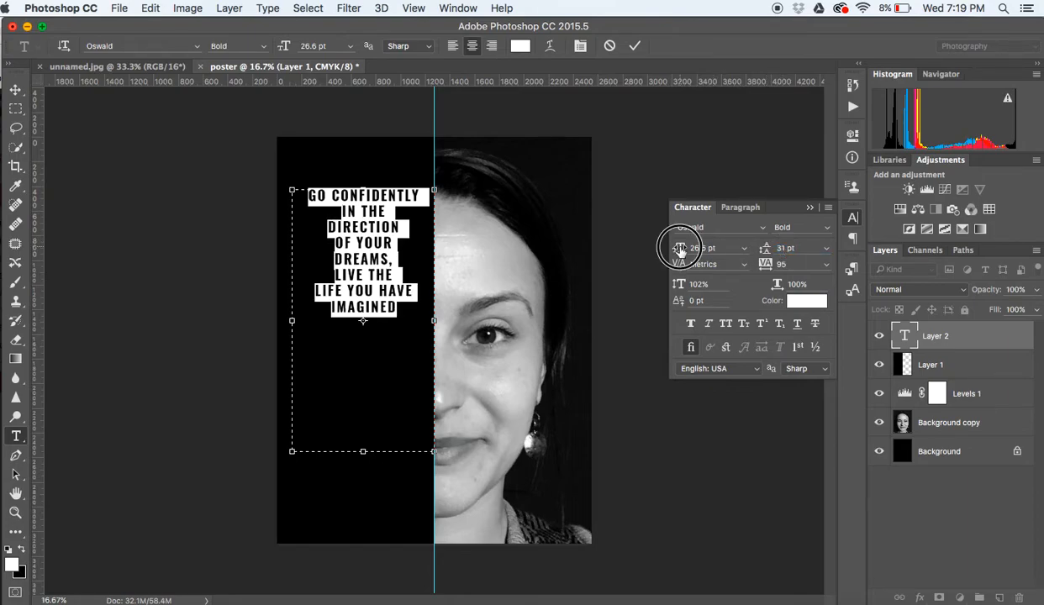
pyautogui.moveTo(679, 249); pyautogui.dragTo(788, 251)
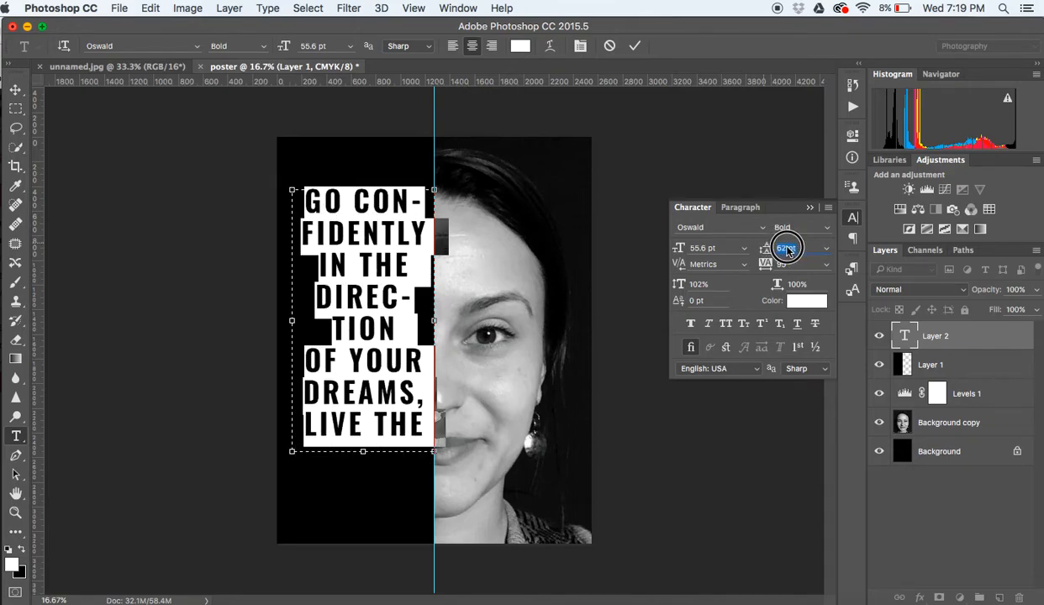
pyautogui.moveTo(684, 249); pyautogui.dragTo(679, 250)
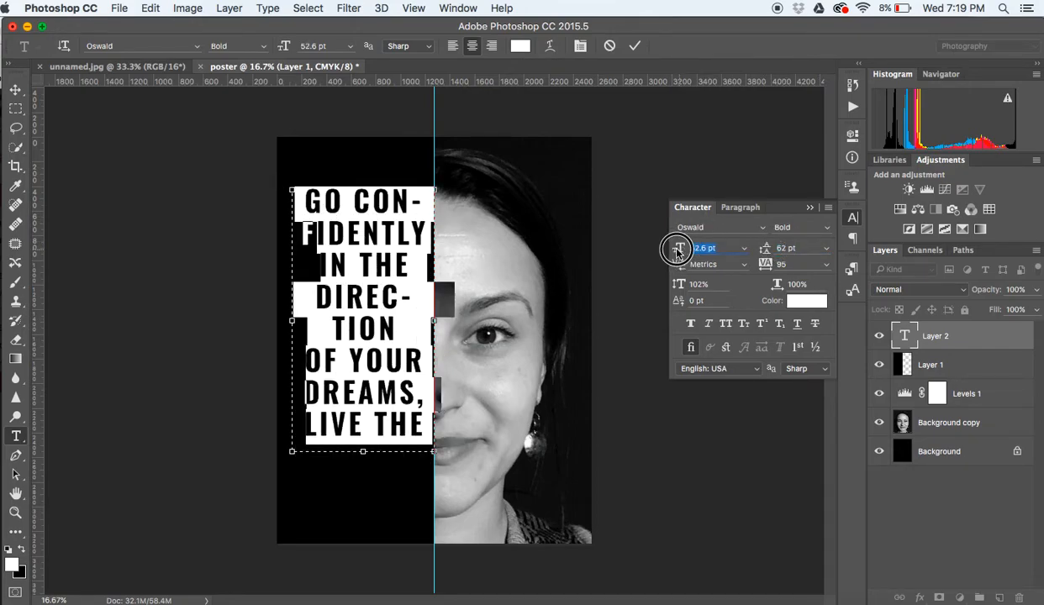
# Extend the quote's text box down past the poster's lower edge and break the line after GO
pyautogui.moveTo(362, 451); pyautogui.dragTo(362, 511)
pyautogui.click(340, 200)
pyautogui.press('Return')
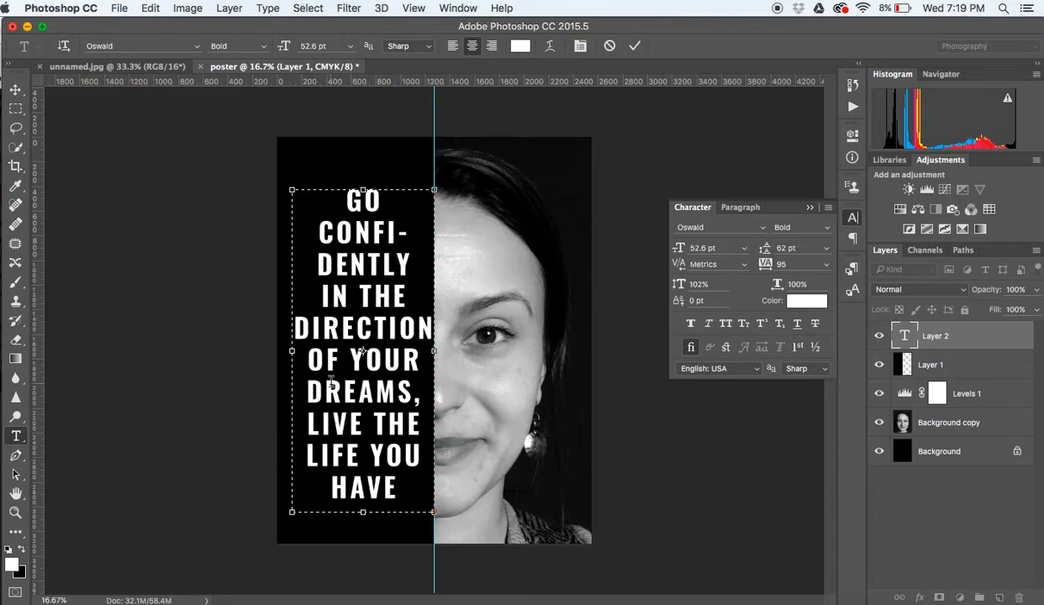
pyautogui.moveTo(362, 511); pyautogui.dragTo(362, 559)
# Set the whole quote's font size to 42.6 pt and right-align its lines against the center guide
pyautogui.moveTo(430, 519); pyautogui.dragTo(279, 163)
pyautogui.moveTo(679, 249); pyautogui.dragTo(670, 249)
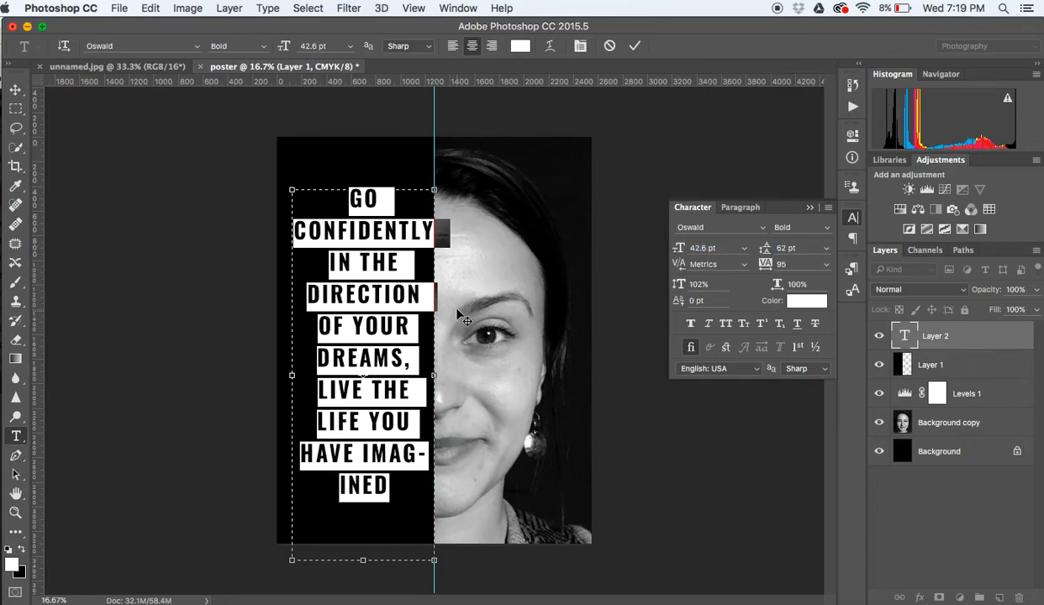
pyautogui.click(492, 46)
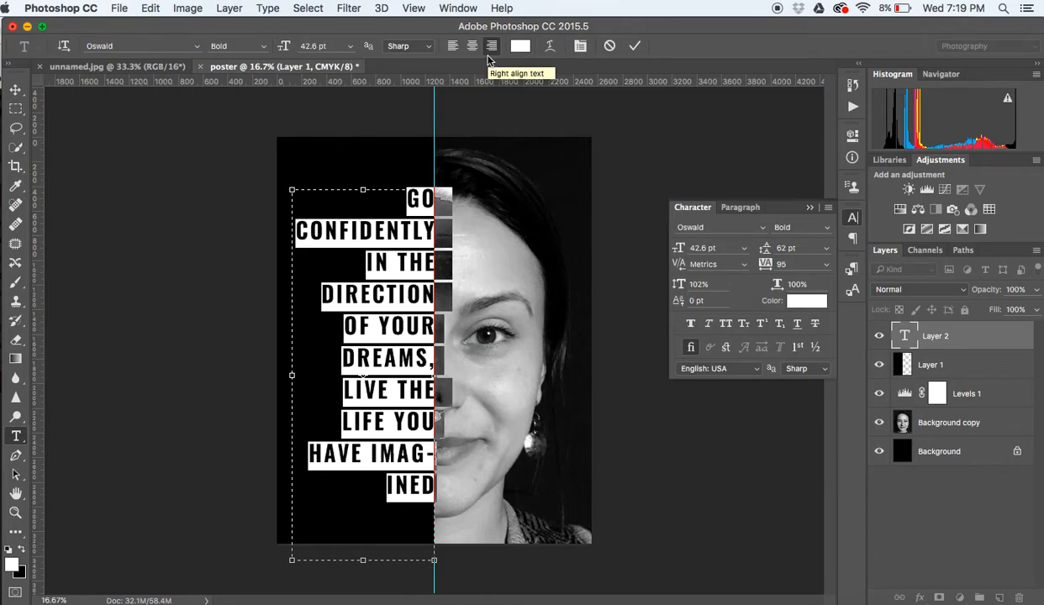
# Break the line before IMAGINED and set the whole quote's leading to 43 pt
pyautogui.click(366, 458)
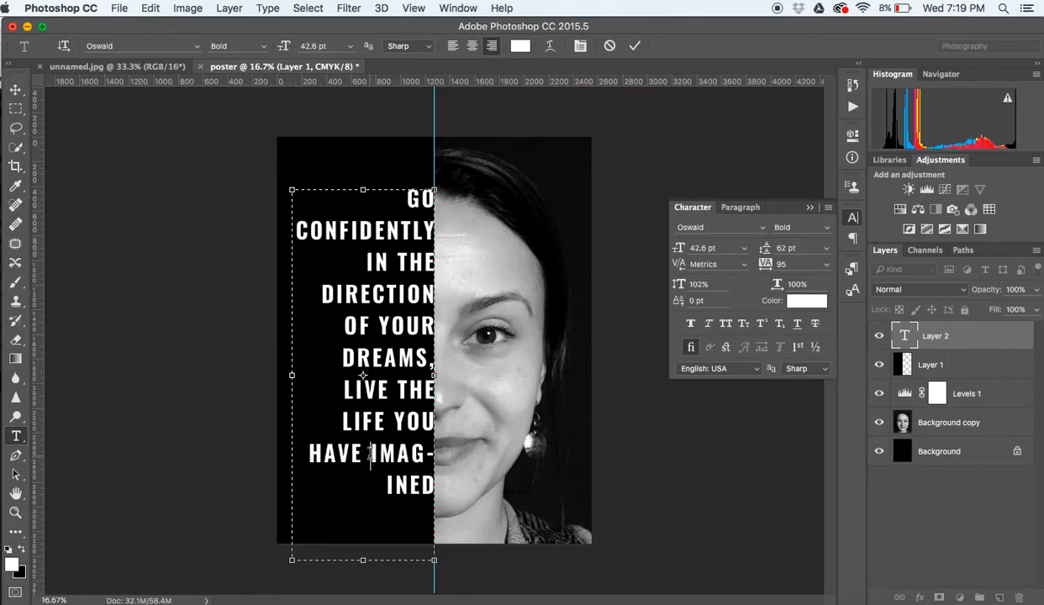
pyautogui.press('Return')
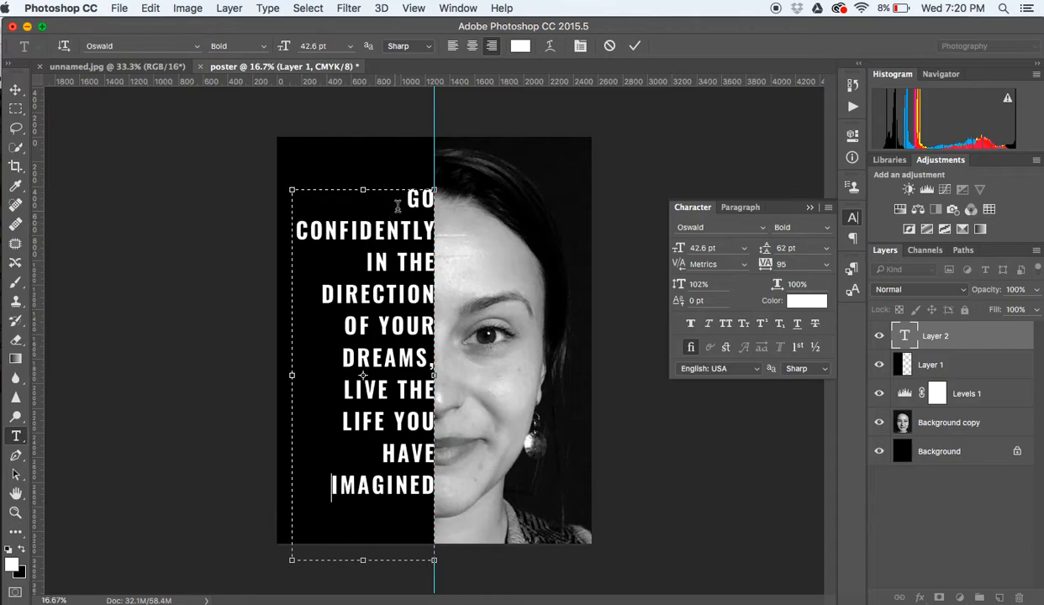
pyautogui.moveTo(407, 198); pyautogui.dragTo(448, 521)
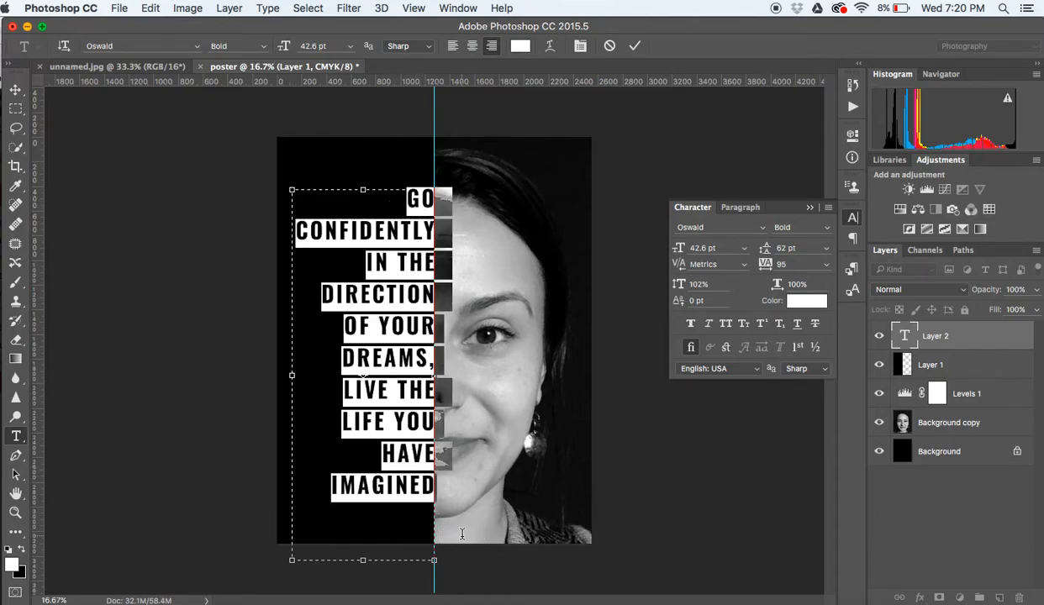
pyautogui.moveTo(764, 248); pyautogui.dragTo(755, 247)
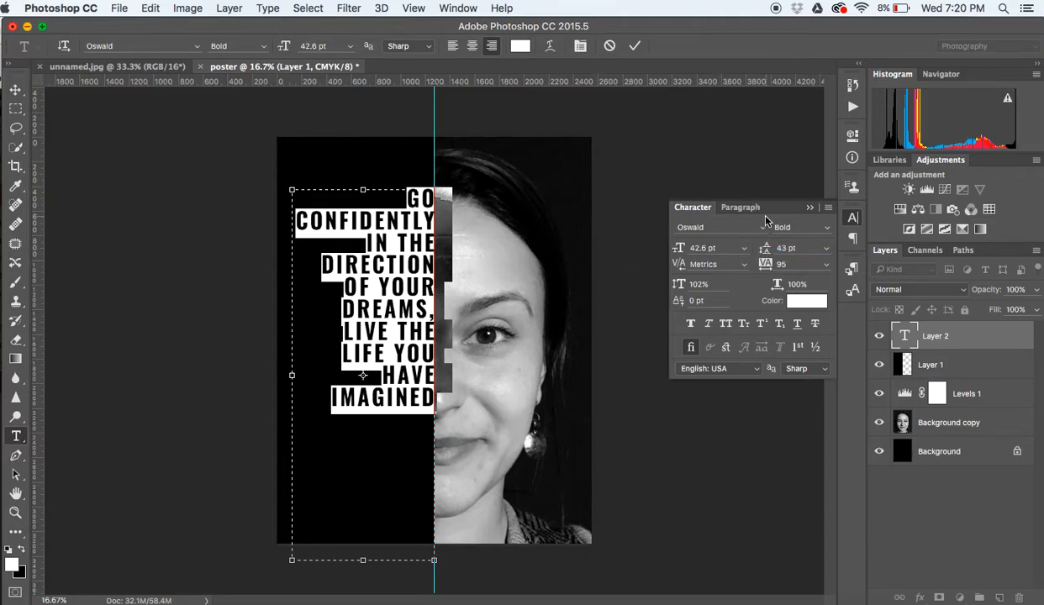
pyautogui.click(363, 273)
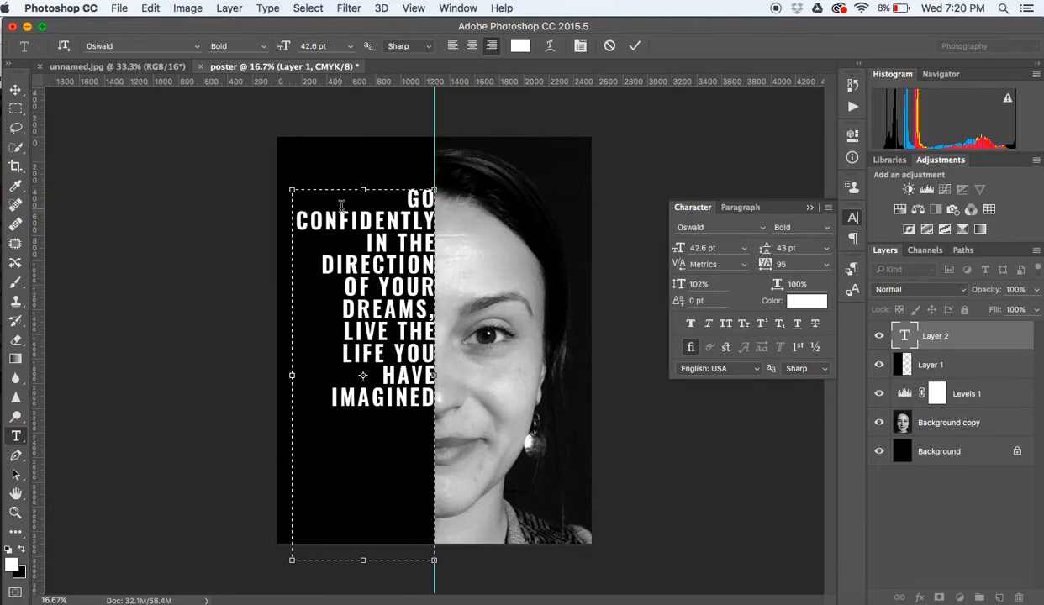
# Set the tracking of the word CONFIDENTLY to 35 and commit the text edit
pyautogui.moveTo(288, 219); pyautogui.dragTo(438, 209)
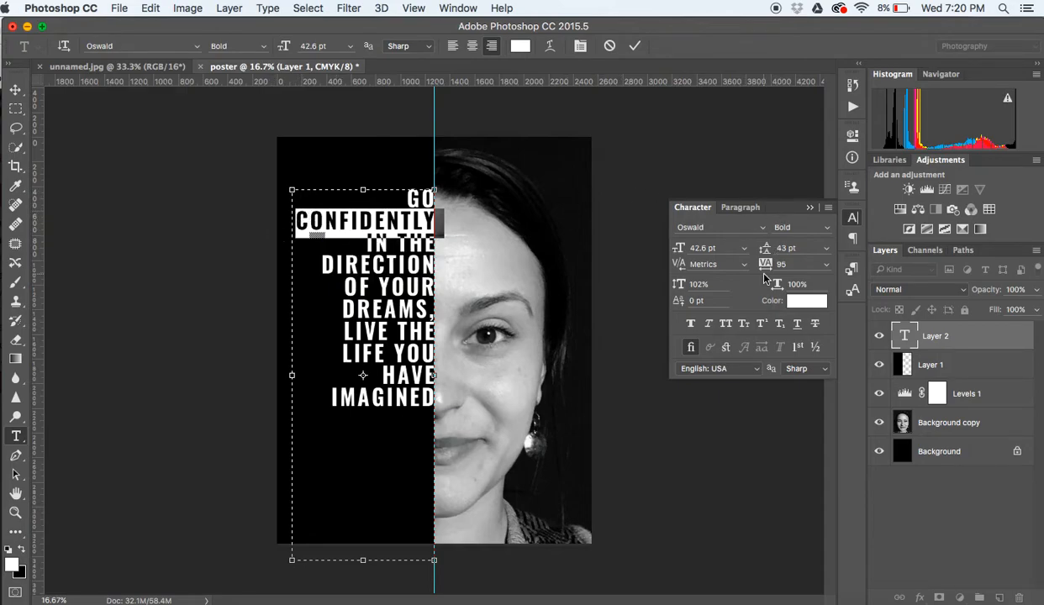
pyautogui.click(766, 266)
pyautogui.moveTo(765, 265)
pyautogui.mouseDown()
pyautogui.moveTo(755, 267)
pyautogui.moveTo(765, 267)
pyautogui.mouseUp()
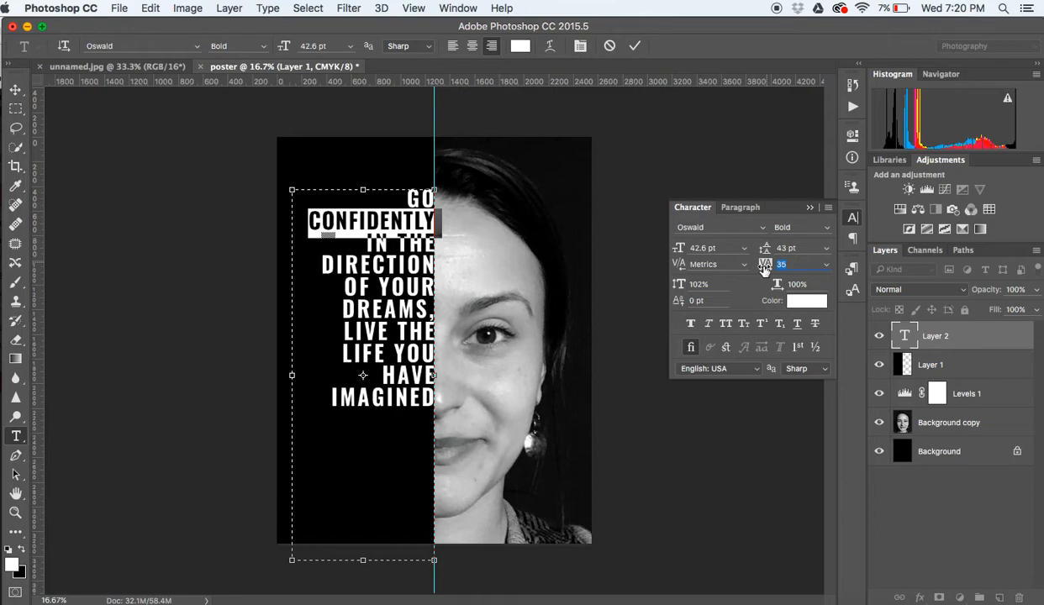
pyautogui.click(14, 91)
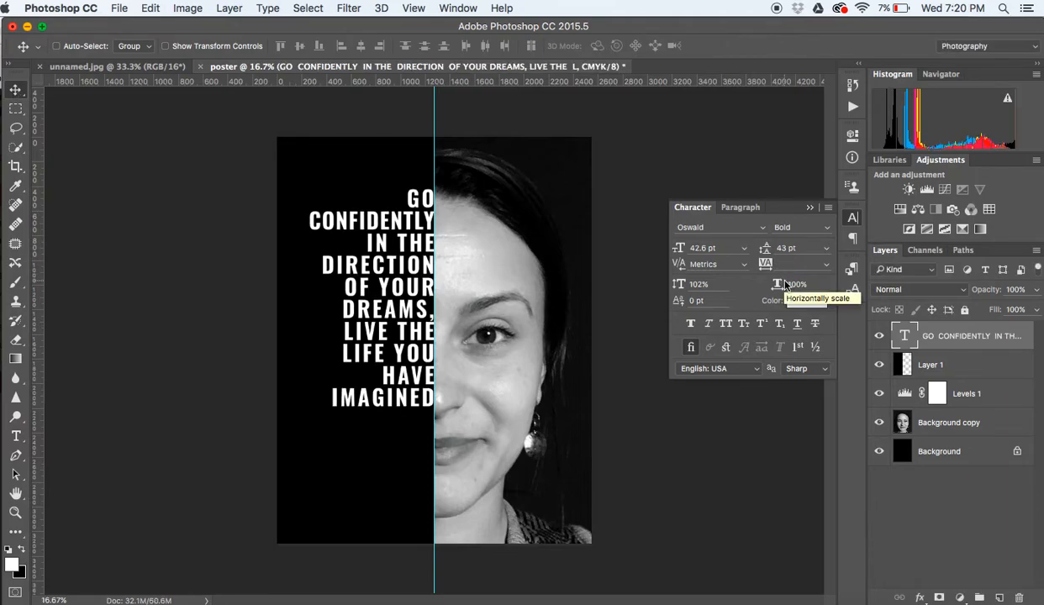
pyautogui.click(810, 208)
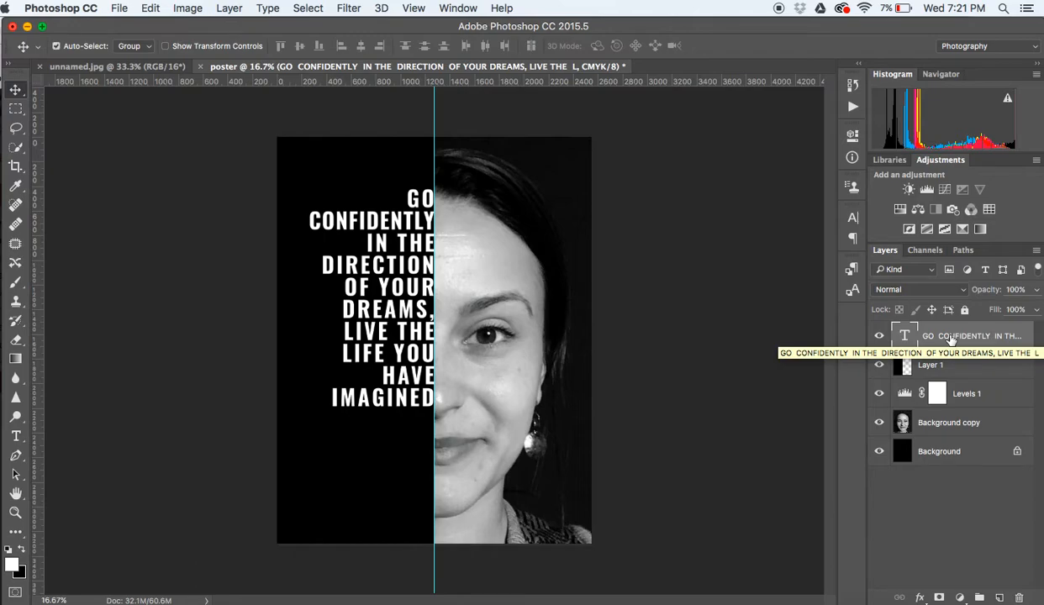
# Scale the quote layer with Free Transform to 114.60% width and 144.08% height, keeping its text just beside the center guide
pyautogui.hotkey('ctrl', 't')
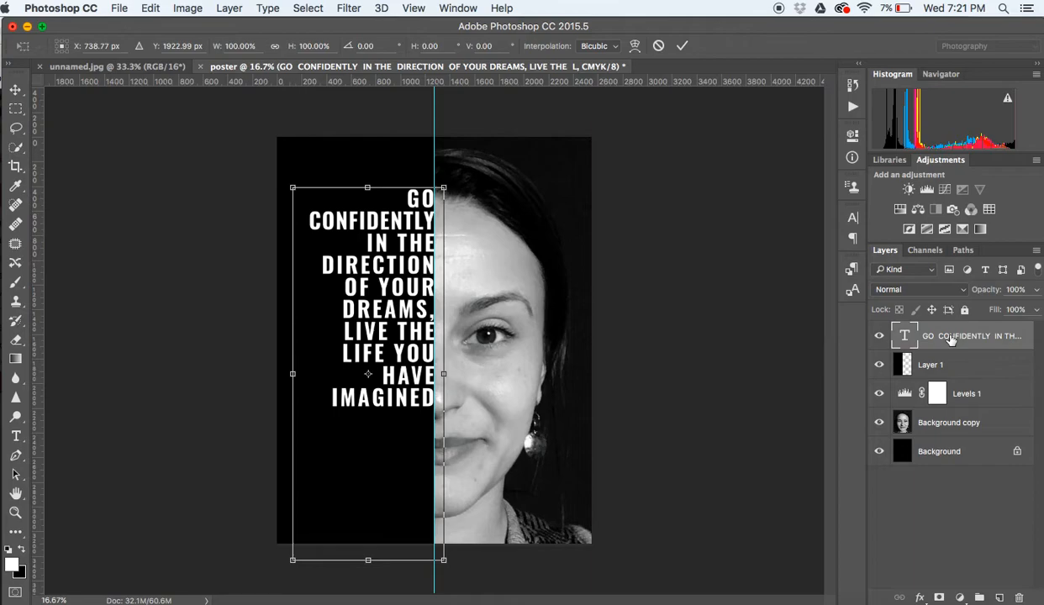
pyautogui.moveTo(292, 561); pyautogui.dragTo(270, 601)
pyautogui.moveTo(395, 286); pyautogui.dragTo(398, 290)
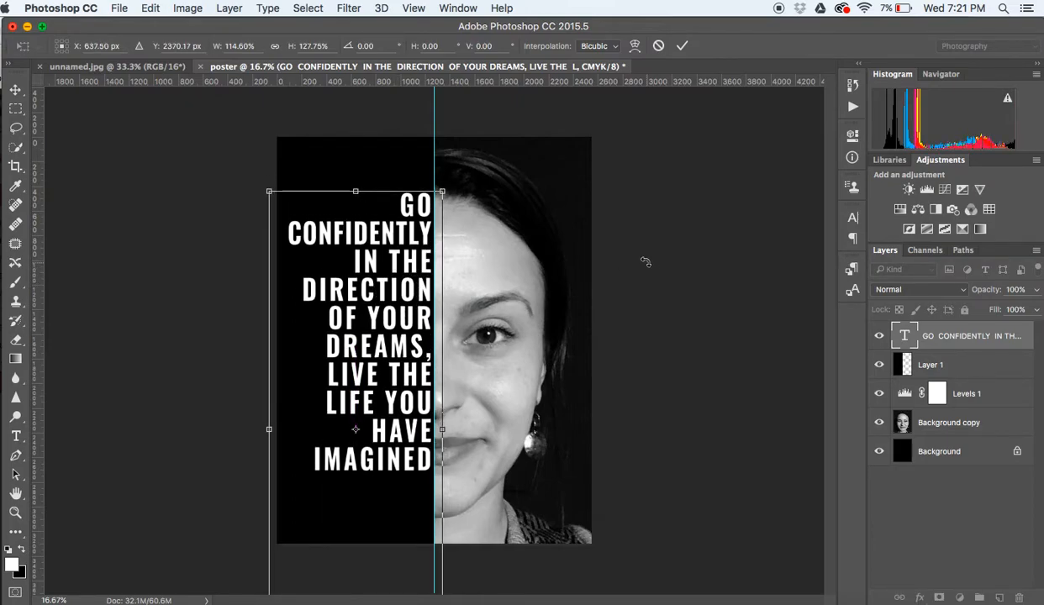
pyautogui.press('super+minus')
pyautogui.press('super+minus')
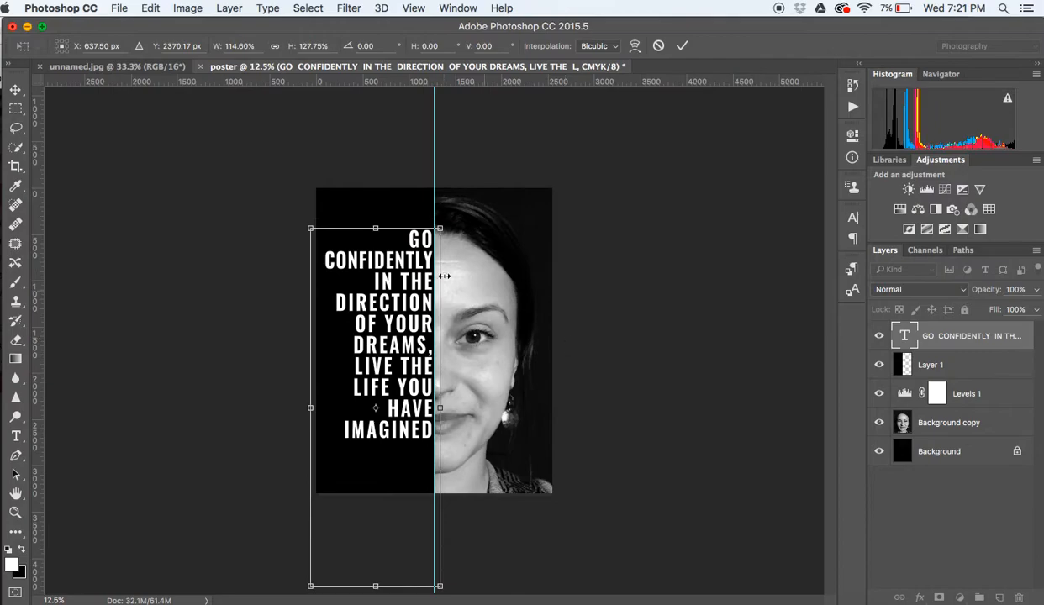
pyautogui.moveTo(375, 589); pyautogui.dragTo(376, 601)
pyautogui.moveTo(376, 229)
pyautogui.mouseDown()
pyautogui.moveTo(379, 206)
pyautogui.moveTo(376, 216)
pyautogui.mouseUp()
# Nudge the quote down about 100 px, narrow it to 109.09% width and apply the transform
pyautogui.press('Down')
pyautogui.press('Down')
pyautogui.press('Down')
pyautogui.press('Down')
pyautogui.press('Down')
pyautogui.press('Down')
pyautogui.press('Down')
pyautogui.press('Down')
pyautogui.press('Down')
pyautogui.press('Down')
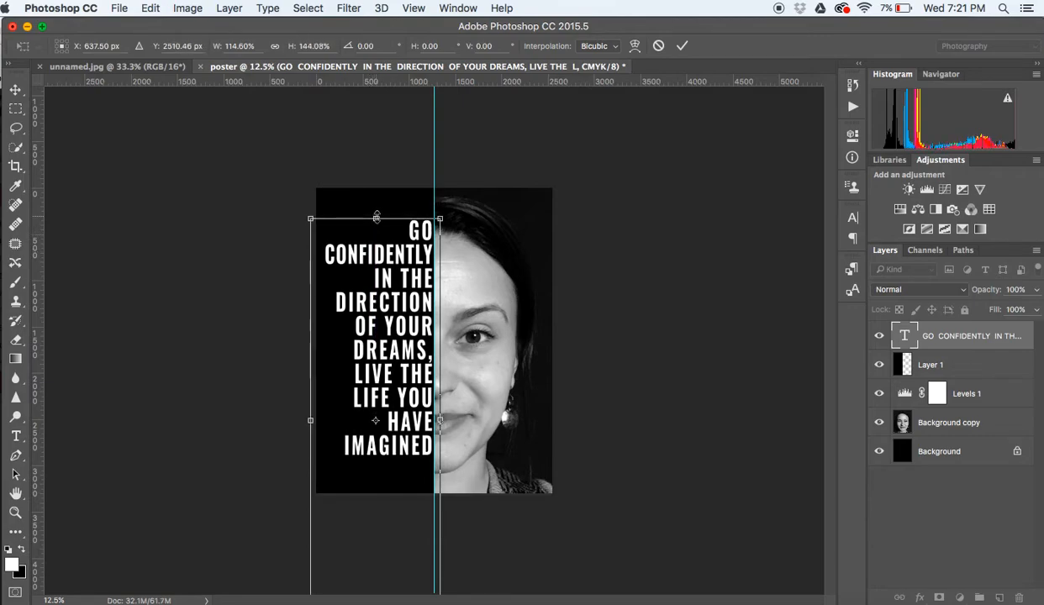
pyautogui.press('Down')
pyautogui.press('Down')
pyautogui.press('Down')
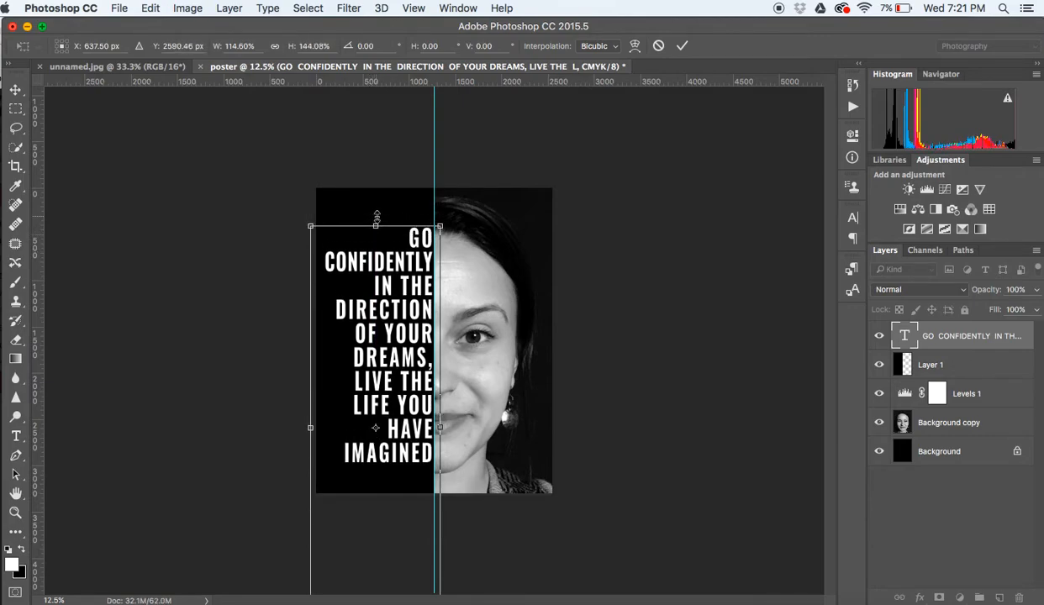
pyautogui.press('Down')
pyautogui.press('Down')
pyautogui.press('Down')
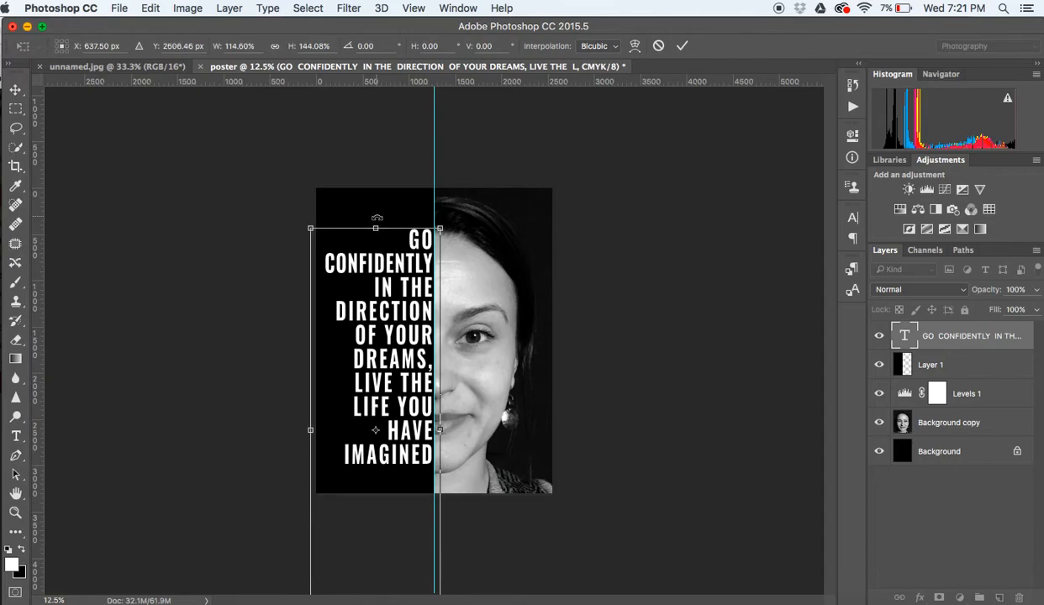
pyautogui.moveTo(311, 430); pyautogui.dragTo(318, 432)
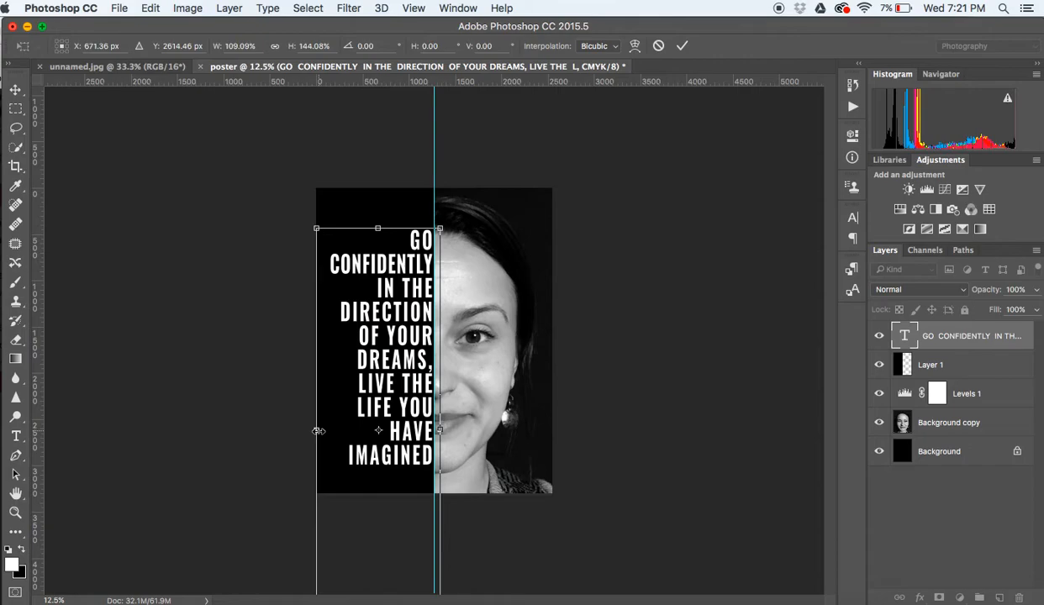
pyautogui.press('Return')
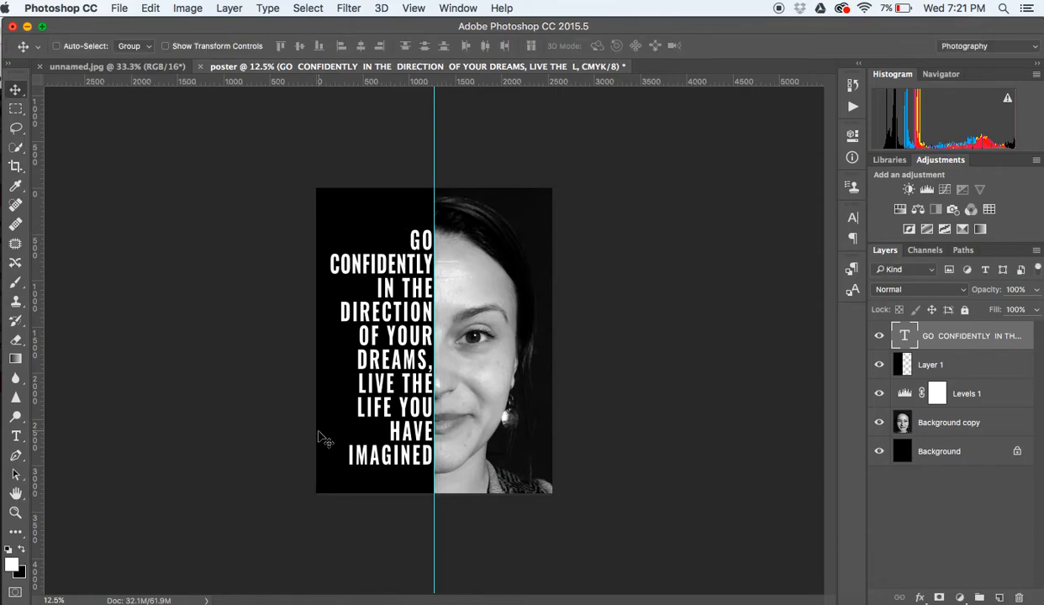
# Nudge the quote layer up until it is vertically centered on the black half
pyautogui.hotkey('shift', 'Up')
pyautogui.hotkey('shift', 'Up')
pyautogui.hotkey('shift', 'Up')
pyautogui.hotkey('shift', 'Up')
pyautogui.hotkey('shift', 'Up')
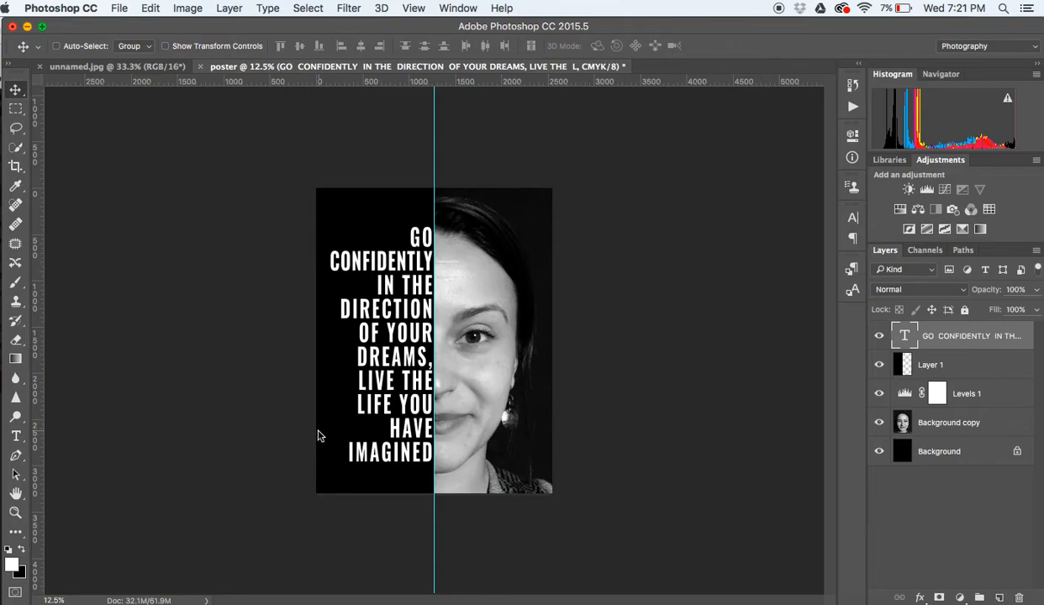
pyautogui.press('Up')
pyautogui.press('Up')
pyautogui.press('Up')
pyautogui.press('Up')
pyautogui.press('Up')
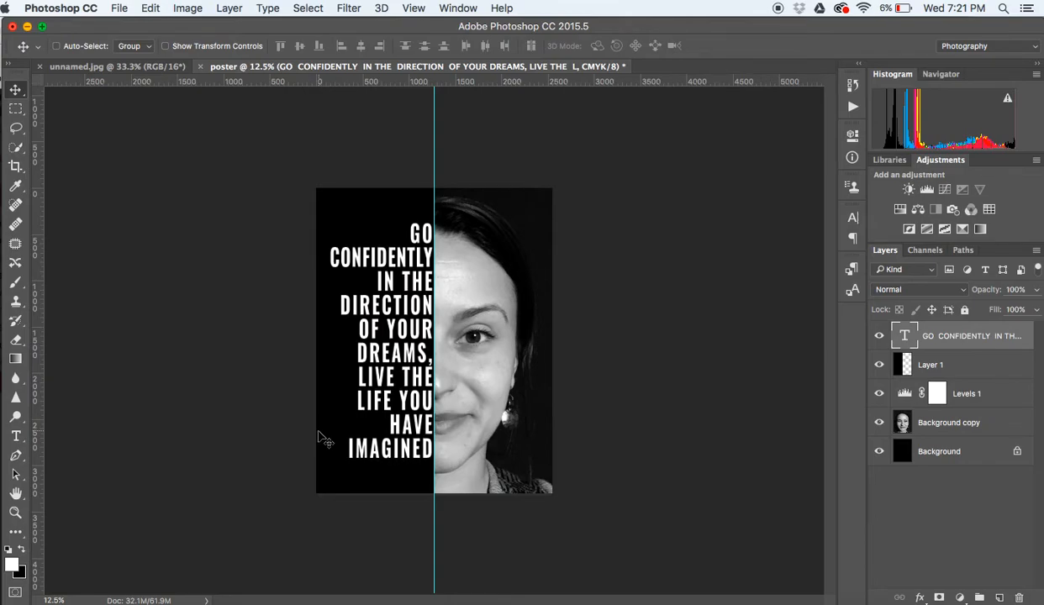
pyautogui.hotkey('shift', 'Up')
pyautogui.hotkey('shift', 'Up')
pyautogui.hotkey('shift', 'Up')
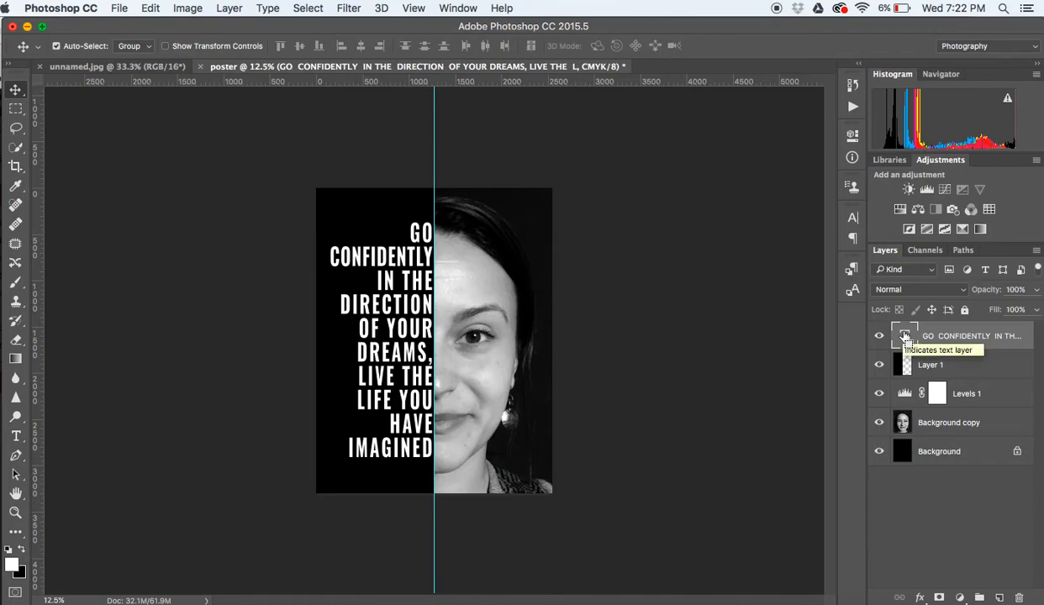
# Load the quote text layer's letter shapes as a selection and hide the text layer
pyautogui.keyDown('super'); pyautogui.click(905, 336); pyautogui.keyUp('super')
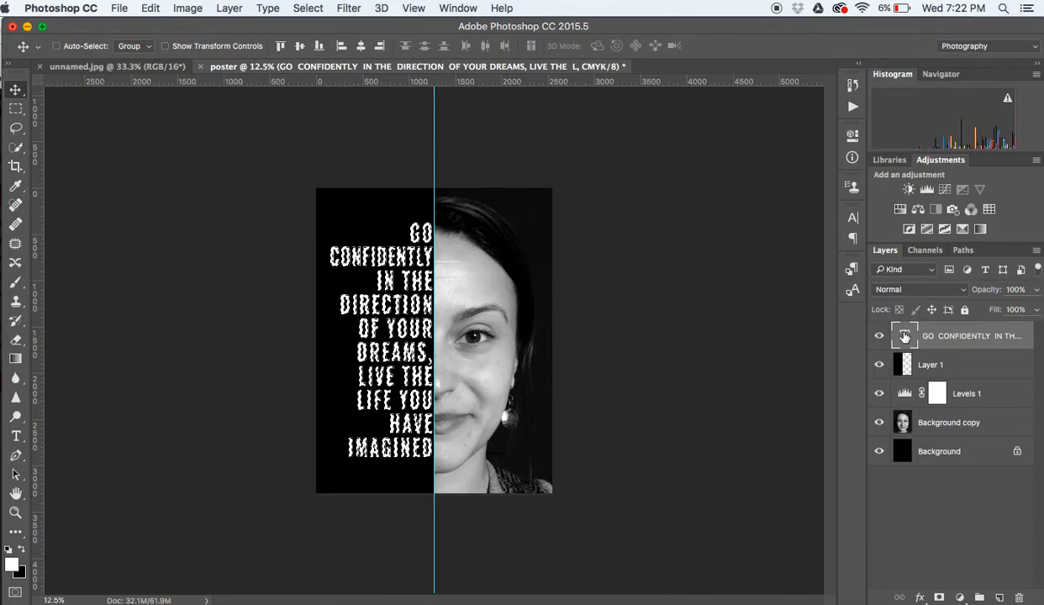
pyautogui.press('super+equal')
pyautogui.press('super+equal')
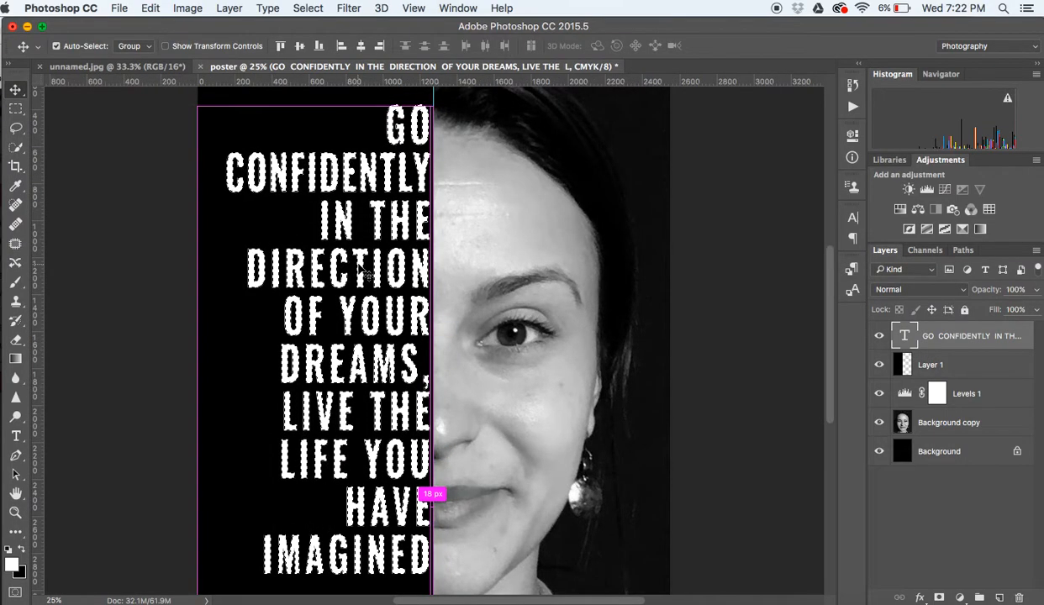
pyautogui.press('super+minus')
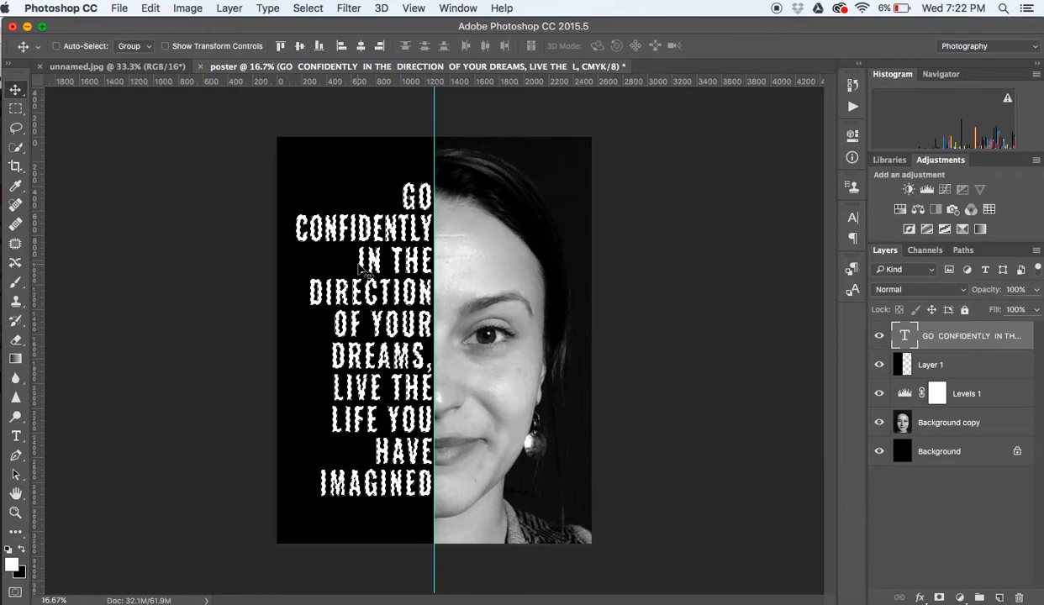
pyautogui.click(879, 336)
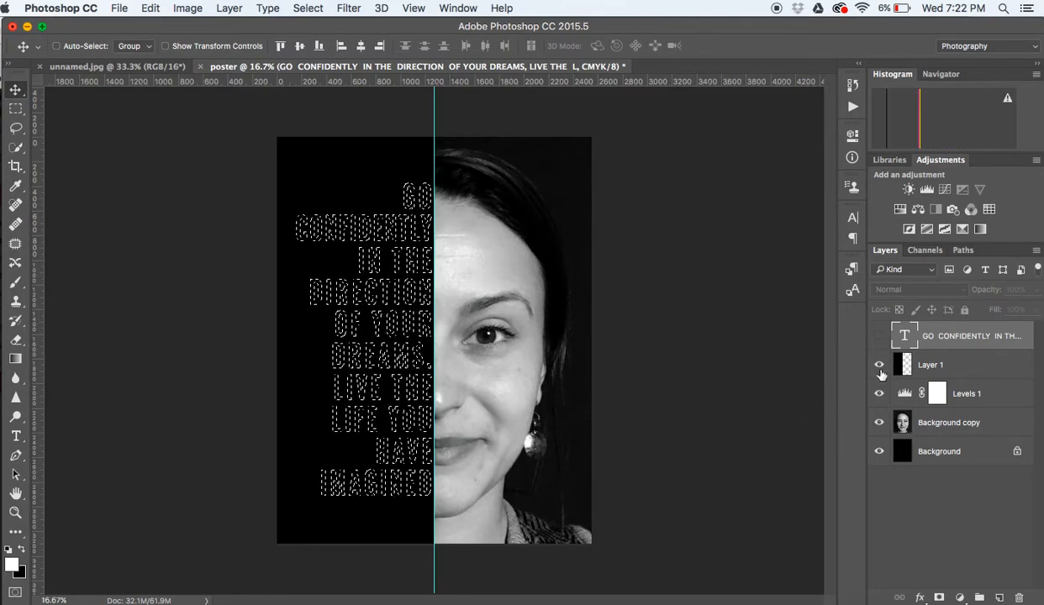
# Delete the selected letter shapes from the black half on Layer 1 and deselect
pyautogui.click(936, 365)
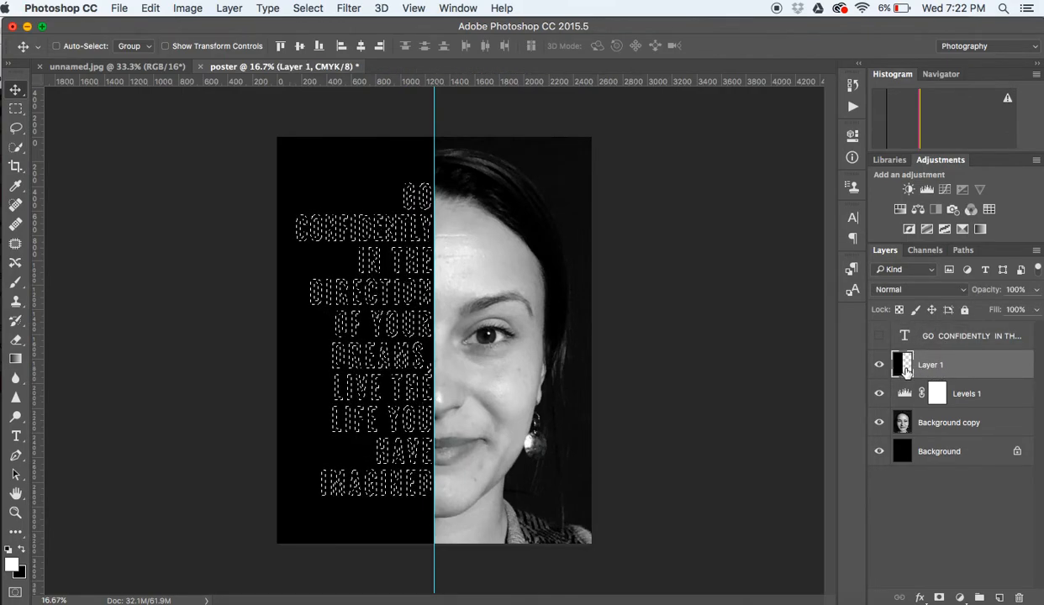
pyautogui.press('Delete')
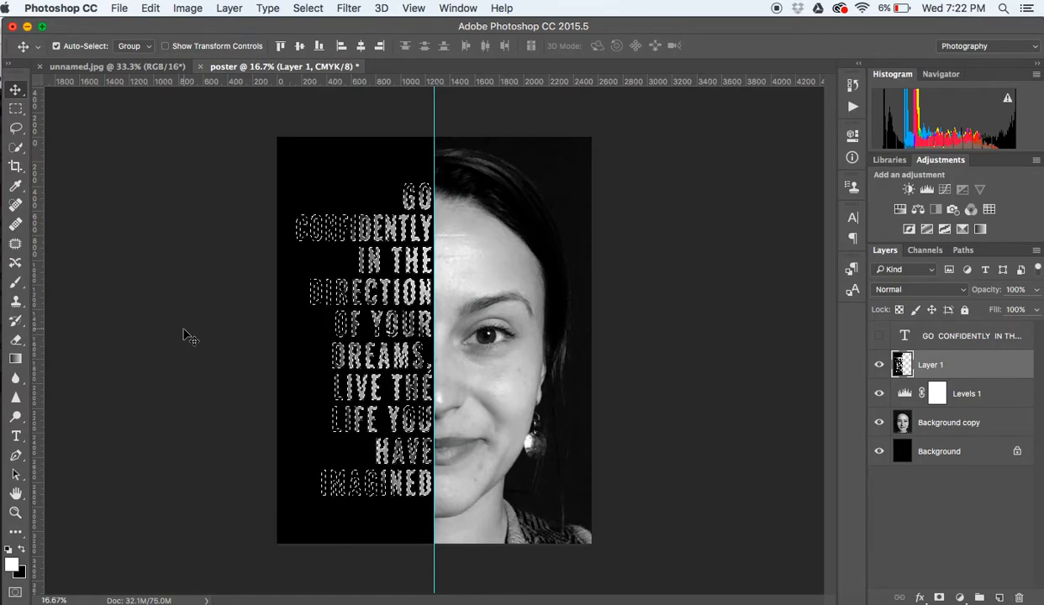
pyautogui.press('super+d')
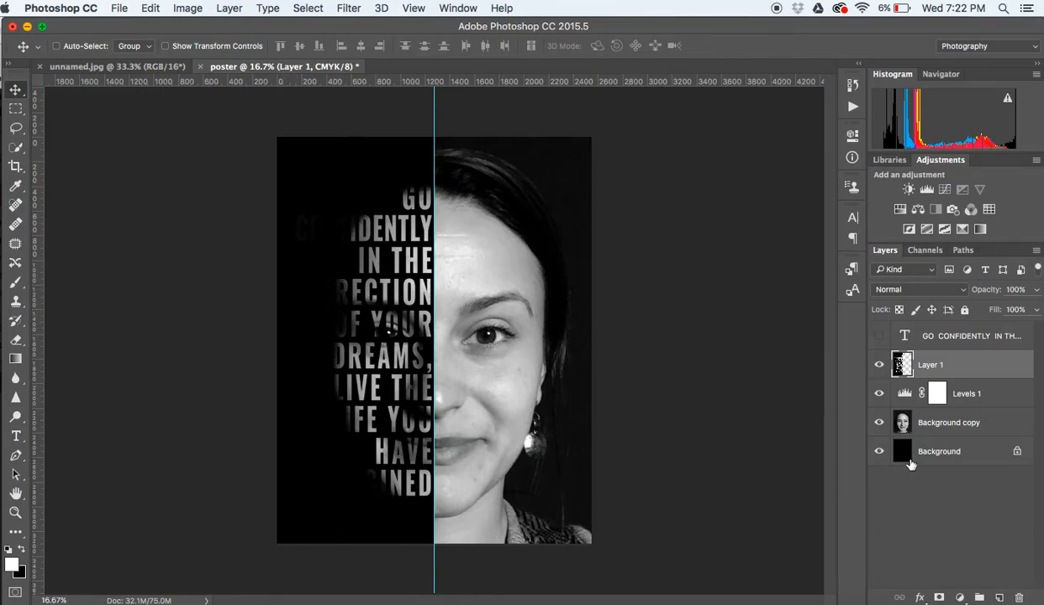
# Set up the Brush for the Background copy layer with Color Dodge mode, 89 px size and 35% opacity
pyautogui.click(947, 424)
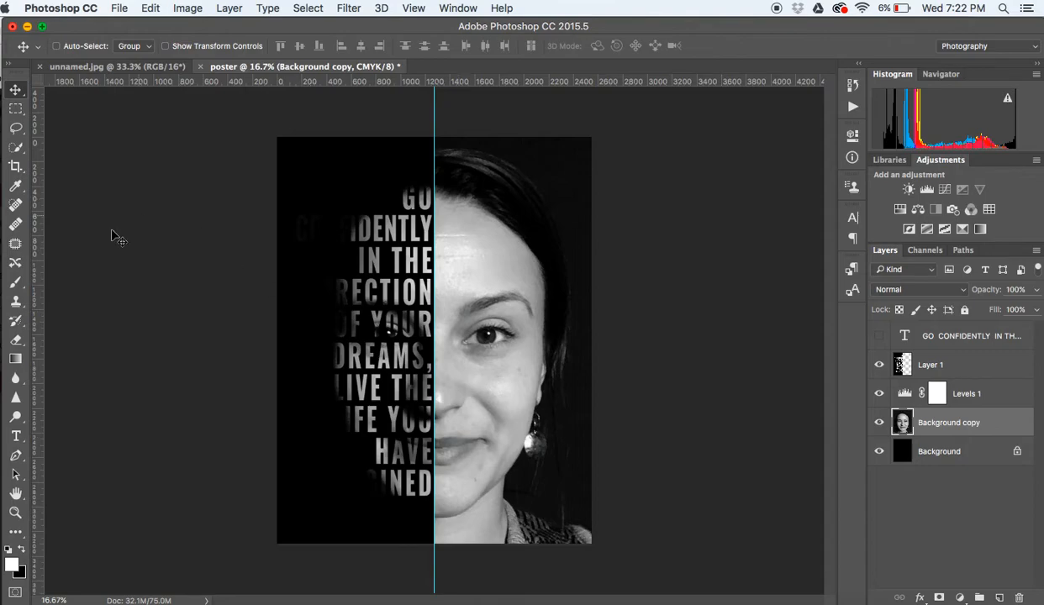
pyautogui.click(16, 284)
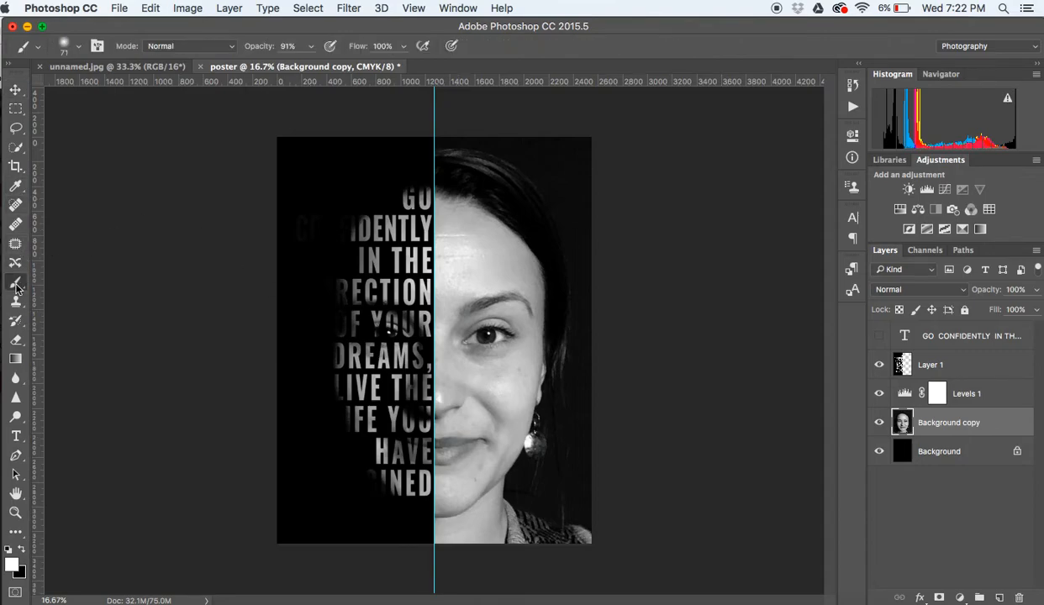
pyautogui.click(160, 51)
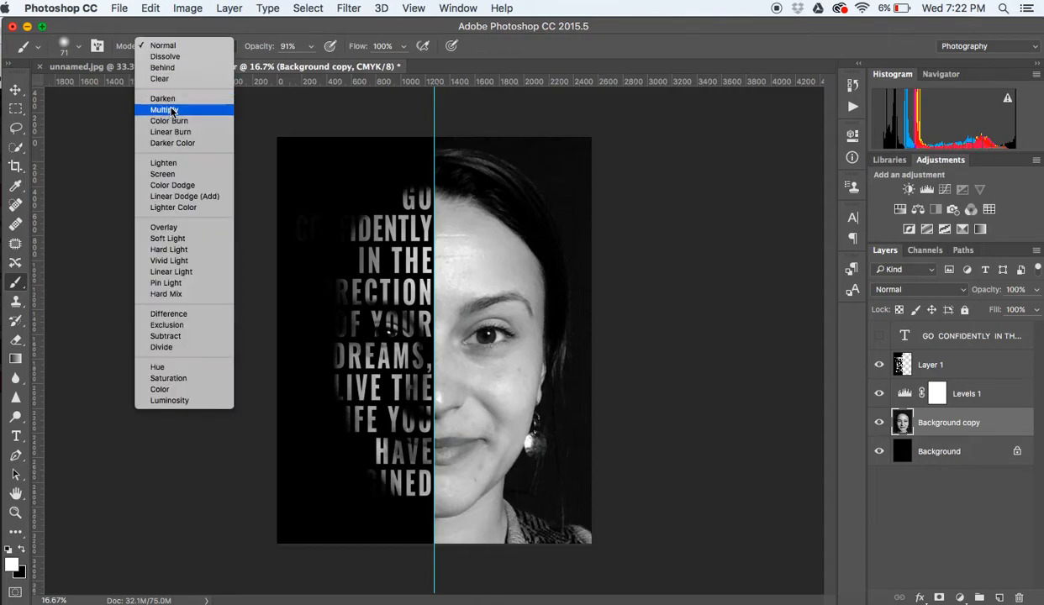
pyautogui.click(177, 184)
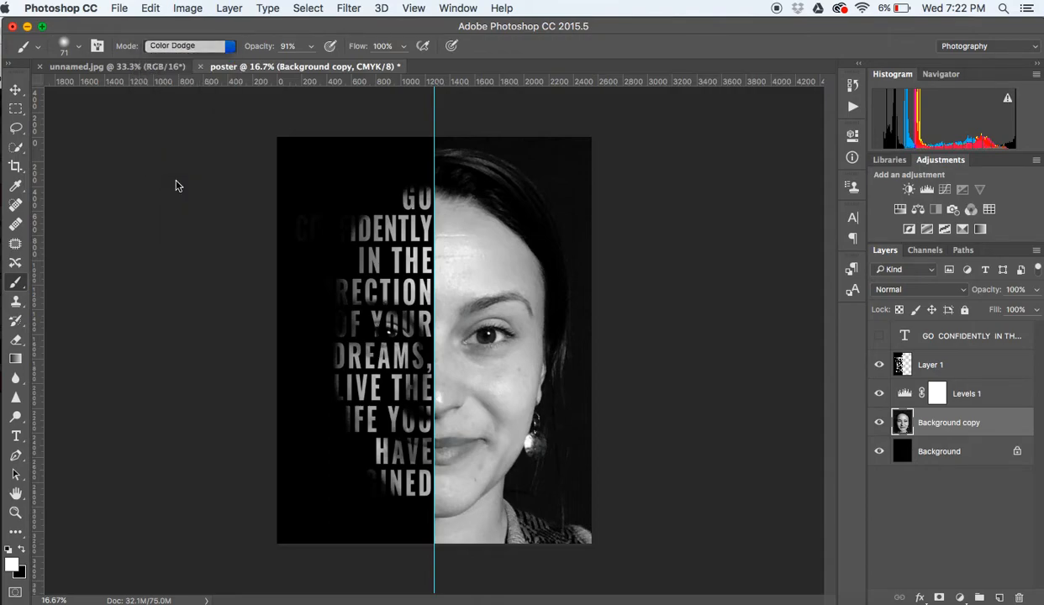
pyautogui.click(77, 46)
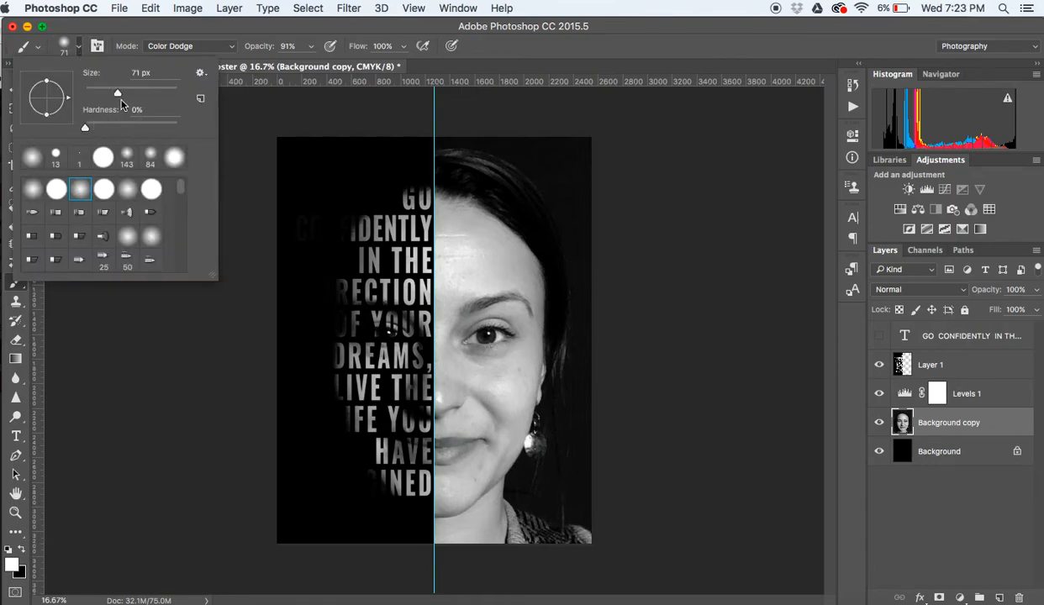
pyautogui.moveTo(116, 92); pyautogui.dragTo(126, 94)
pyautogui.click(213, 35)
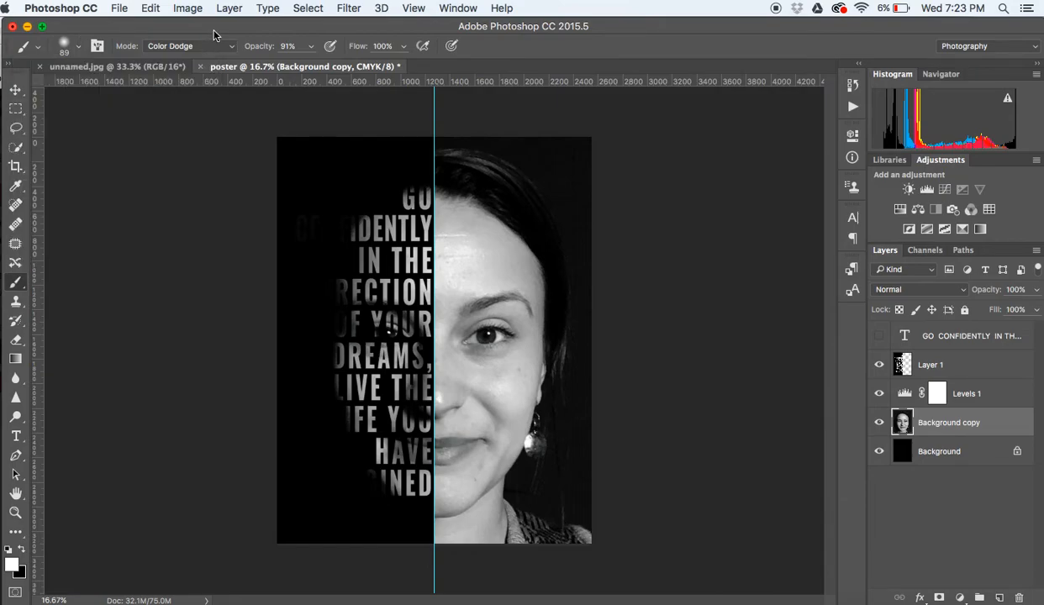
pyautogui.click(310, 46)
pyautogui.moveTo(280, 64); pyautogui.dragTo(271, 64)
pyautogui.click(288, 32)
# Brush white over the dark outer letters of the quote, from CONFIDENTLY down to IMAGINED, and dismiss the low battery notification
pyautogui.moveTo(301, 217)
pyautogui.mouseDown()
pyautogui.moveTo(329, 239)
pyautogui.moveTo(345, 225)
pyautogui.moveTo(310, 214)
pyautogui.moveTo(323, 215)
pyautogui.moveTo(314, 271)
pyautogui.moveTo(332, 253)
pyautogui.moveTo(312, 275)
pyautogui.moveTo(319, 287)
pyautogui.moveTo(303, 275)
pyautogui.moveTo(317, 279)
pyautogui.moveTo(312, 294)
pyautogui.moveTo(334, 298)
pyautogui.moveTo(324, 325)
pyautogui.moveTo(339, 336)
pyautogui.moveTo(321, 361)
pyautogui.moveTo(337, 394)
pyautogui.moveTo(322, 432)
pyautogui.moveTo(337, 435)
pyautogui.moveTo(339, 480)
pyautogui.moveTo(354, 497)
pyautogui.moveTo(353, 465)
pyautogui.moveTo(319, 467)
pyautogui.moveTo(326, 489)
pyautogui.moveTo(339, 473)
pyautogui.moveTo(358, 478)
pyautogui.moveTo(359, 498)
pyautogui.moveTo(328, 496)
pyautogui.moveTo(344, 476)
pyautogui.moveTo(320, 473)
pyautogui.moveTo(347, 478)
pyautogui.moveTo(361, 501)
pyautogui.mouseUp()
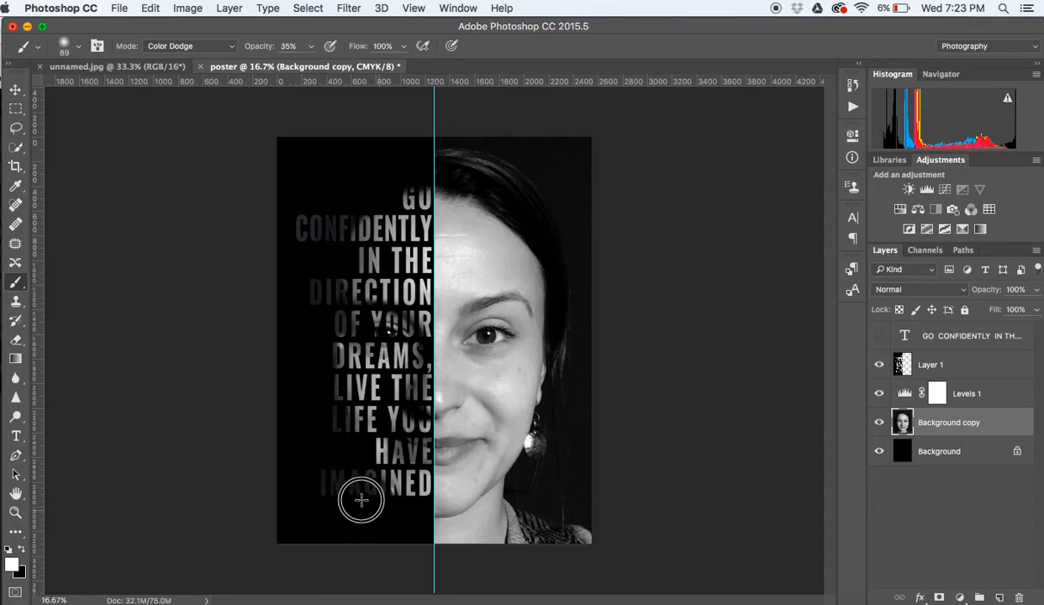
pyautogui.moveTo(316, 284); pyautogui.dragTo(308, 265)
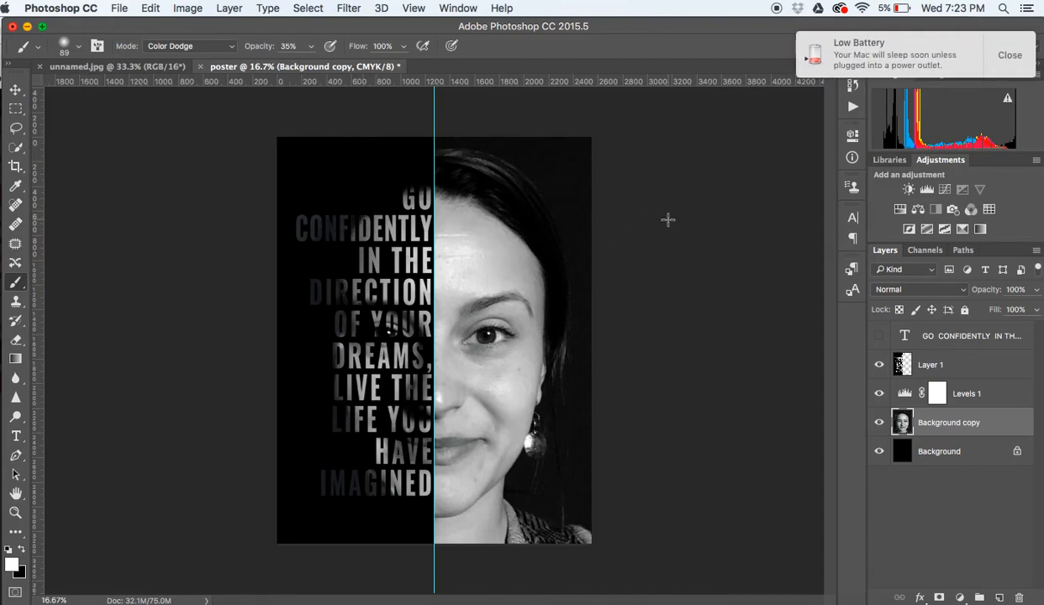
pyautogui.click(1009, 55)
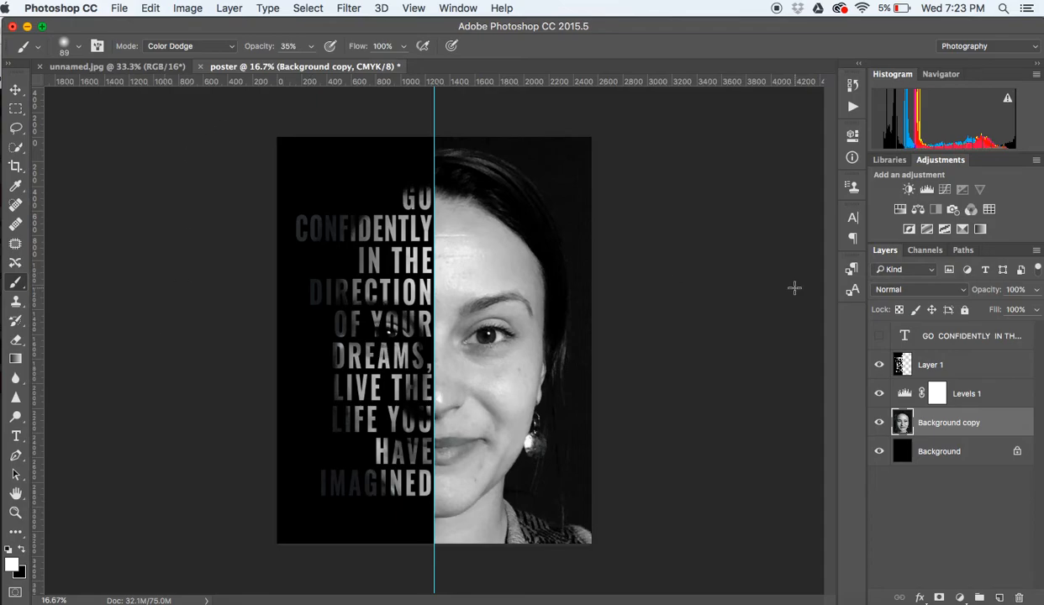
# Deselect all layers and switch the workspace from Photography to Essentials
pyautogui.click(969, 503)
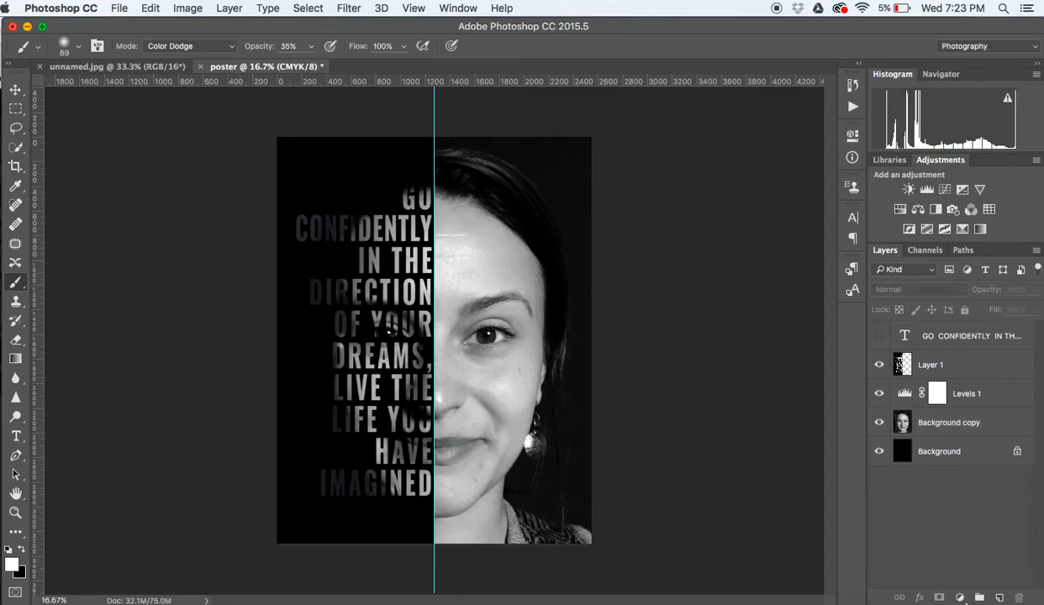
pyautogui.click(966, 46)
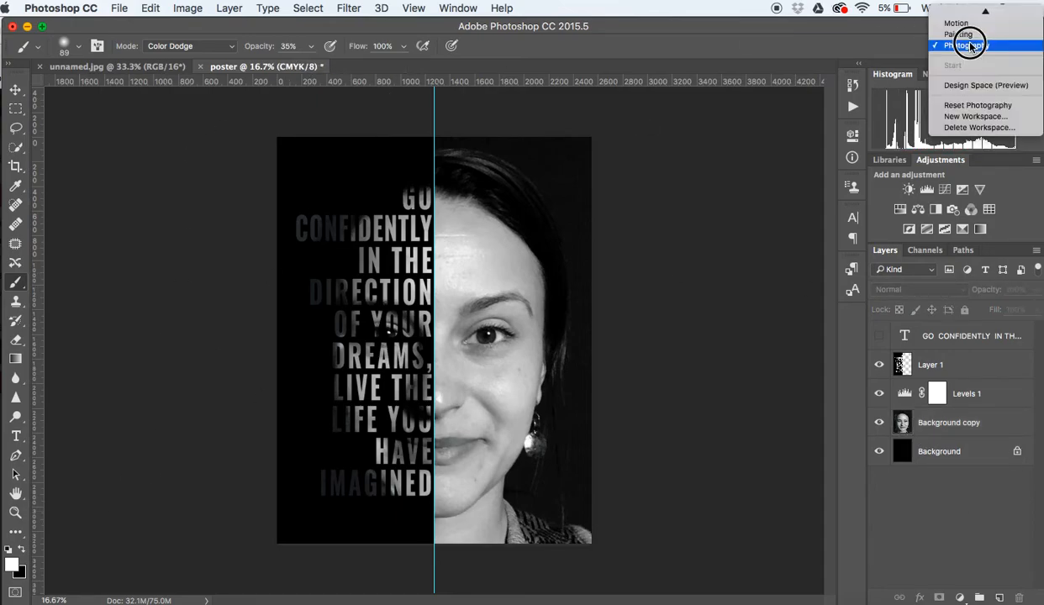
pyautogui.click(968, 14)
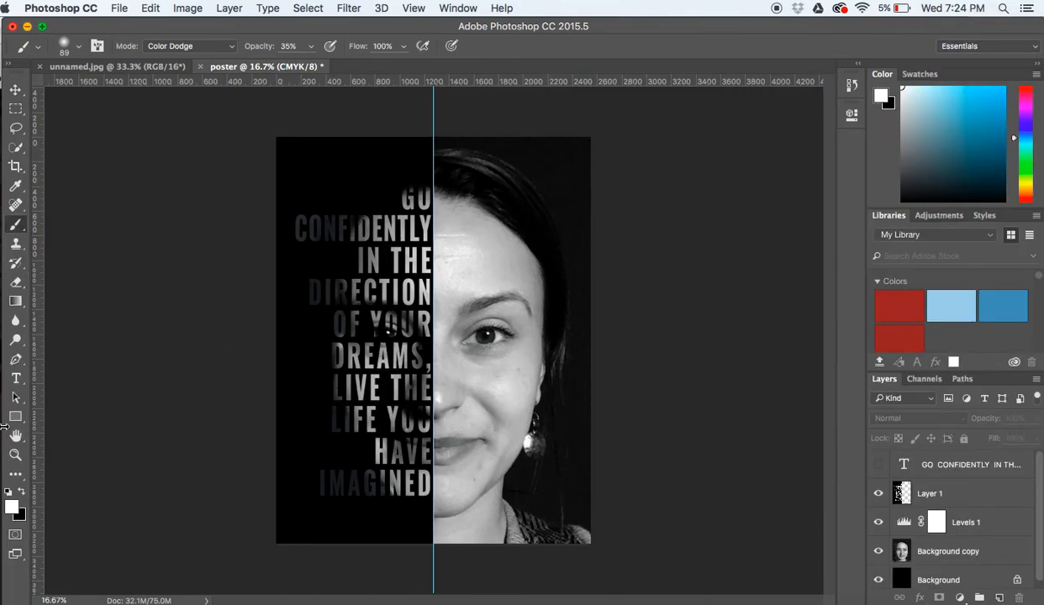
# Draw a rectangle shape about 2380 by 3164 px just inside the poster's edges
pyautogui.click(15, 417)
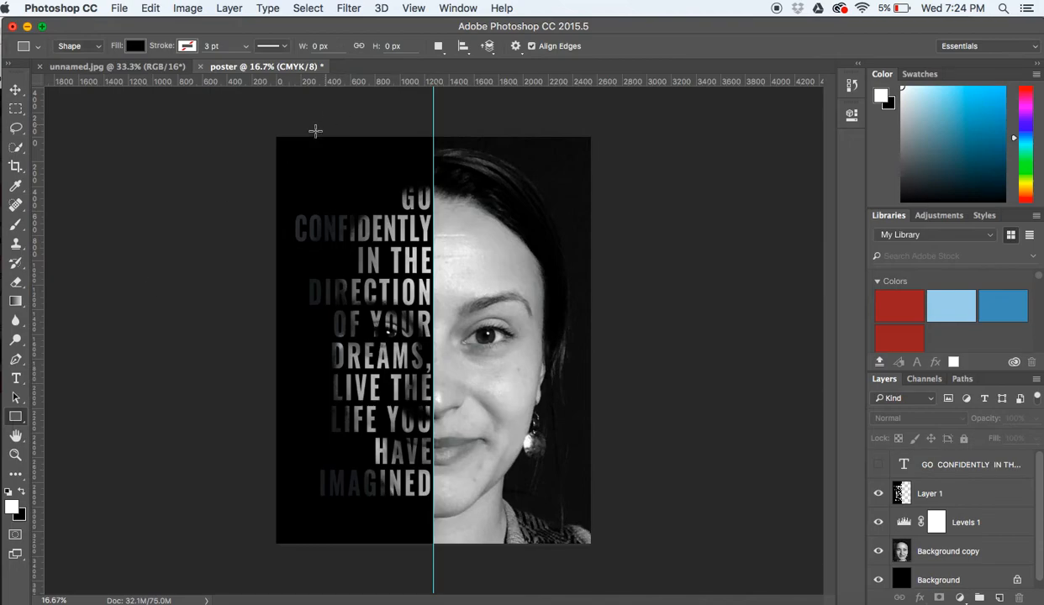
pyautogui.moveTo(286, 146); pyautogui.dragTo(579, 535)
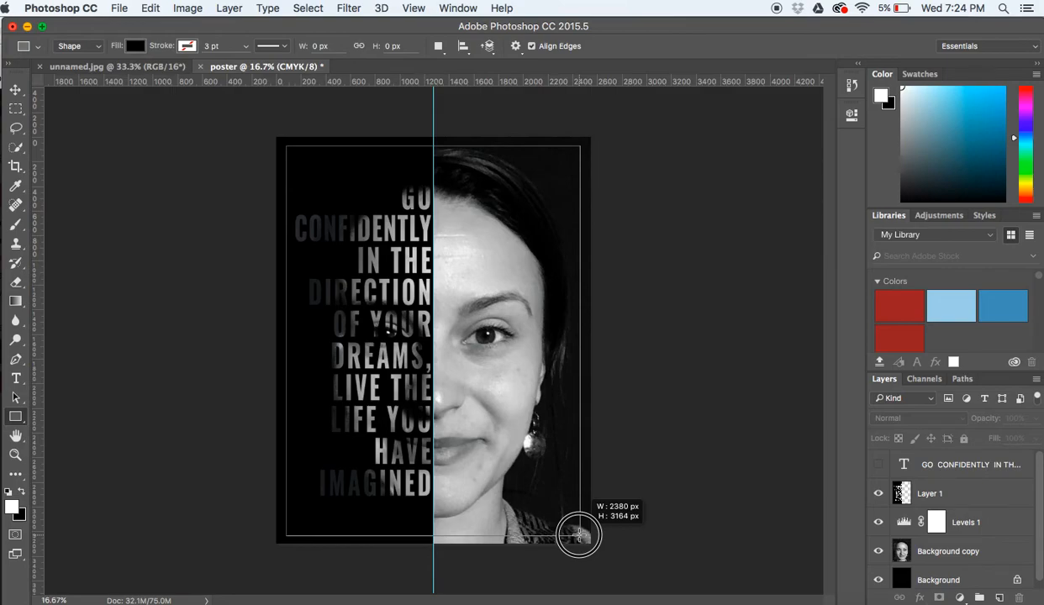
pyautogui.moveTo(579, 535); pyautogui.dragTo(579, 535)
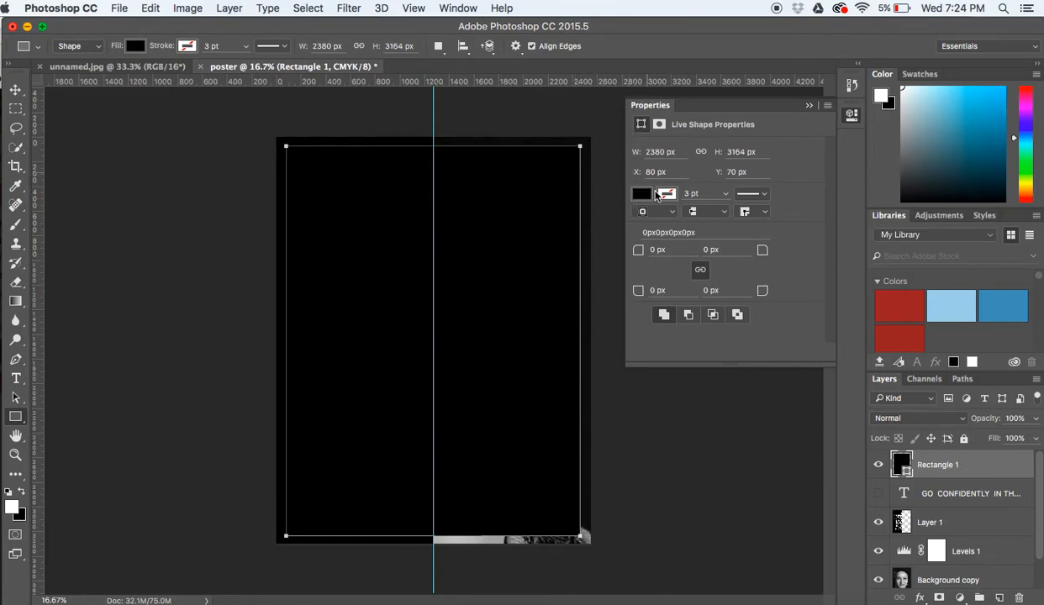
# Remove the rectangle's fill and give it a white stroke
pyautogui.click(642, 194)
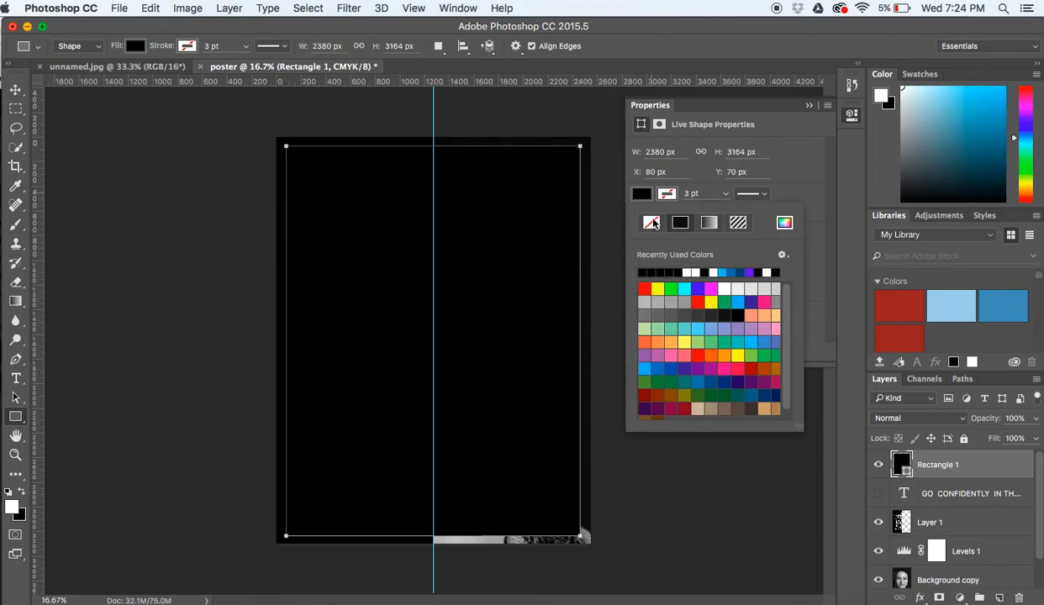
pyautogui.click(653, 223)
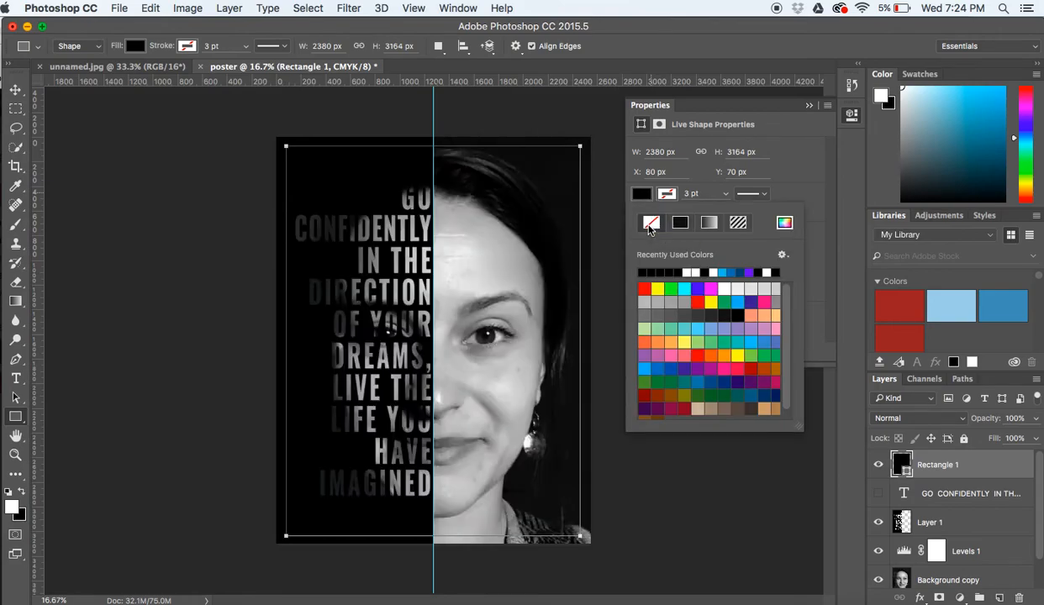
pyautogui.click(667, 195)
pyautogui.click(693, 271)
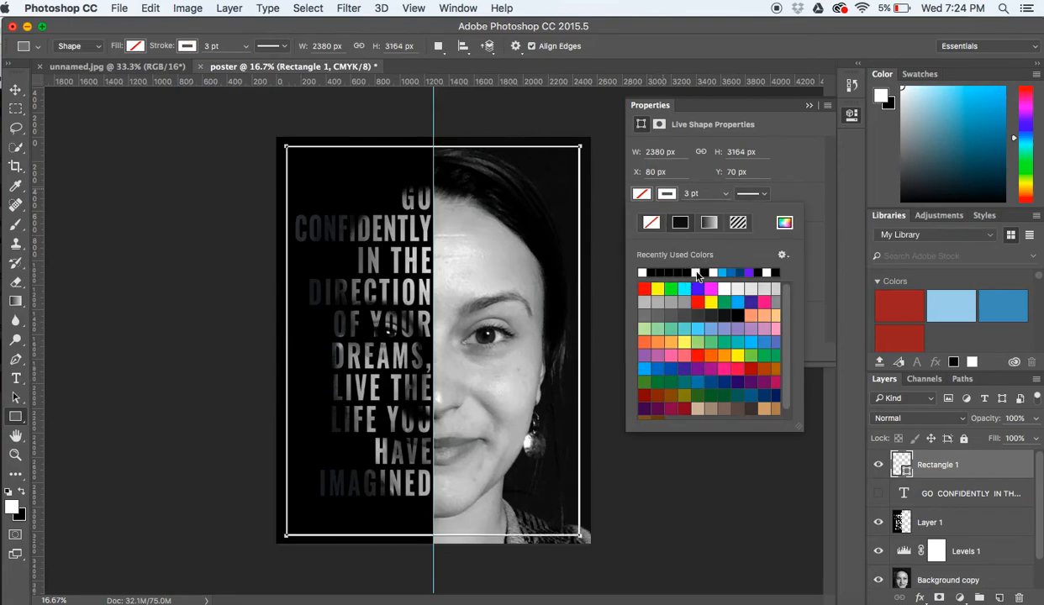
# Set the rectangle's stroke width to 2 pt and close its shape properties
pyautogui.click(703, 196)
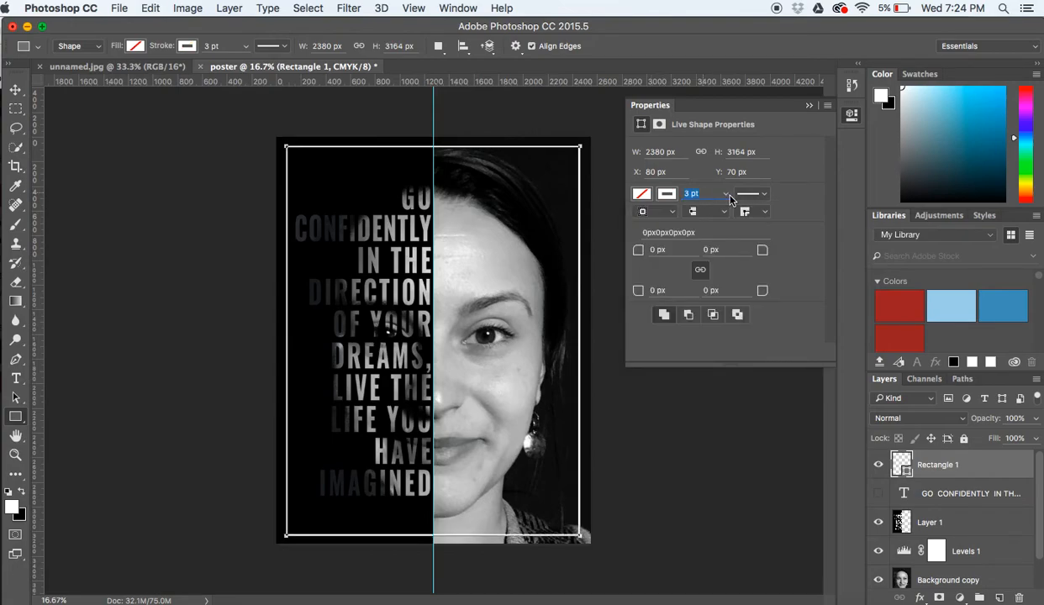
pyautogui.click(726, 196)
pyautogui.moveTo(722, 212); pyautogui.dragTo(719, 212)
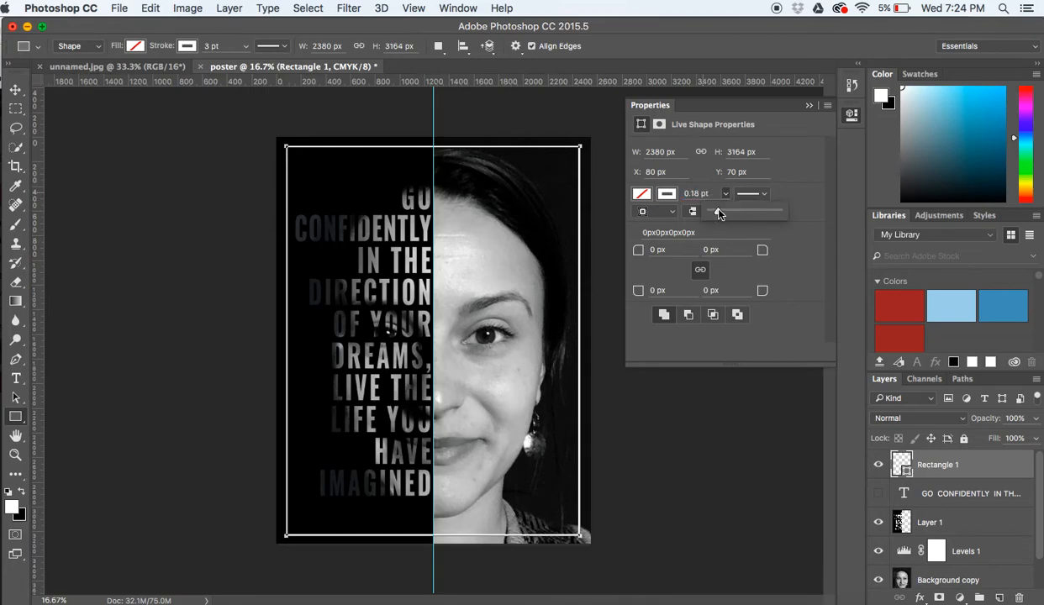
pyautogui.click(695, 193)
pyautogui.write('2')
pyautogui.click(760, 276)
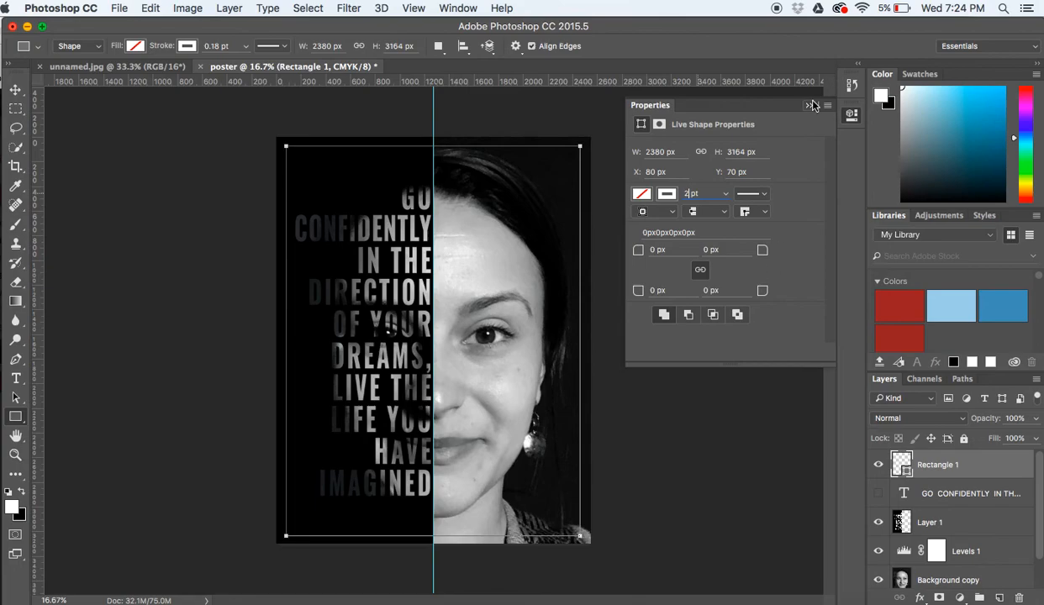
pyautogui.click(810, 105)
pyautogui.press('Return')
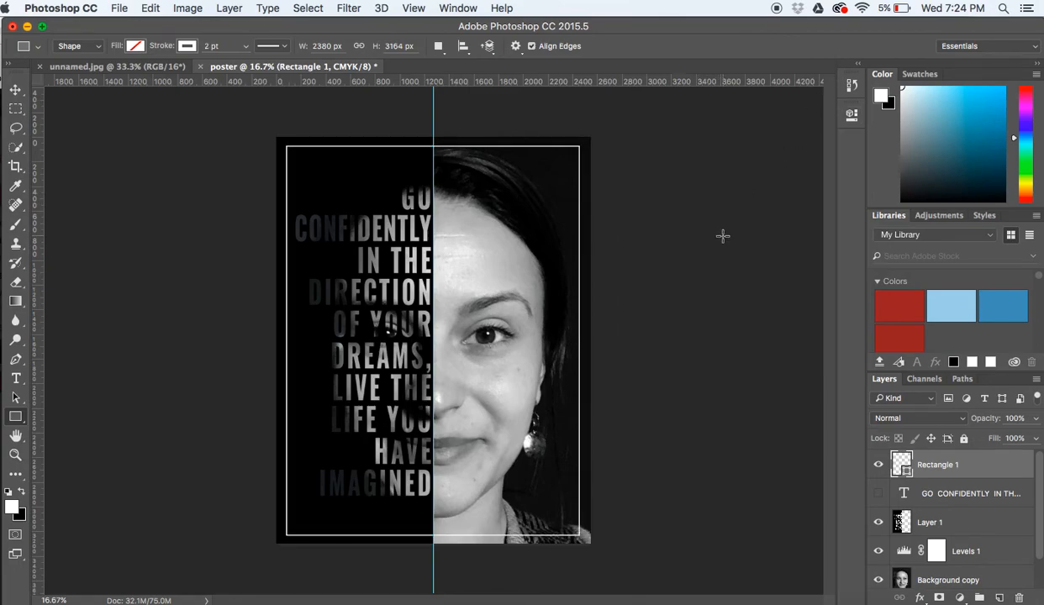
# Lower the opacity of the Rectangle 1 layer to 42%
pyautogui.click(1036, 420)
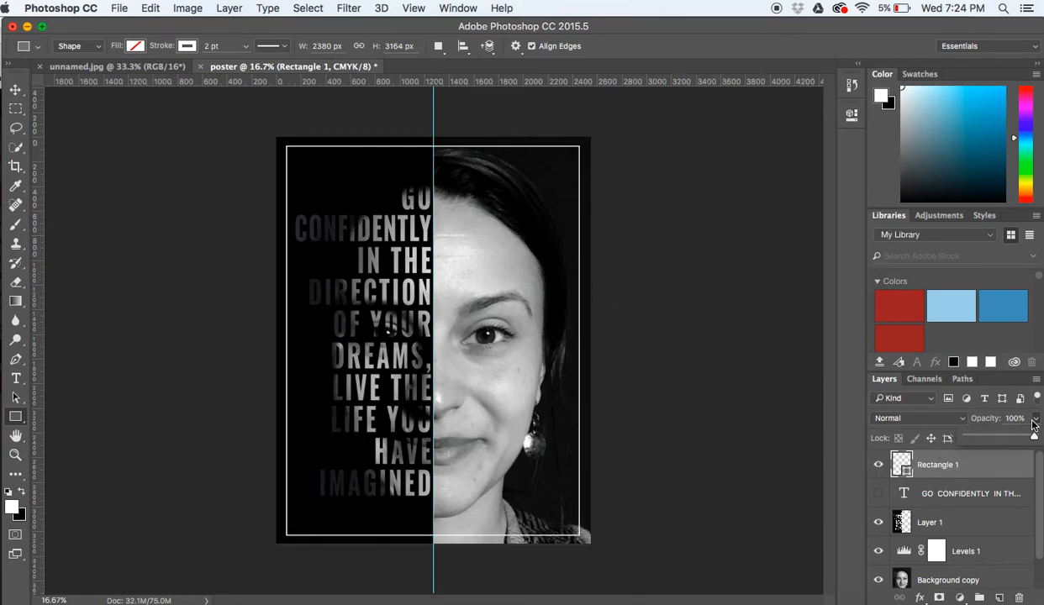
pyautogui.moveTo(1011, 435); pyautogui.dragTo(1002, 438)
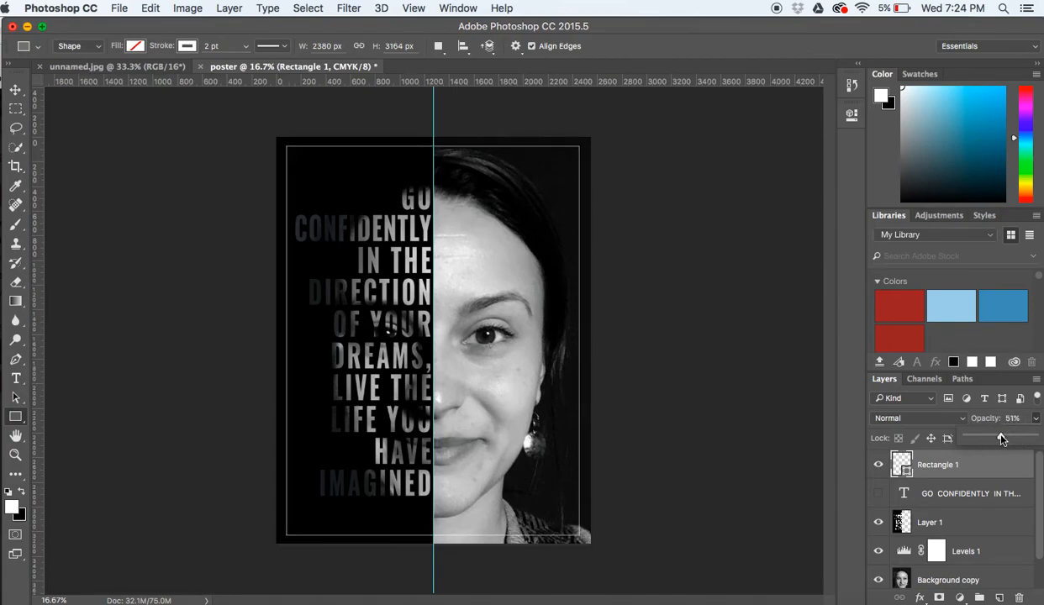
pyautogui.moveTo(1000, 439); pyautogui.dragTo(996, 438)
pyautogui.click(997, 478)
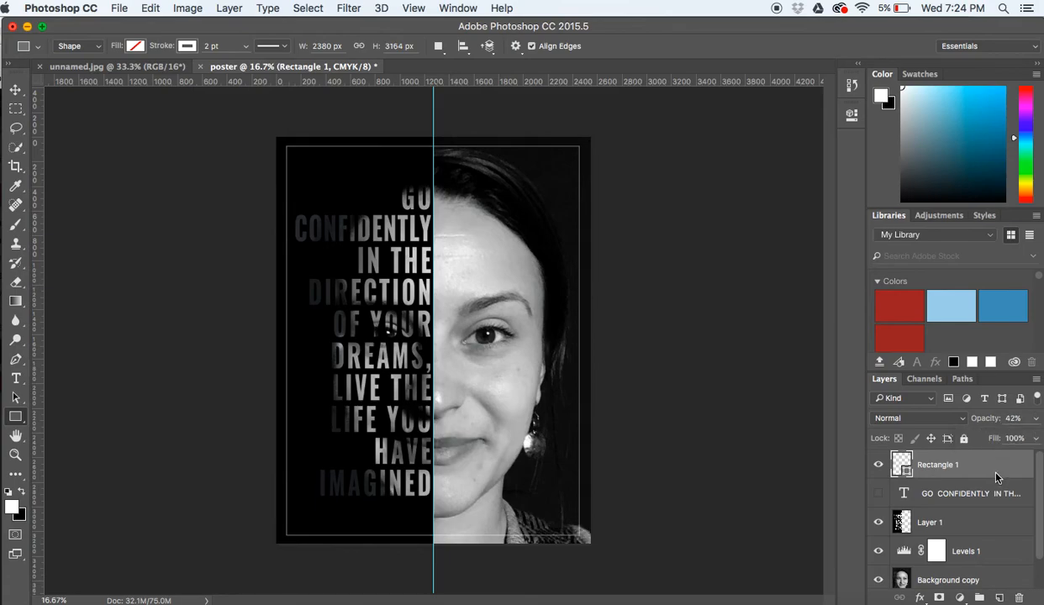
# Add a white Outer Glow to the Rectangle 1 layer with opacity 41% and spread 5%
pyautogui.doubleClick(981, 473)
pyautogui.moveTo(798, 245); pyautogui.dragTo(837, 59)
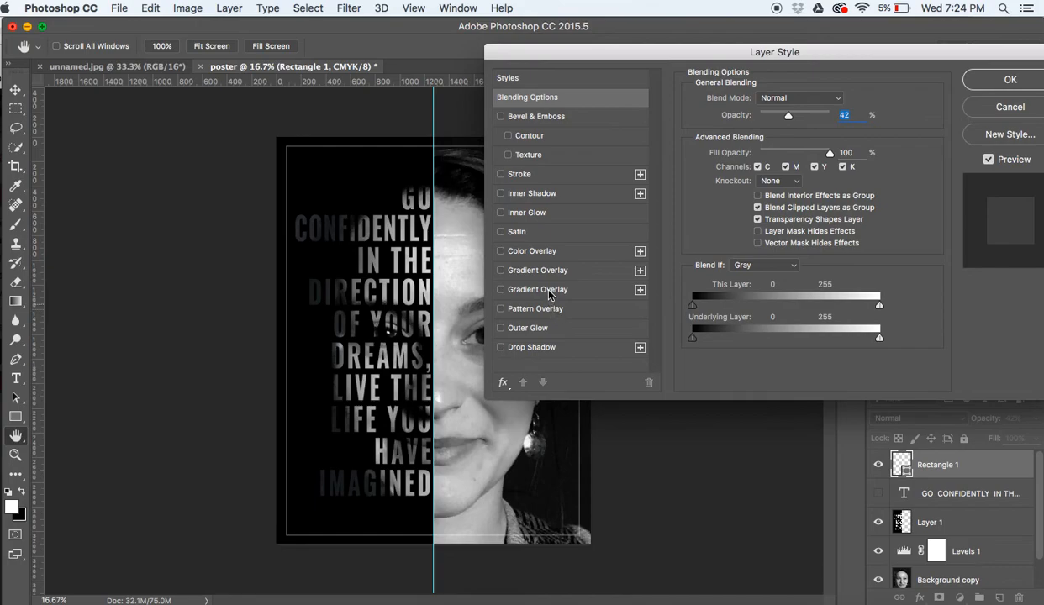
pyautogui.click(536, 327)
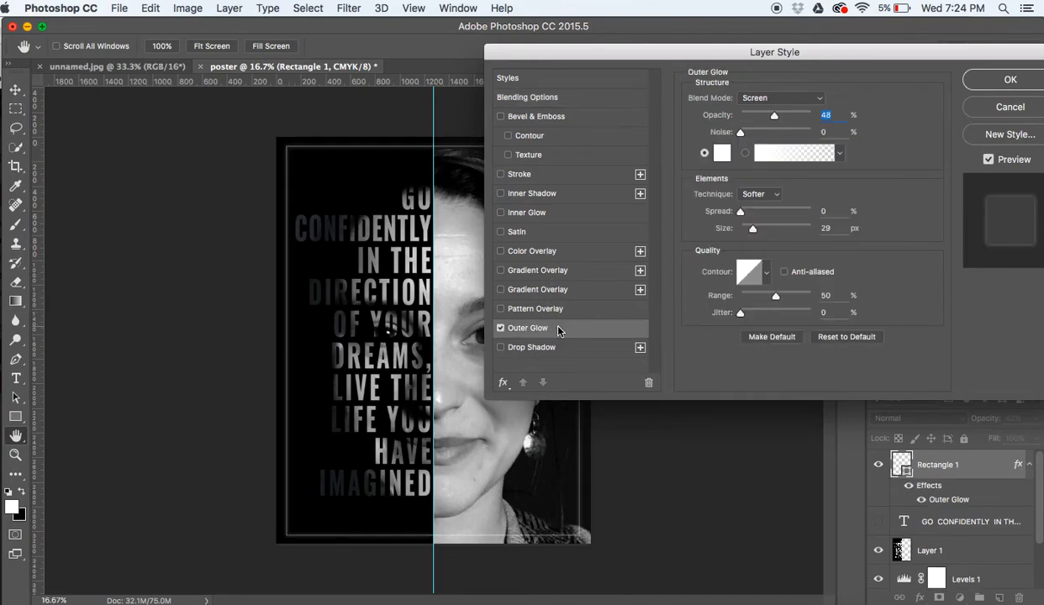
pyautogui.moveTo(738, 52); pyautogui.dragTo(546, 265)
pyautogui.moveTo(578, 328)
pyautogui.mouseDown()
pyautogui.moveTo(589, 327)
pyautogui.moveTo(577, 328)
pyautogui.mouseUp()
pyautogui.moveTo(549, 424); pyautogui.dragTo(552, 425)
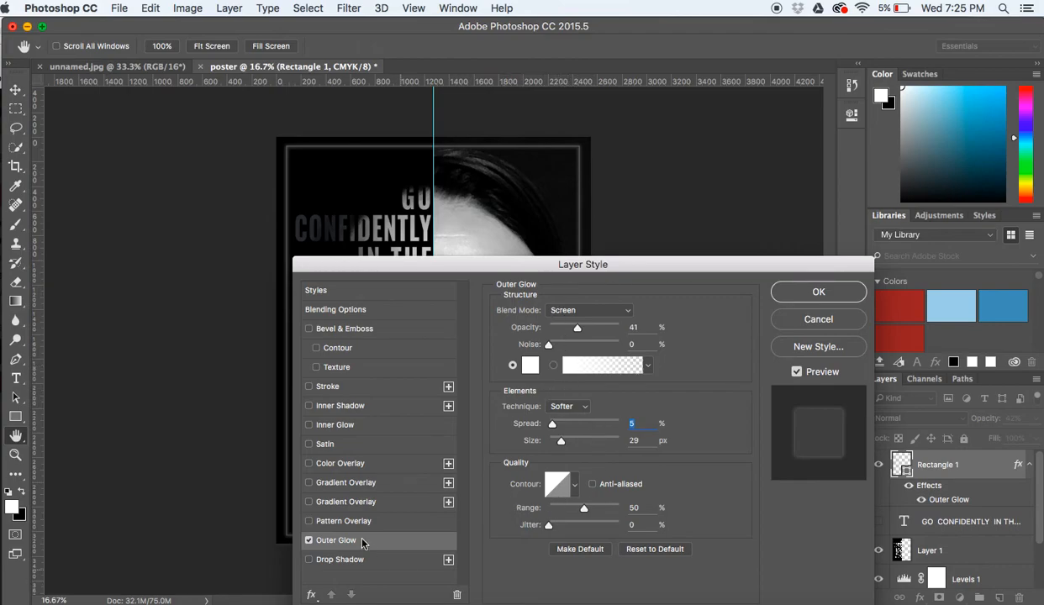
pyautogui.click(818, 294)
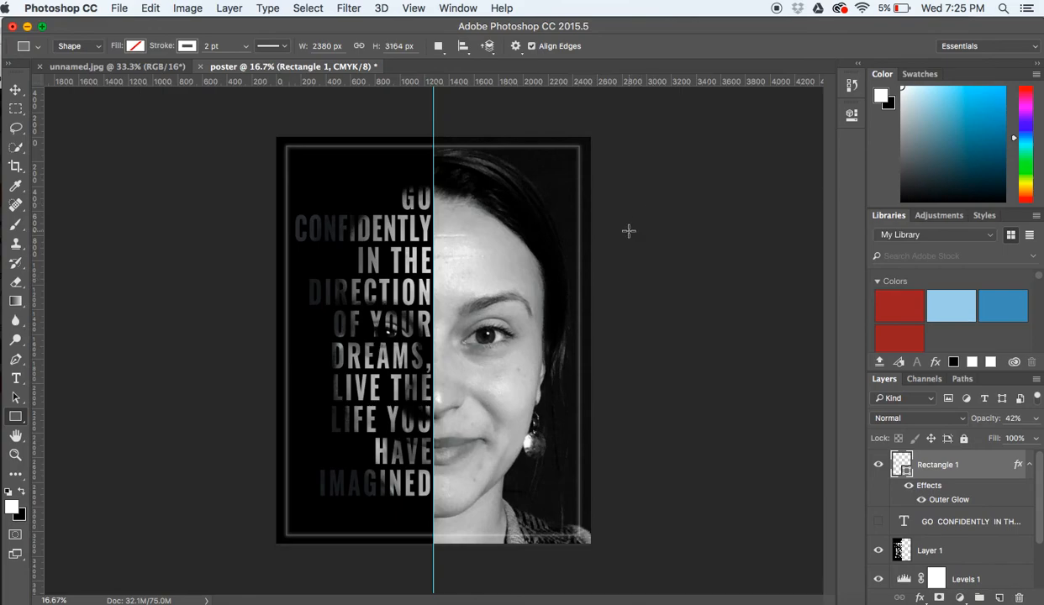
# Stretch the frame rectangle's right edge slightly outward to a width of 100.55% and apply the transform
pyautogui.hotkey('ctrl', 't')
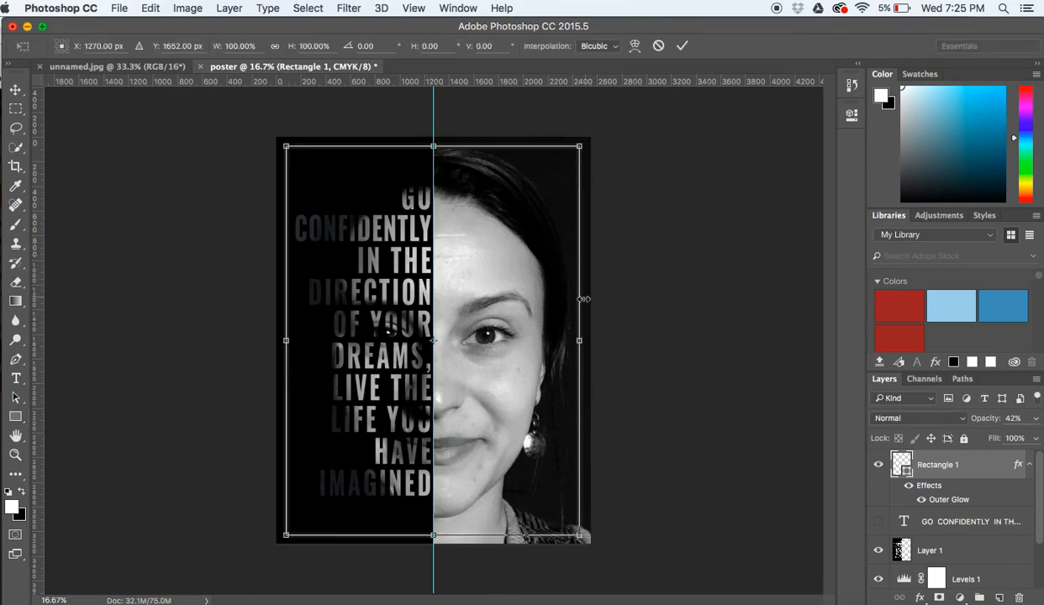
pyautogui.click(580, 338)
pyautogui.moveTo(580, 338); pyautogui.dragTo(580, 340)
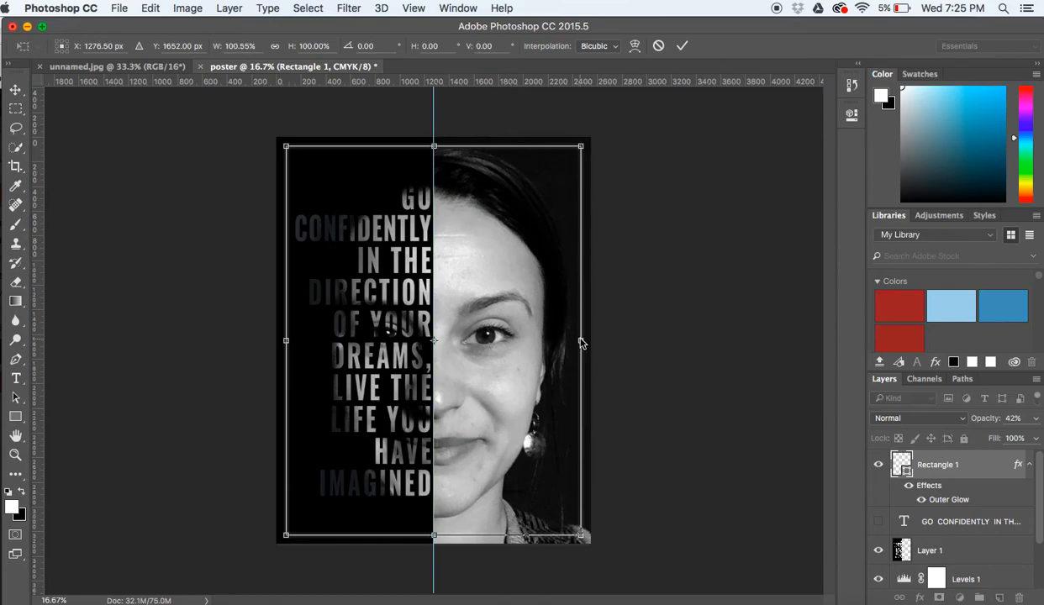
pyautogui.press('super+plus')
pyautogui.press('super+plus')
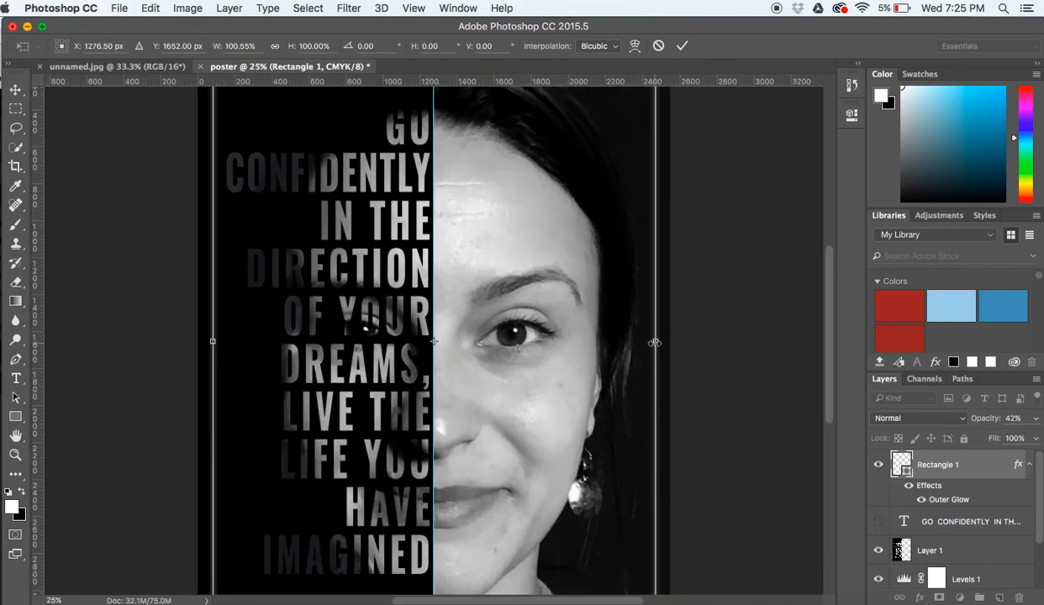
pyautogui.press('Return')
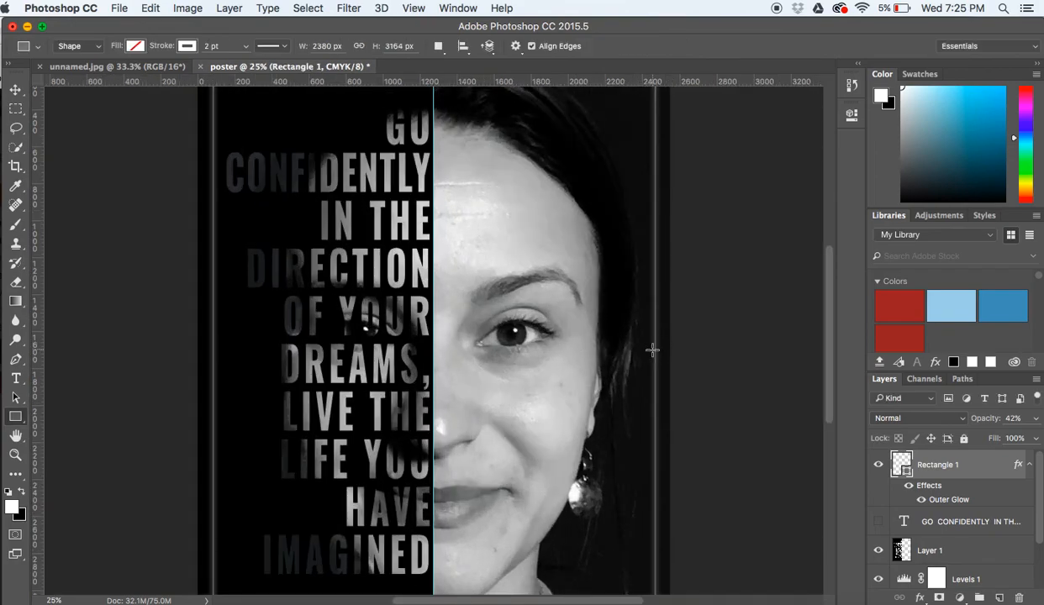
pyautogui.press('super+minus')
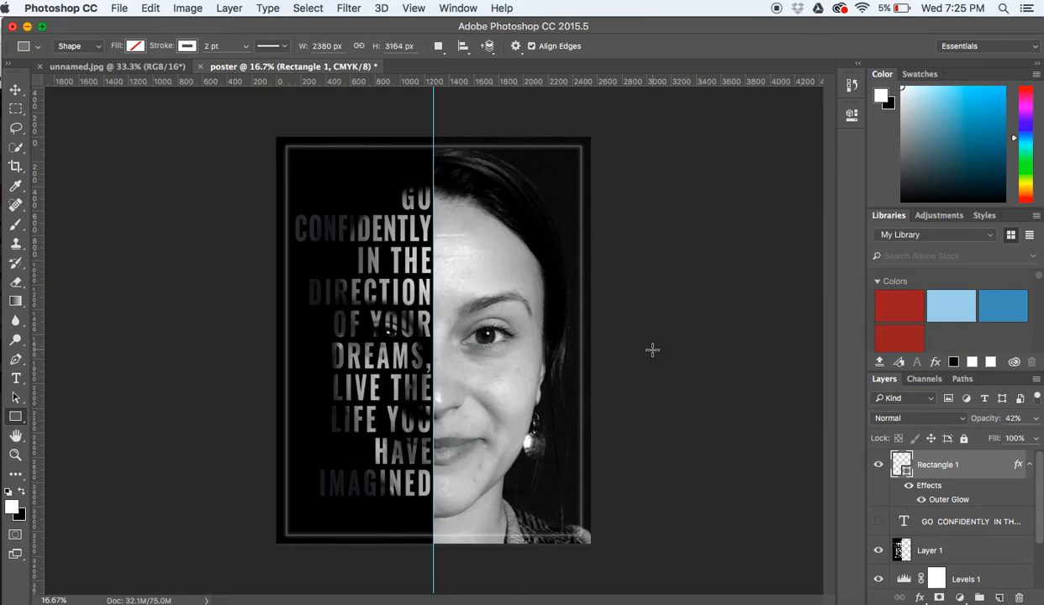
pyautogui.click(121, 9)
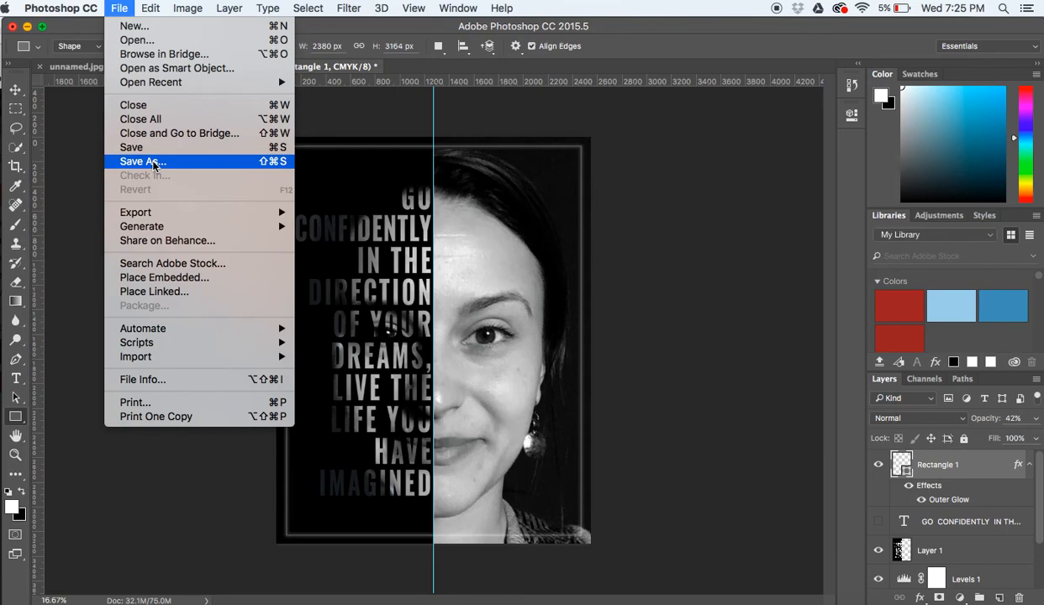
pyautogui.click(154, 162)
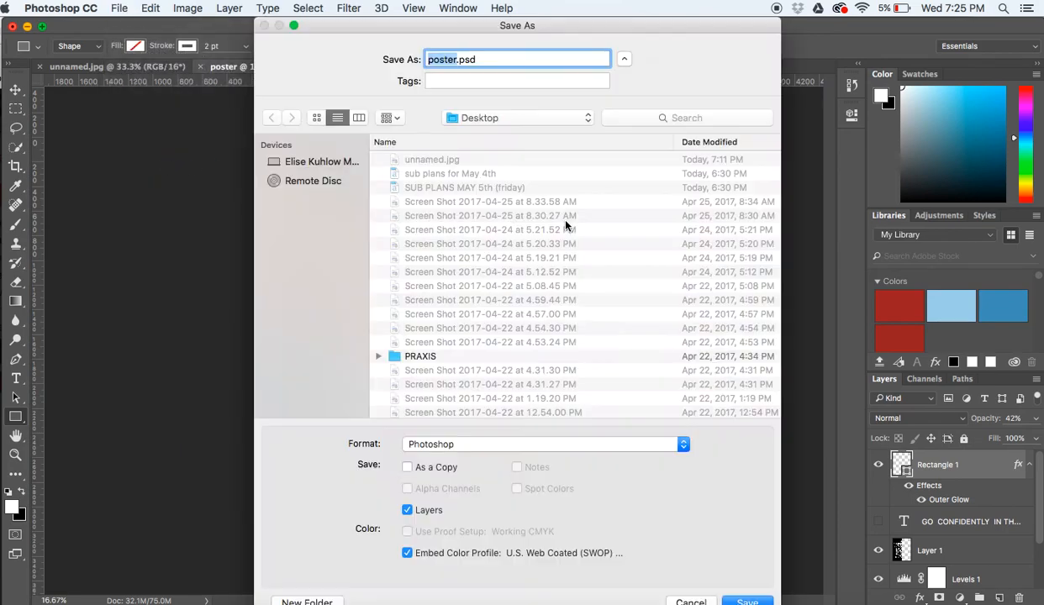
pyautogui.click(681, 447)
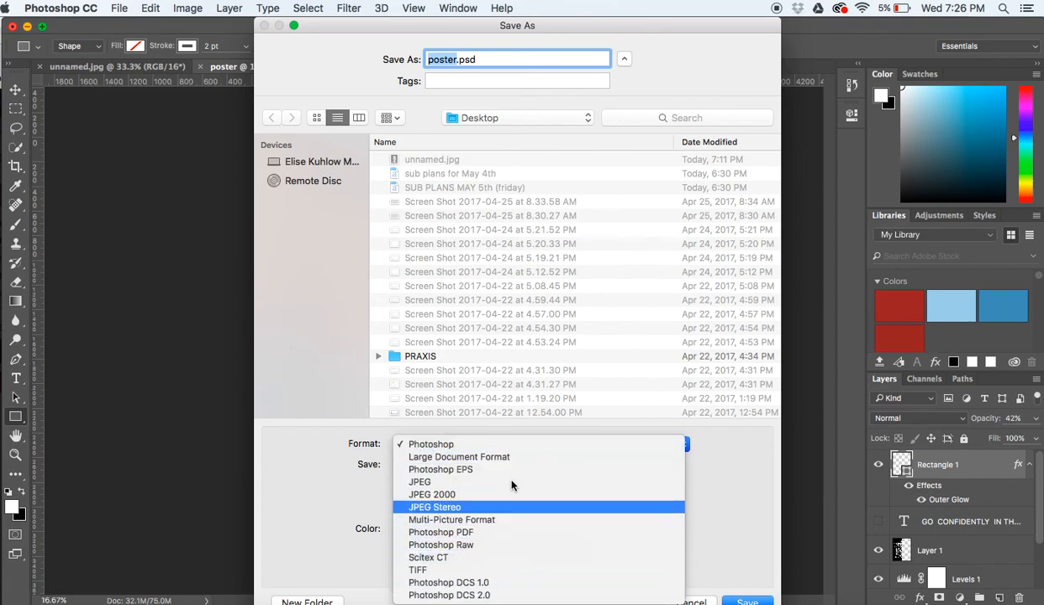
pyautogui.click(431, 482)
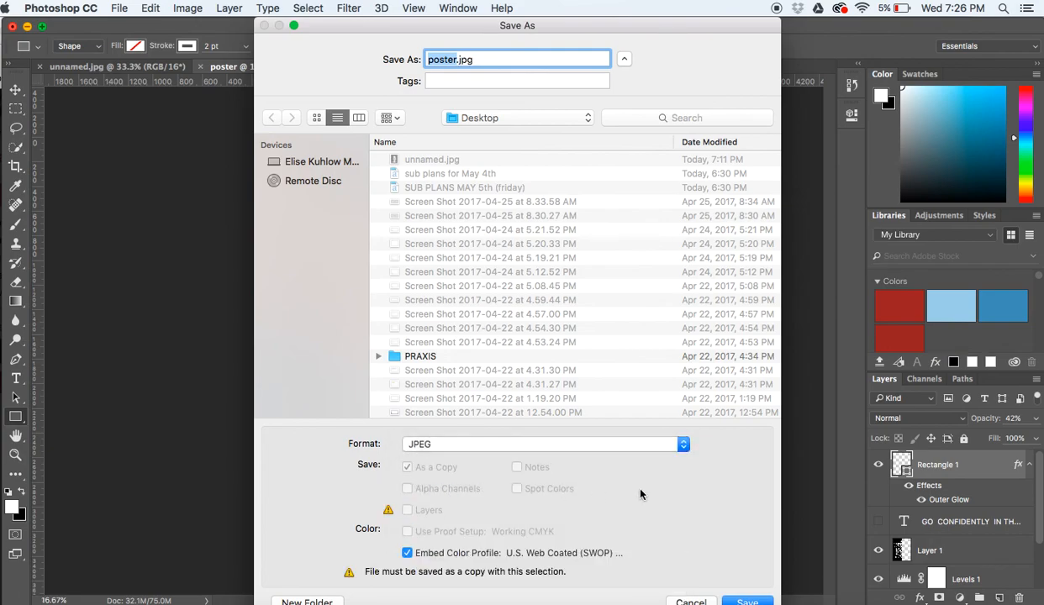
pyautogui.click(698, 602)
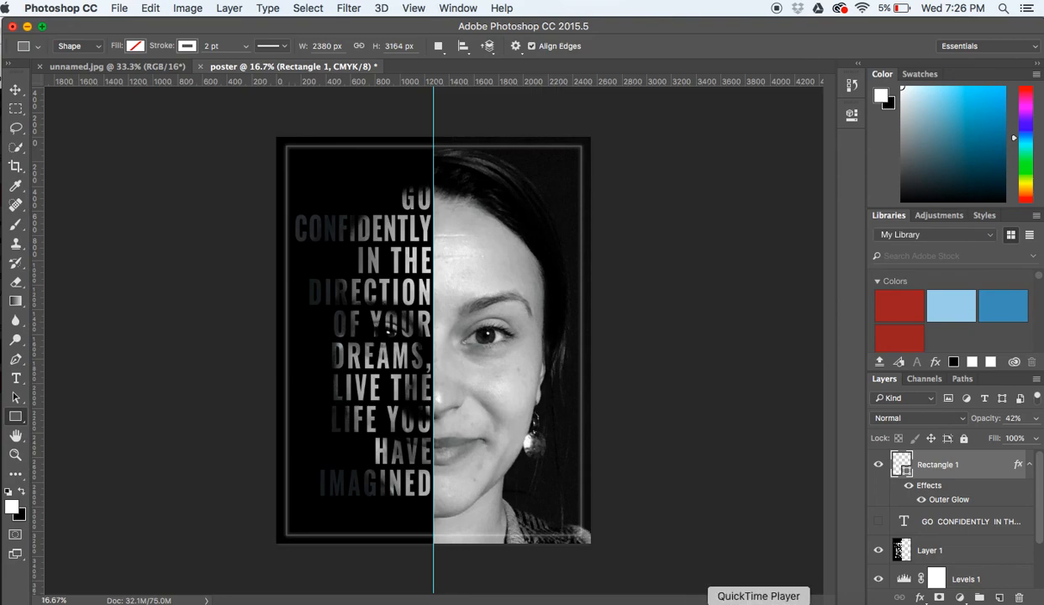
pyautogui.click(758, 603)
pyautogui.rightClick(756, 602)
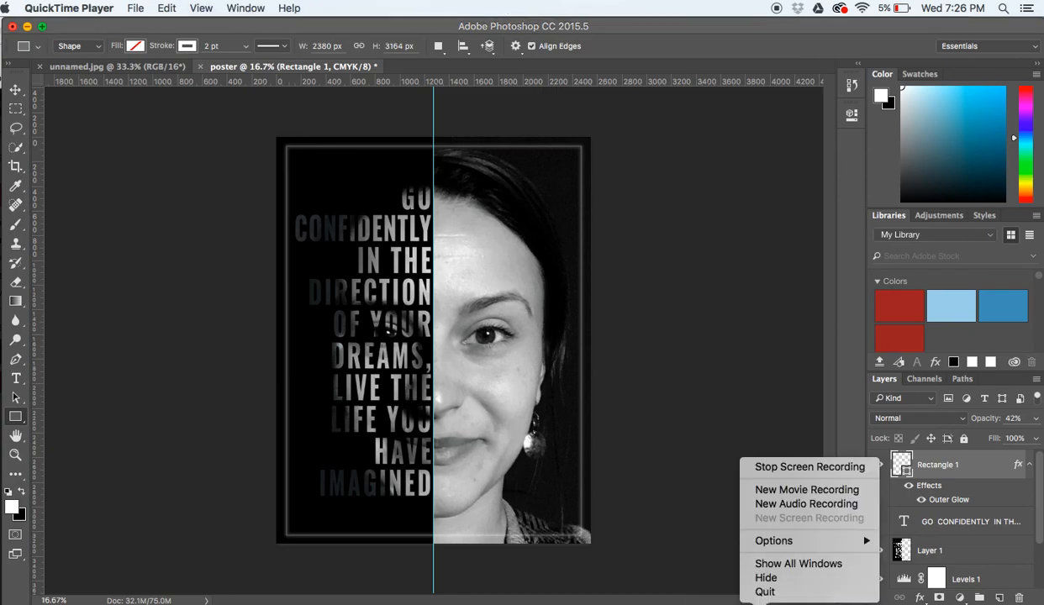